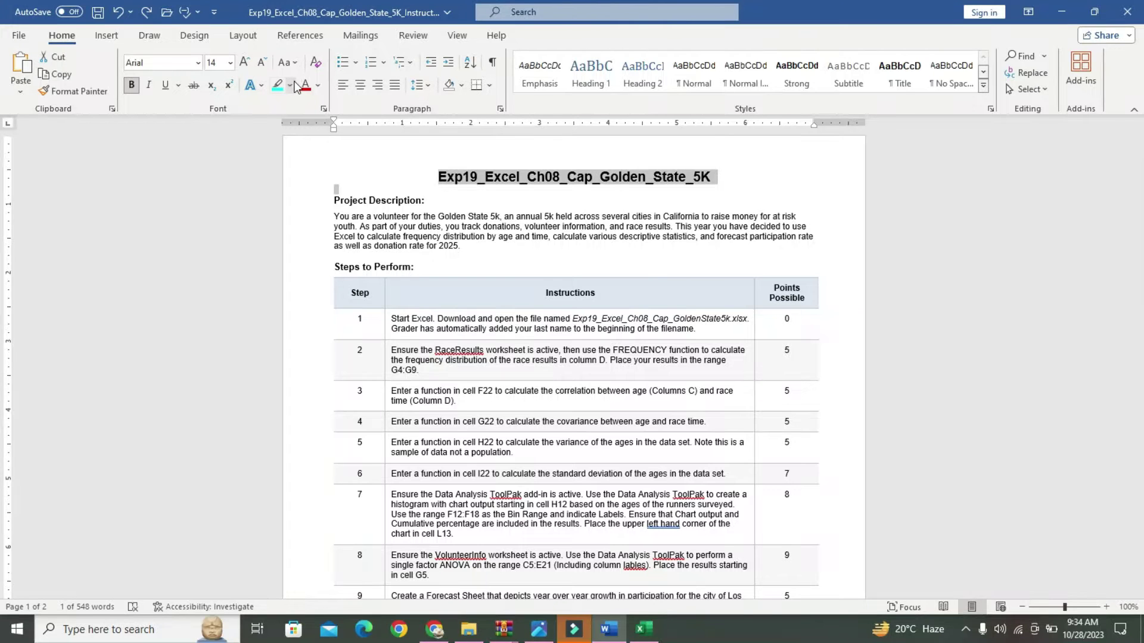
Step: Highlight the title yellow; make the Project Description text 12 pt, bold and turquoise-highlighted
left_click(290, 85)
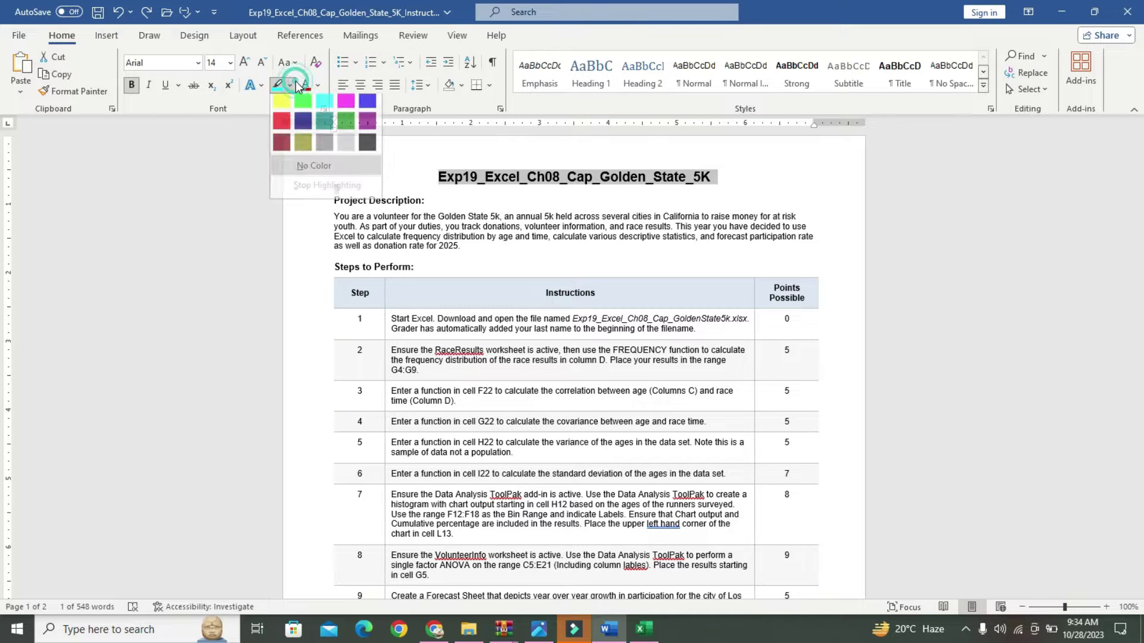
left_click(281, 106)
left_click_drag(334, 200, 465, 258)
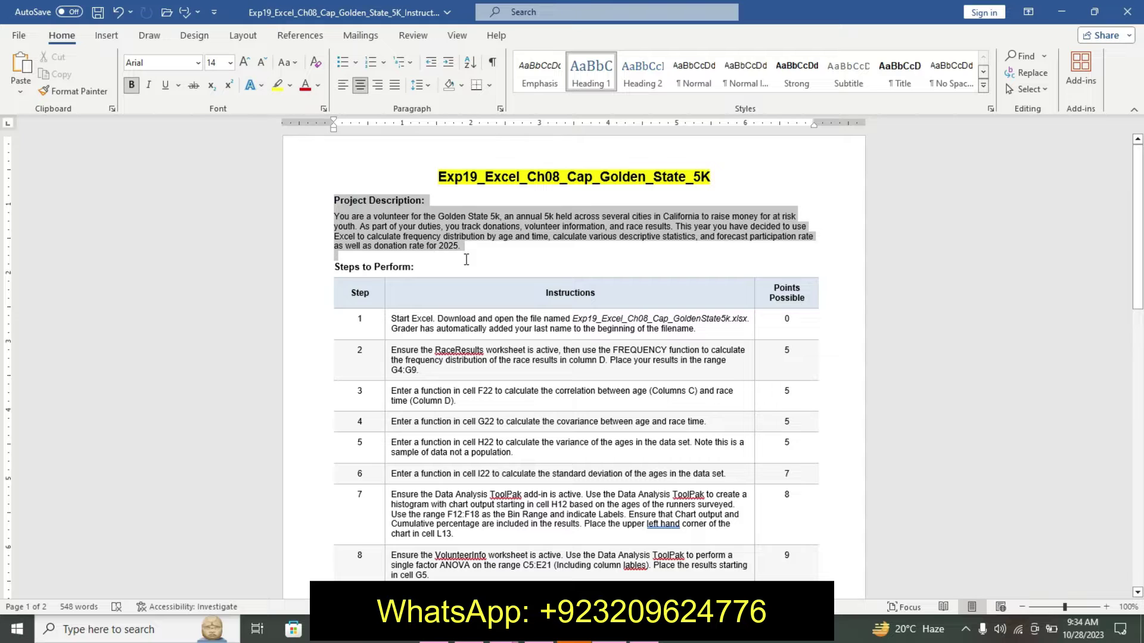
left_click(567, 214)
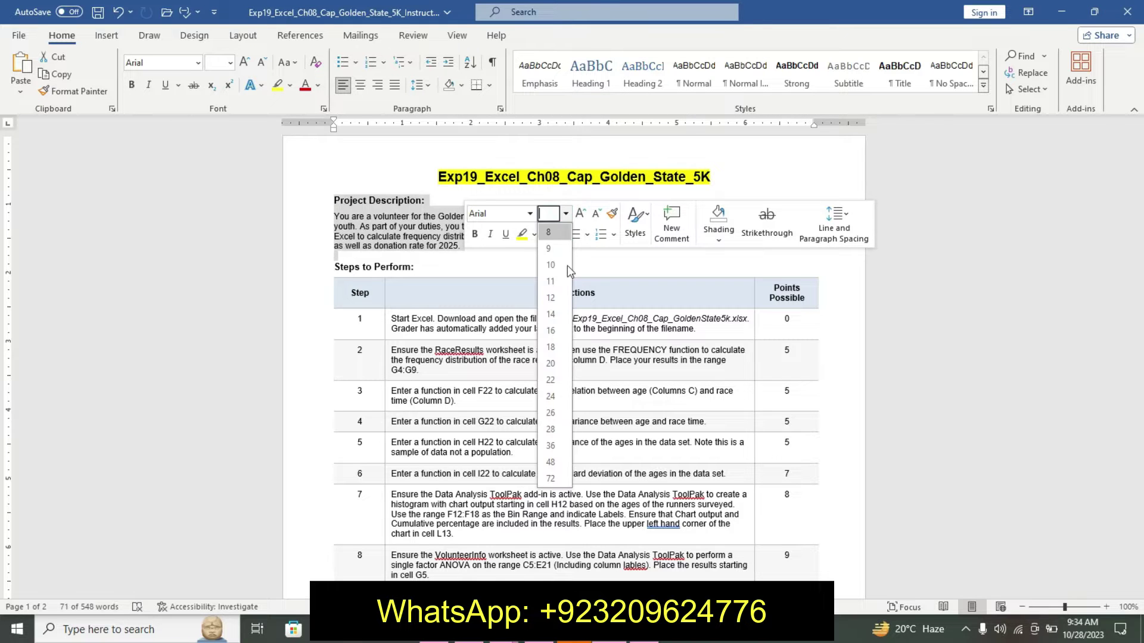
left_click(553, 302)
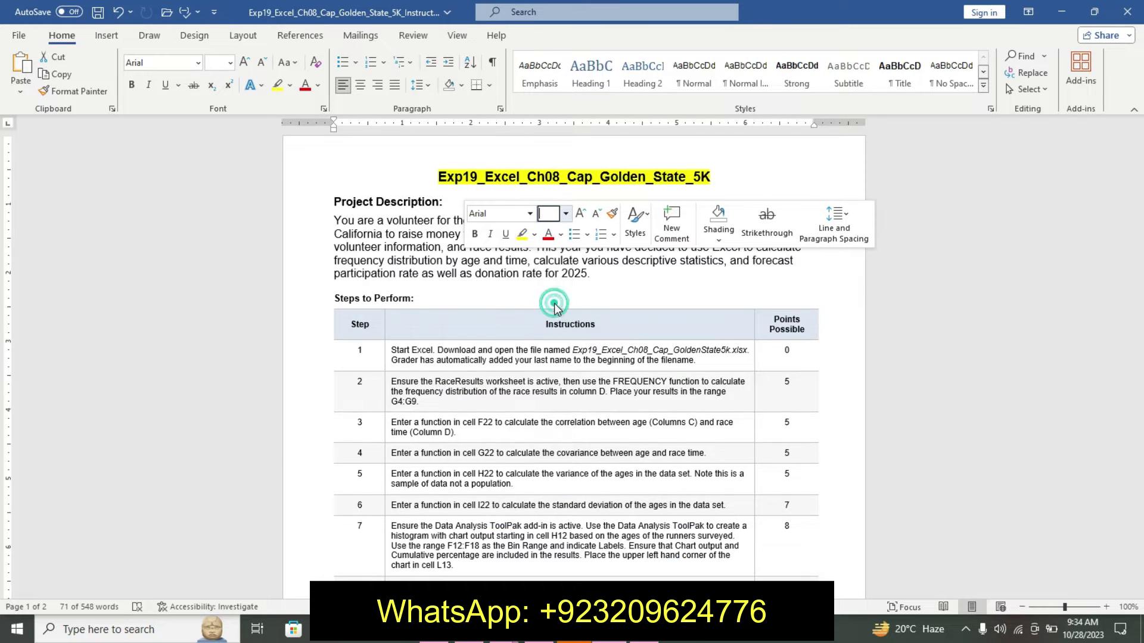
left_click(475, 235)
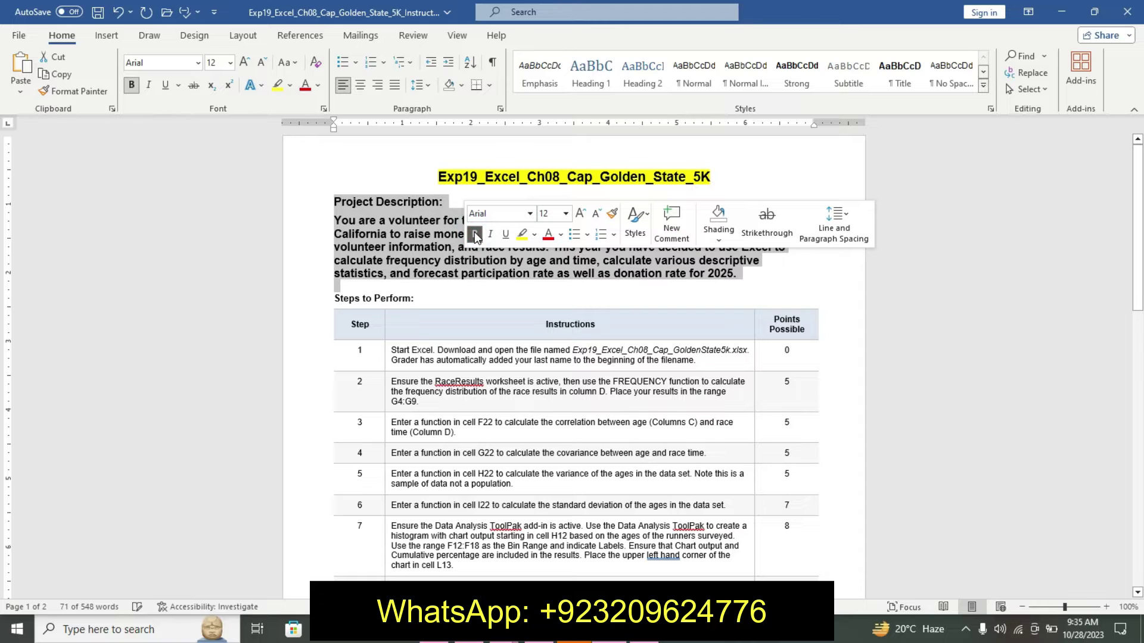
left_click(536, 236)
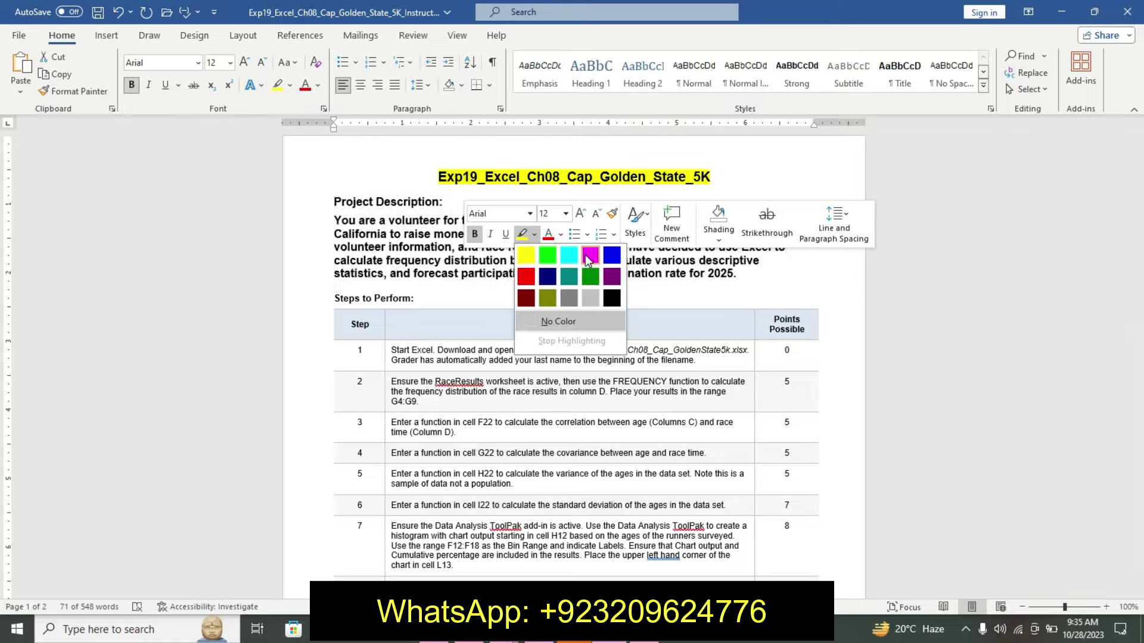
left_click(563, 255)
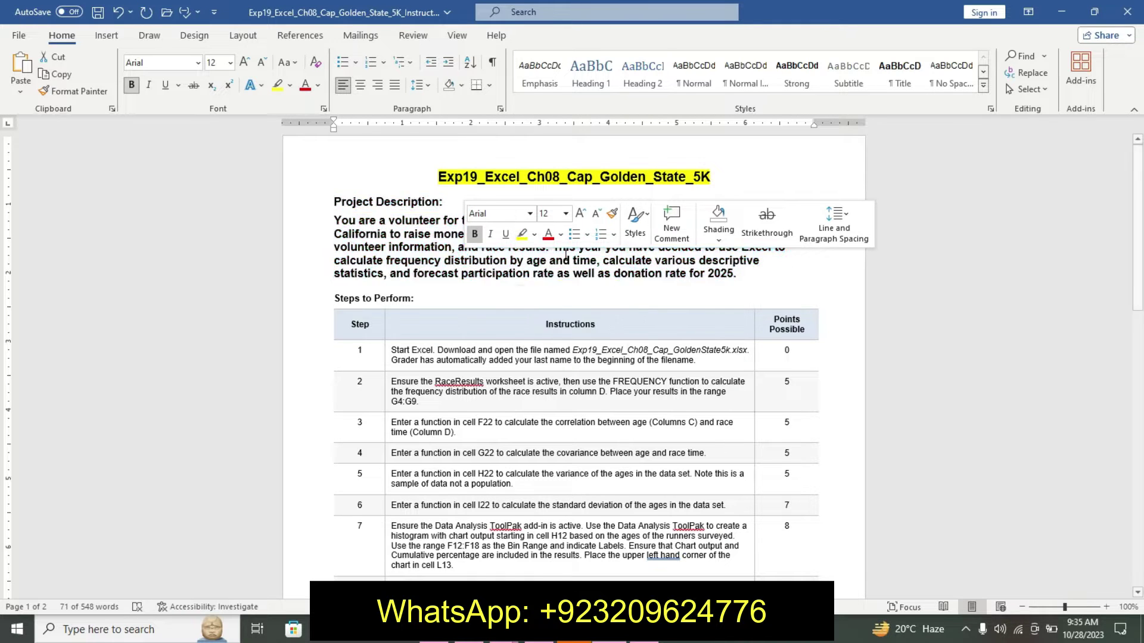
left_click(407, 261)
left_click_drag(337, 221, 612, 286)
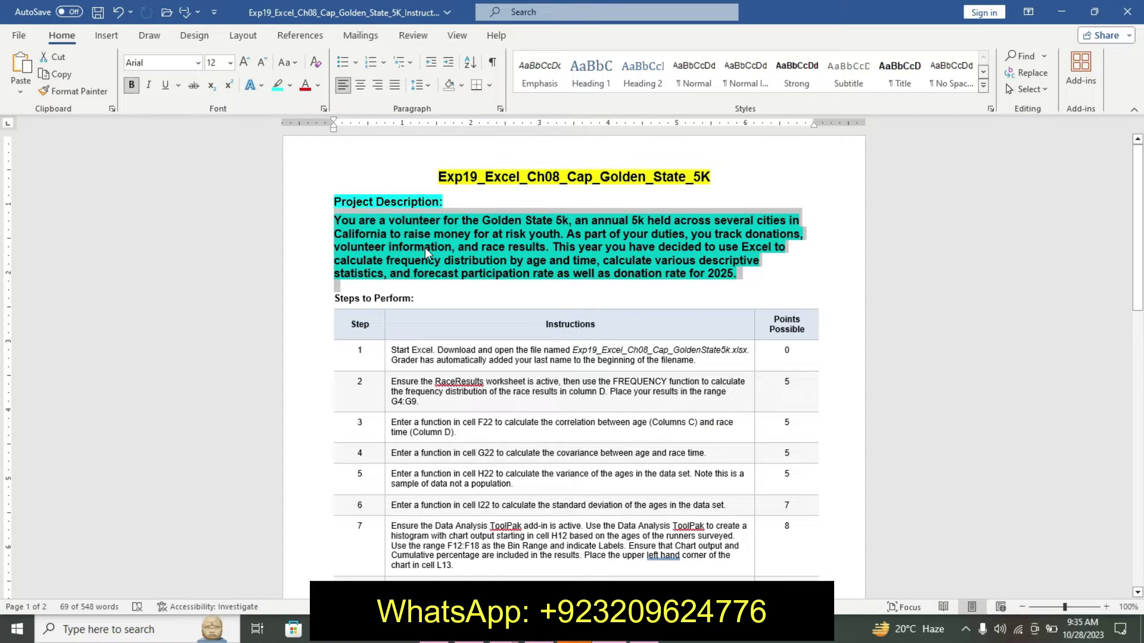
mouse_move(387, 202)
left_click(650, 641)
left_click(536, 363)
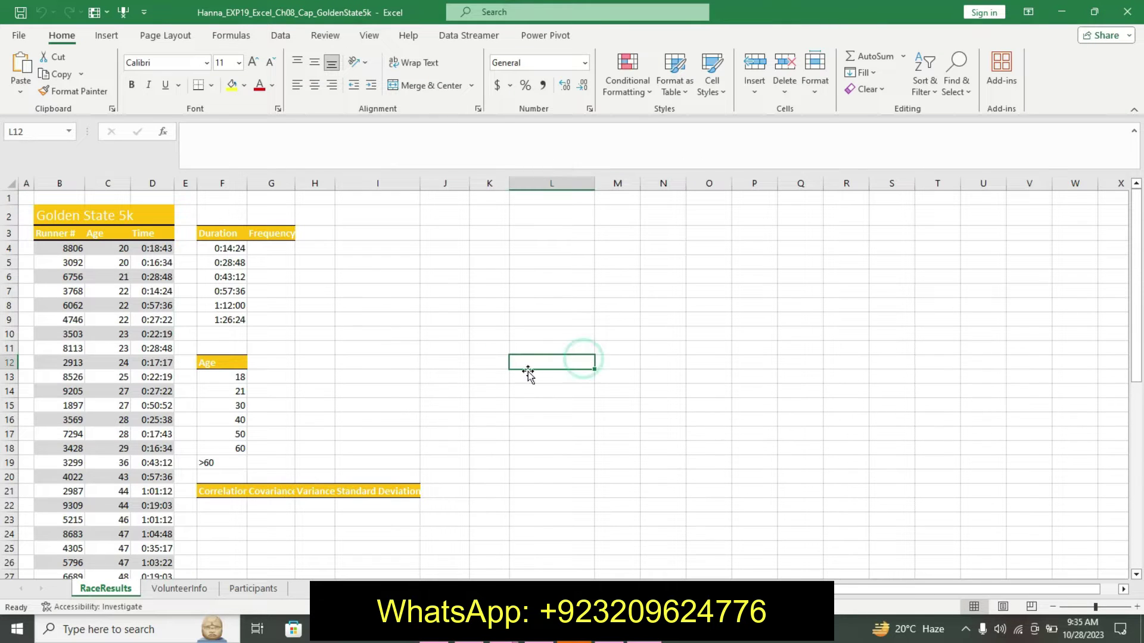
left_click(262, 362)
left_click(151, 362)
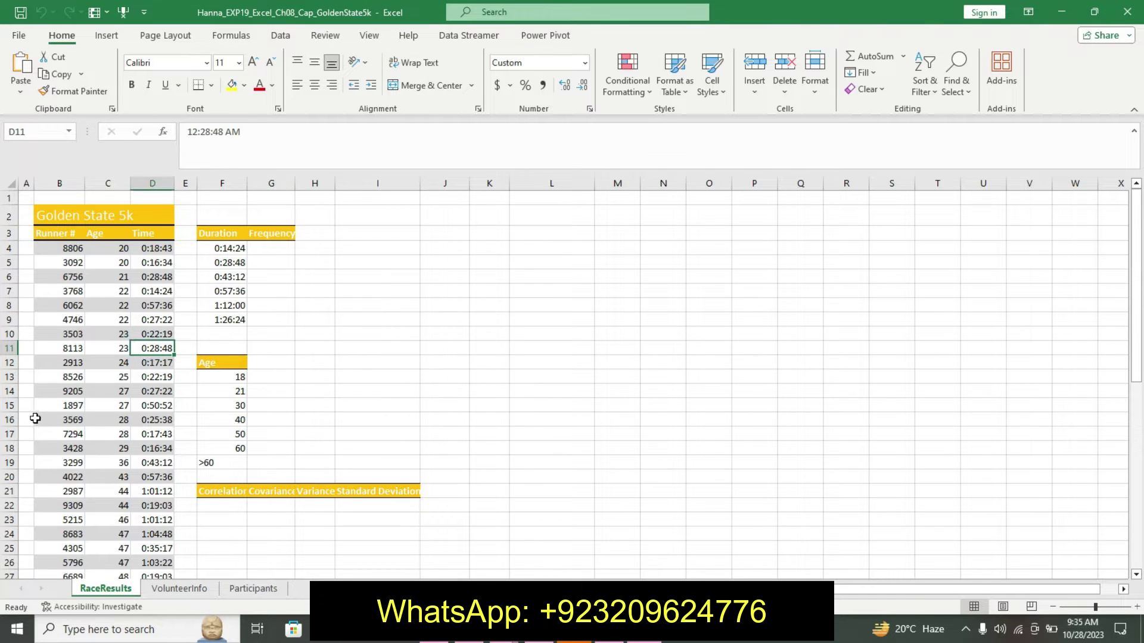
left_click(69, 420)
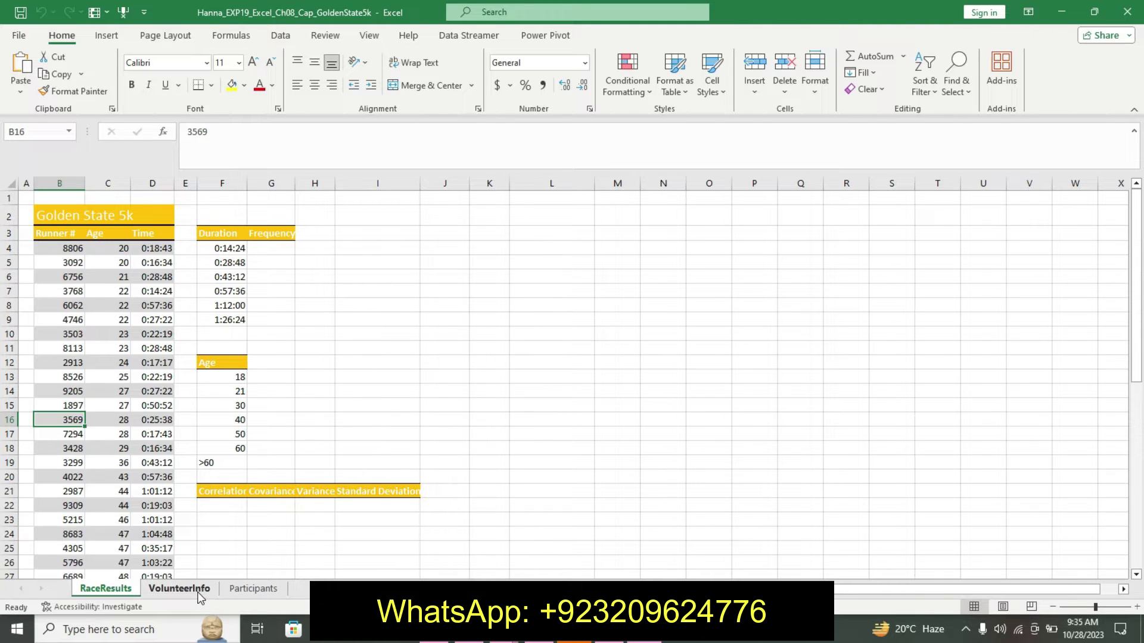
left_click(179, 589)
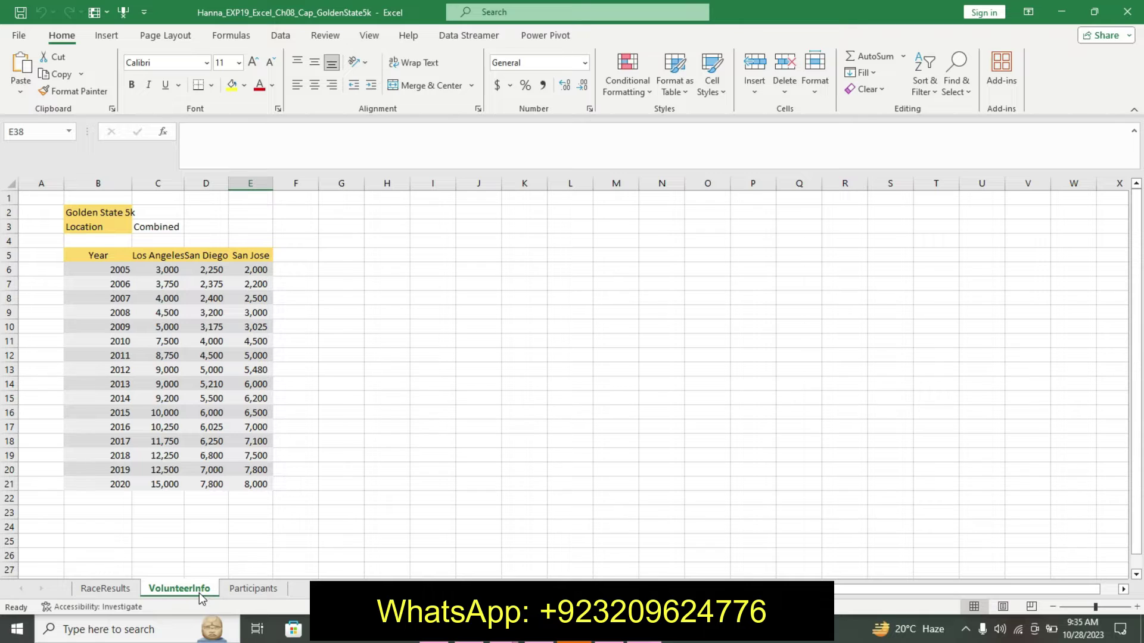
left_click(251, 590)
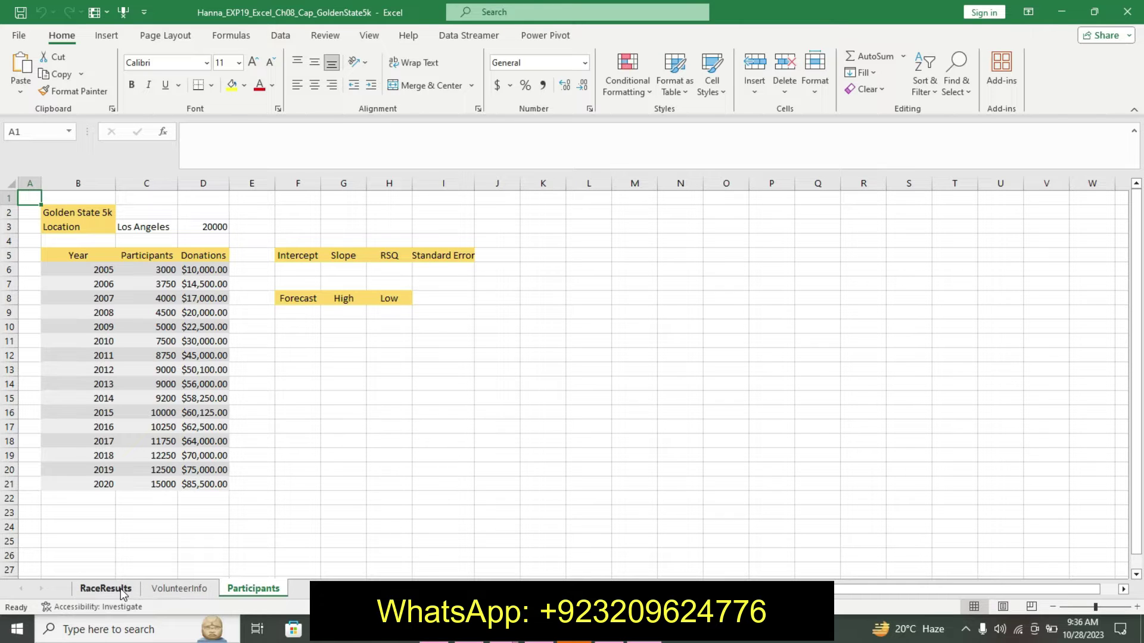
left_click(179, 590)
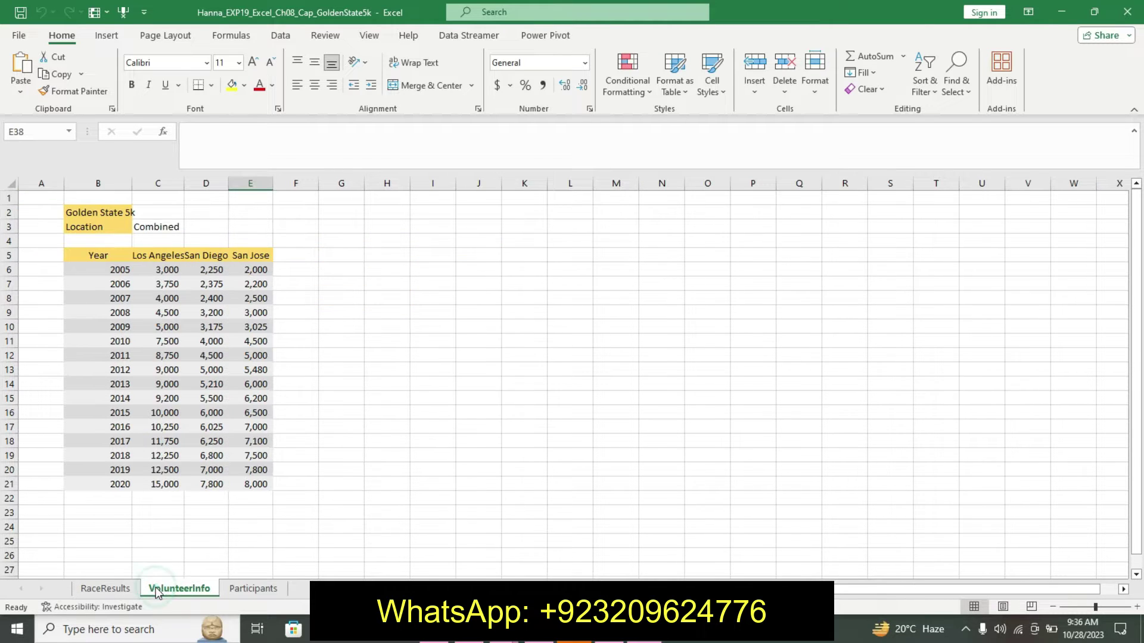
left_click(106, 589)
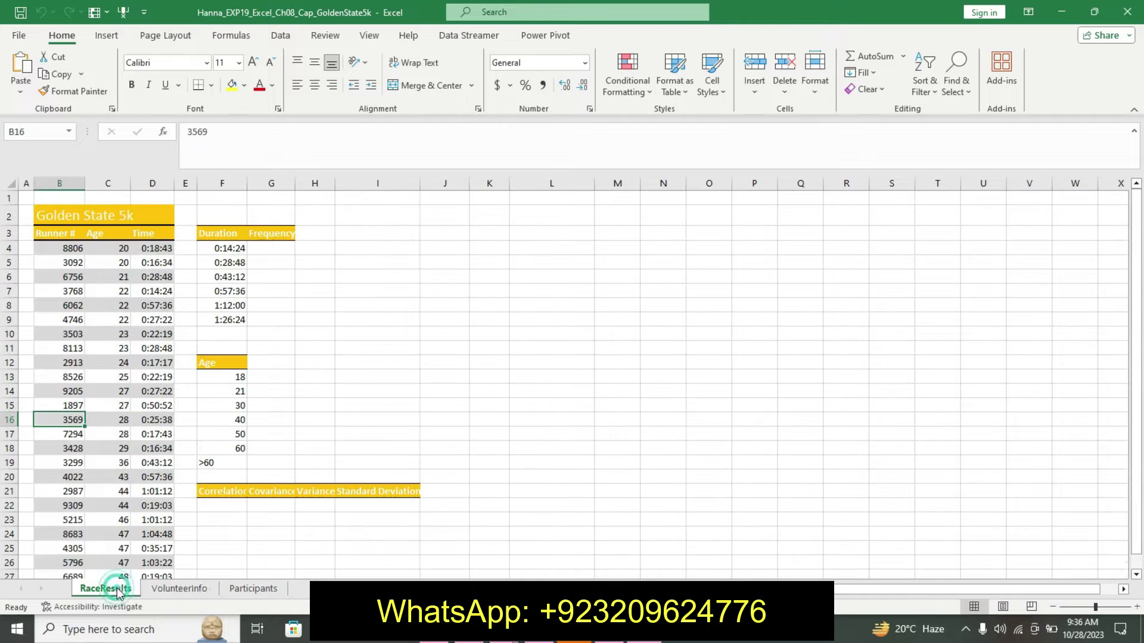
left_click(179, 589)
left_click(254, 589)
left_click(178, 589)
left_click(106, 589)
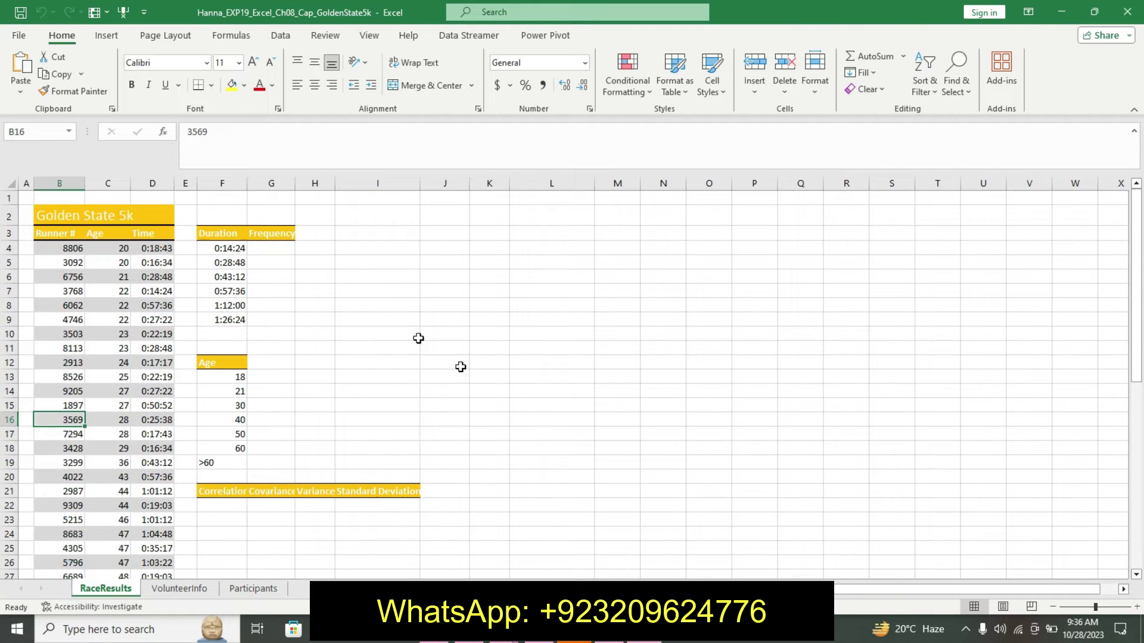
left_click(617, 640)
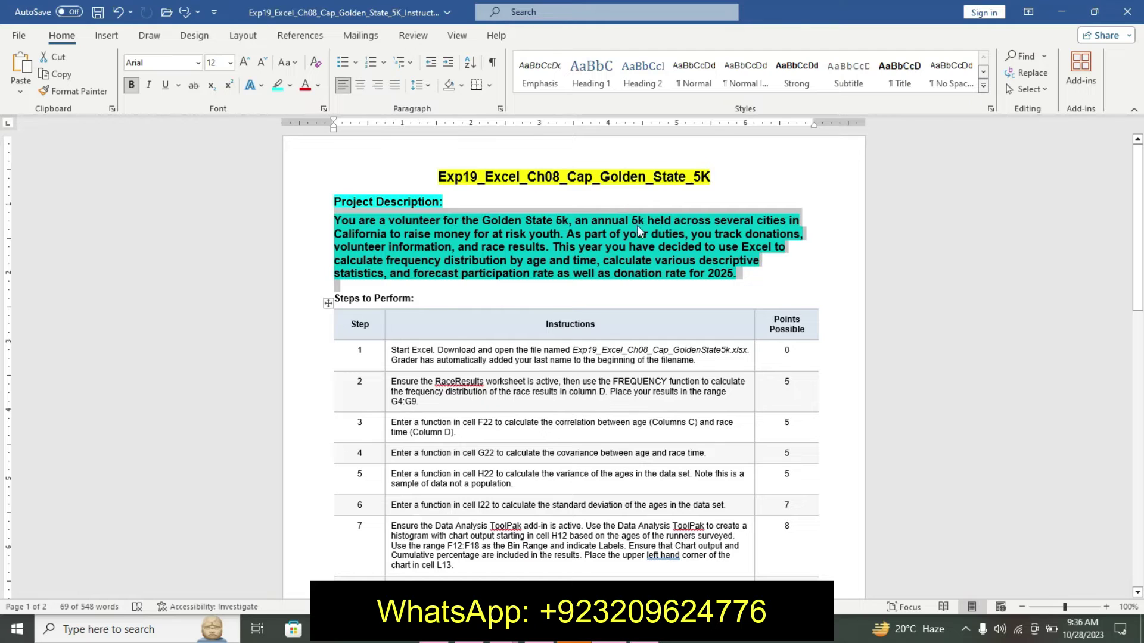
Step: Undo the title and Project Description highlighting and formatting
key("ctrl+space")
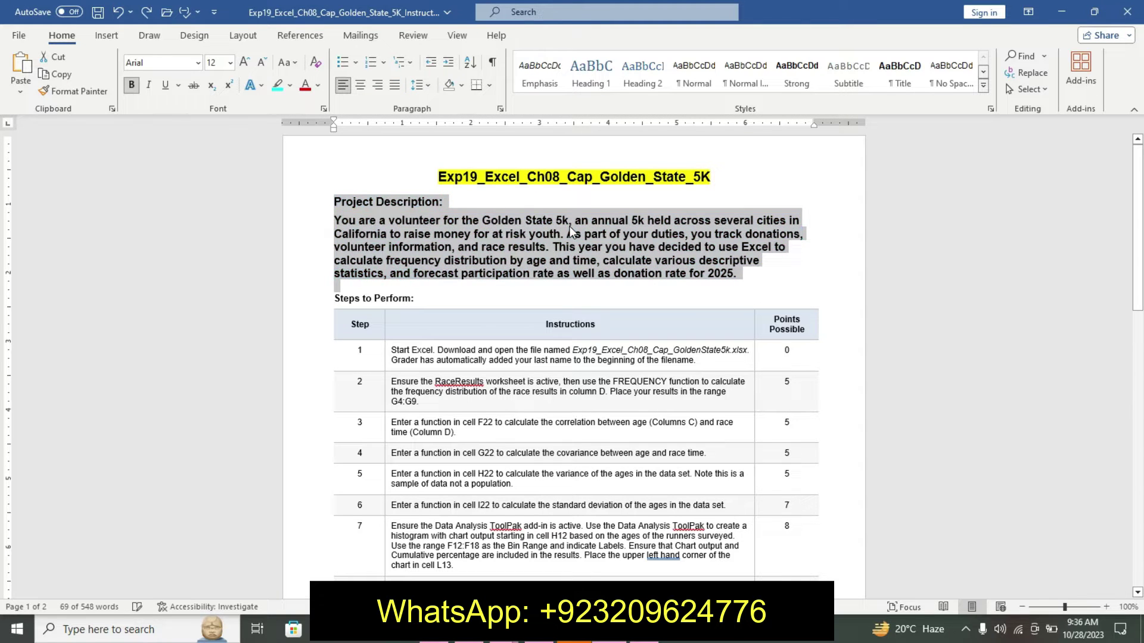
key("ctrl+z")
key("ctrl+z")
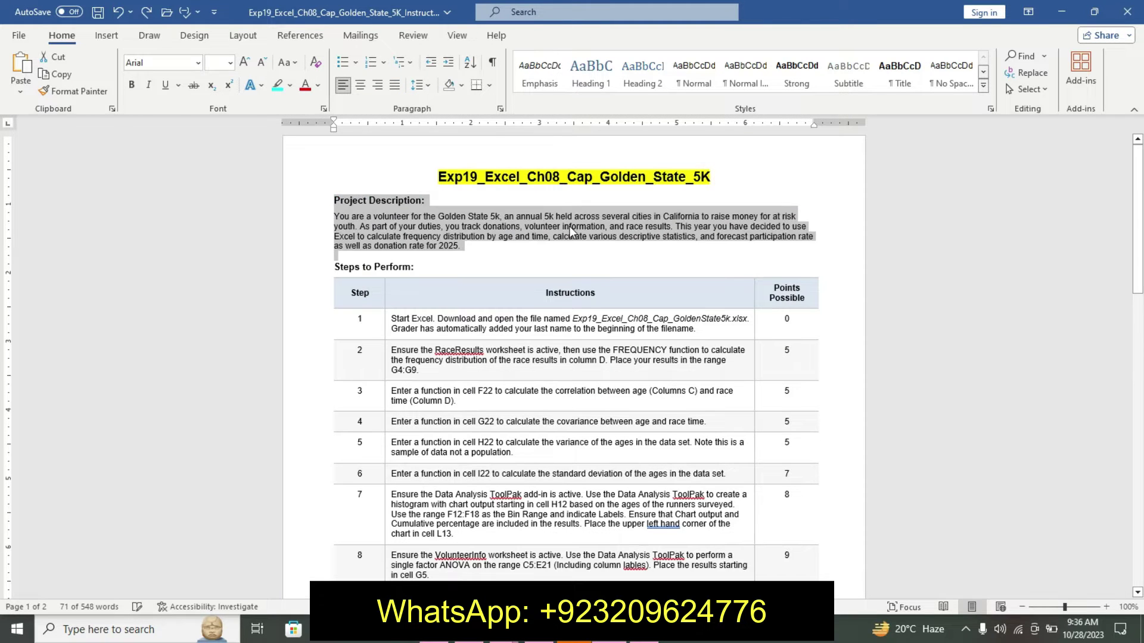
key("ctrl+z")
mouse_move(570, 323)
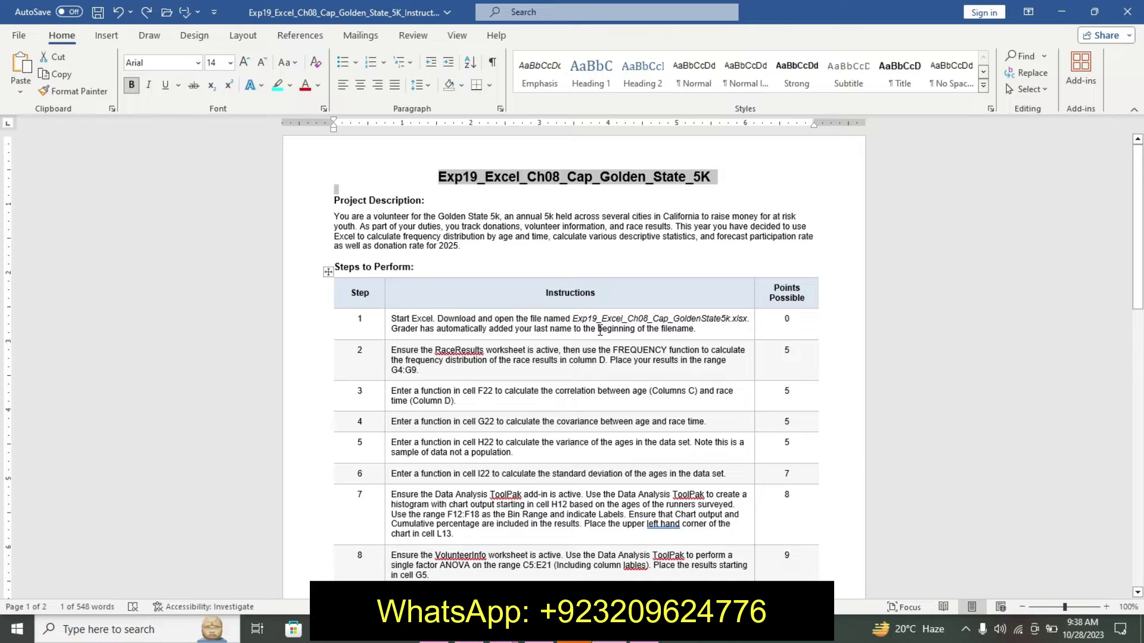
Step: Highlight the Step 1 instruction text in cyan
left_click(386, 323)
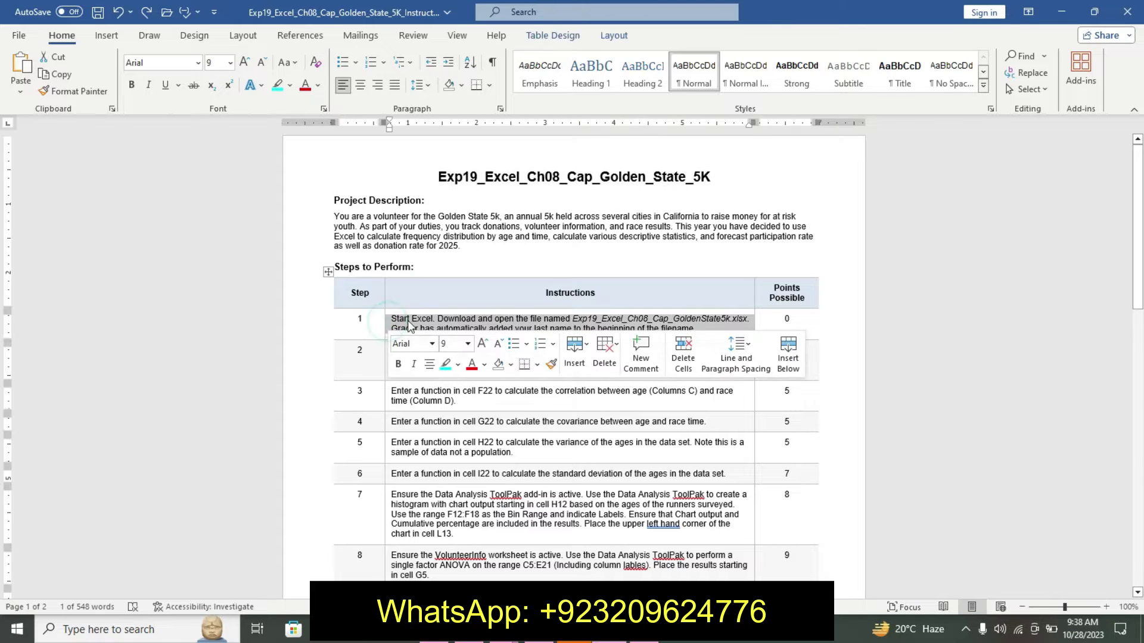
left_click(445, 364)
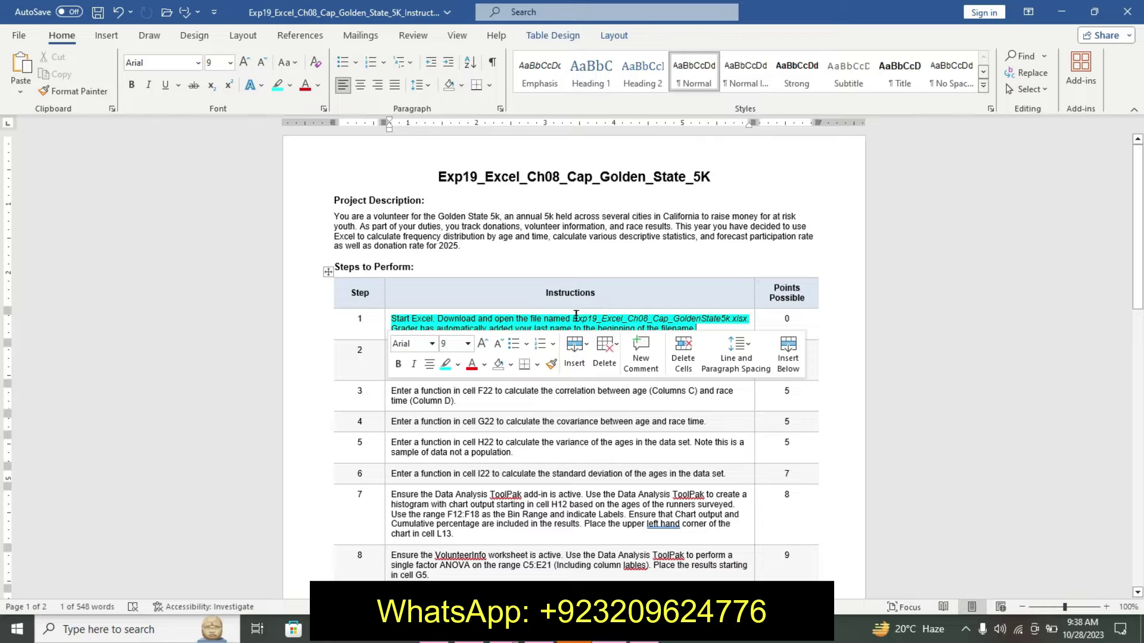
triple_click(712, 317)
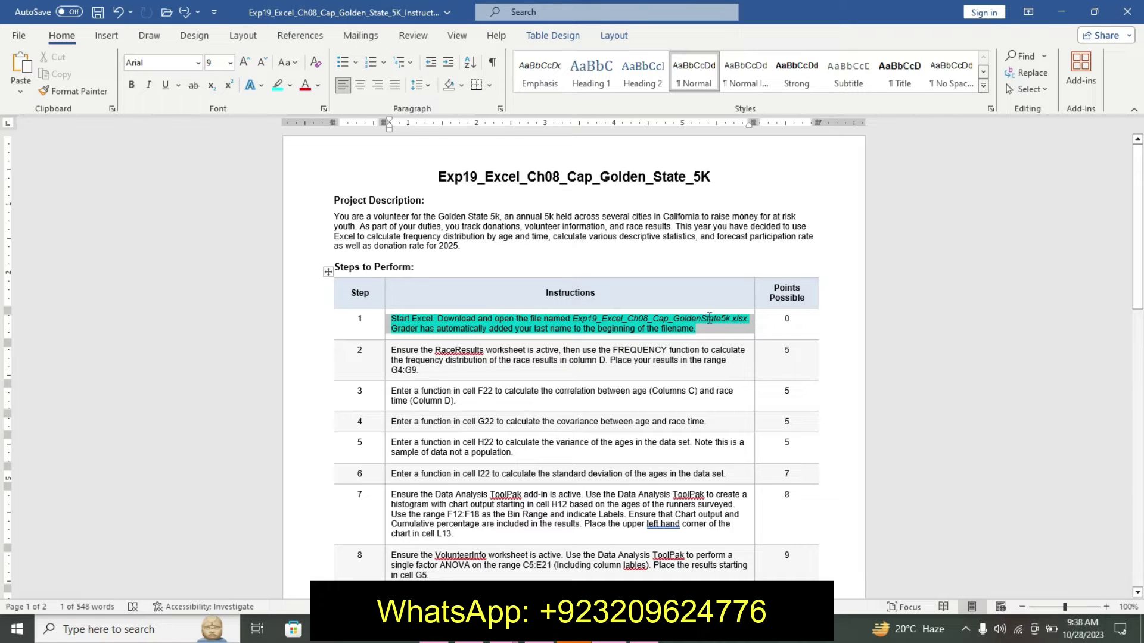
left_click(687, 320)
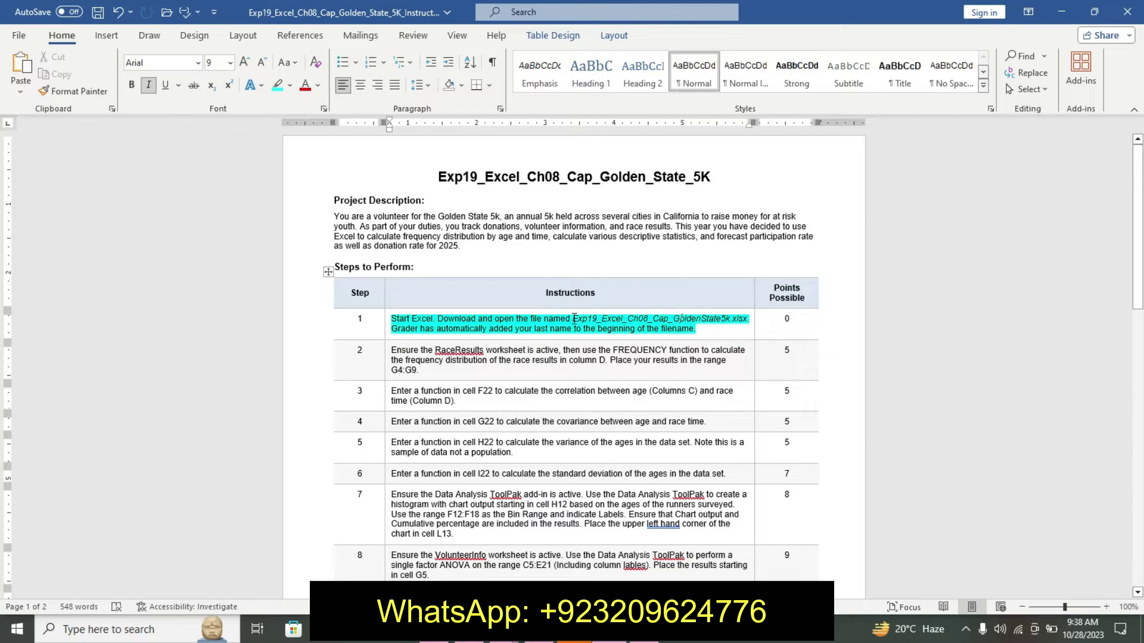
Step: Make the Step 1 workbook file name 14 pt, bold and highlighted yellow
left_click_drag(573, 319, 750, 307)
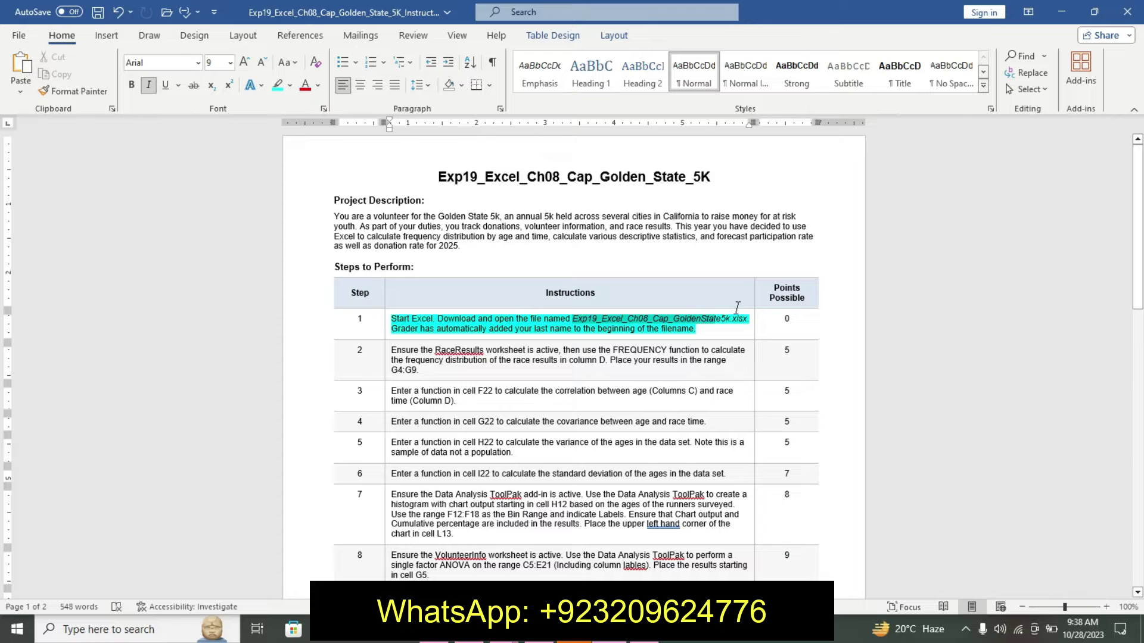
left_click(720, 328)
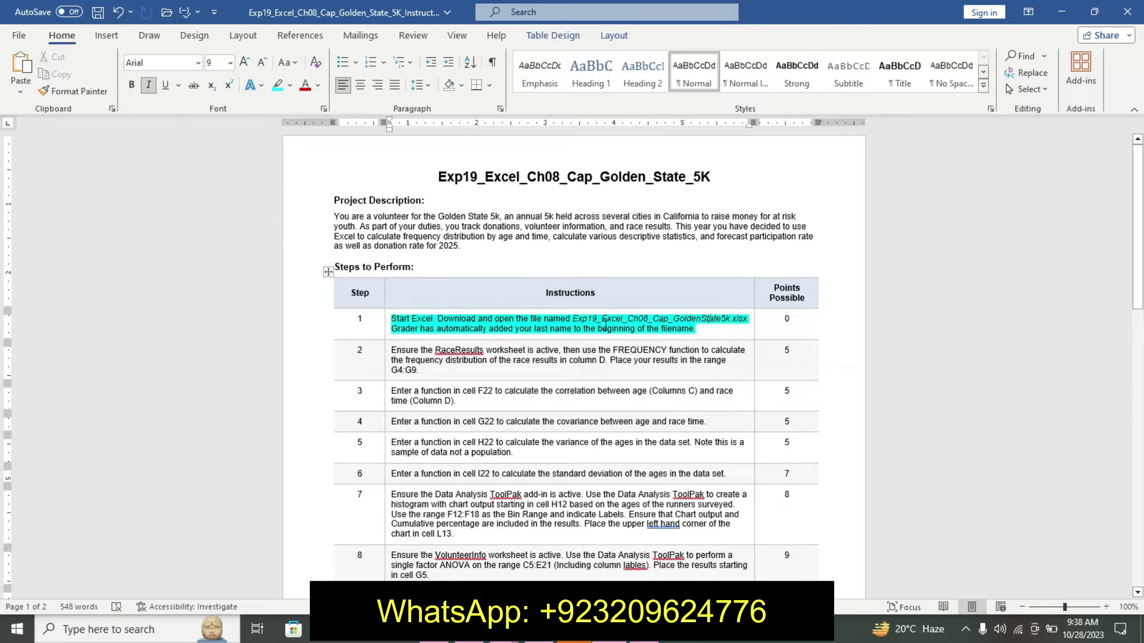
left_click_drag(574, 320, 748, 313)
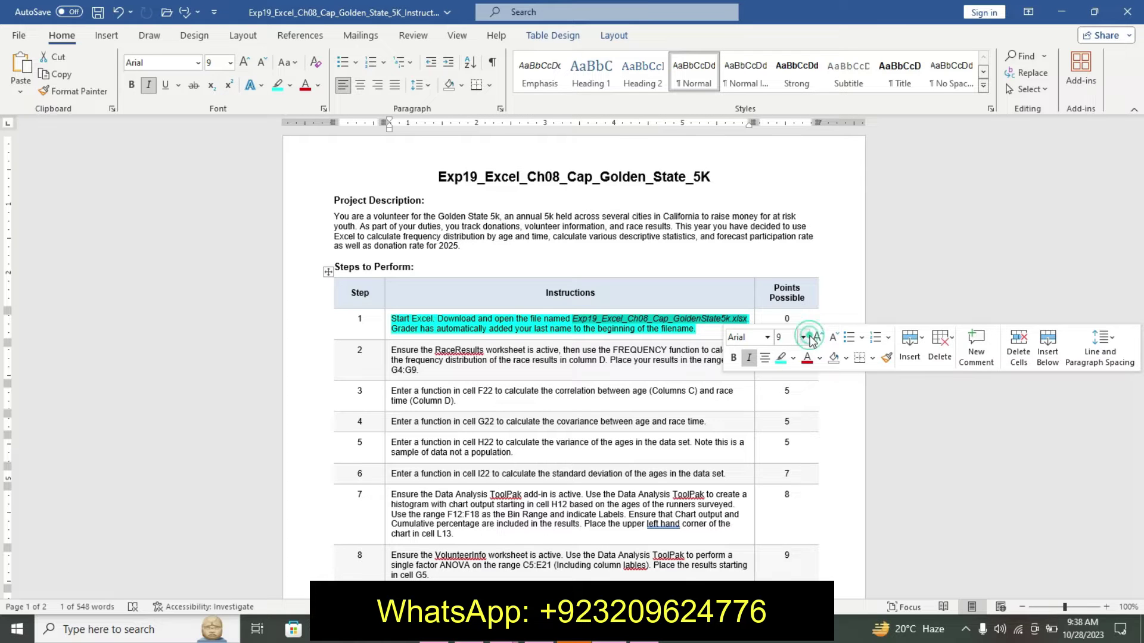
left_click(803, 337)
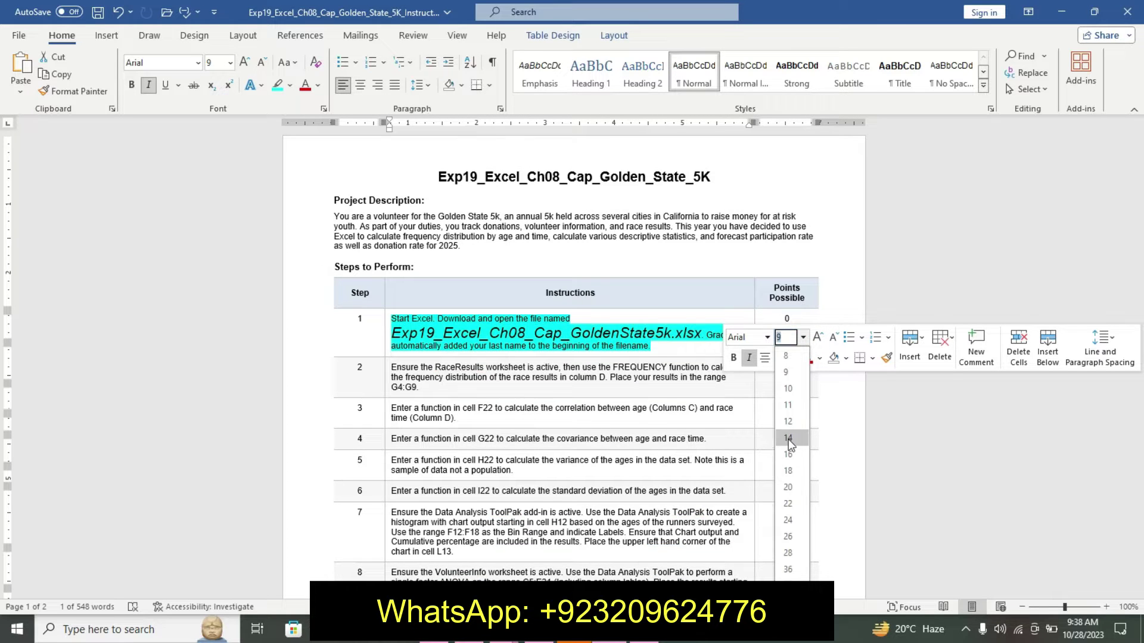
left_click(787, 438)
left_click(734, 357)
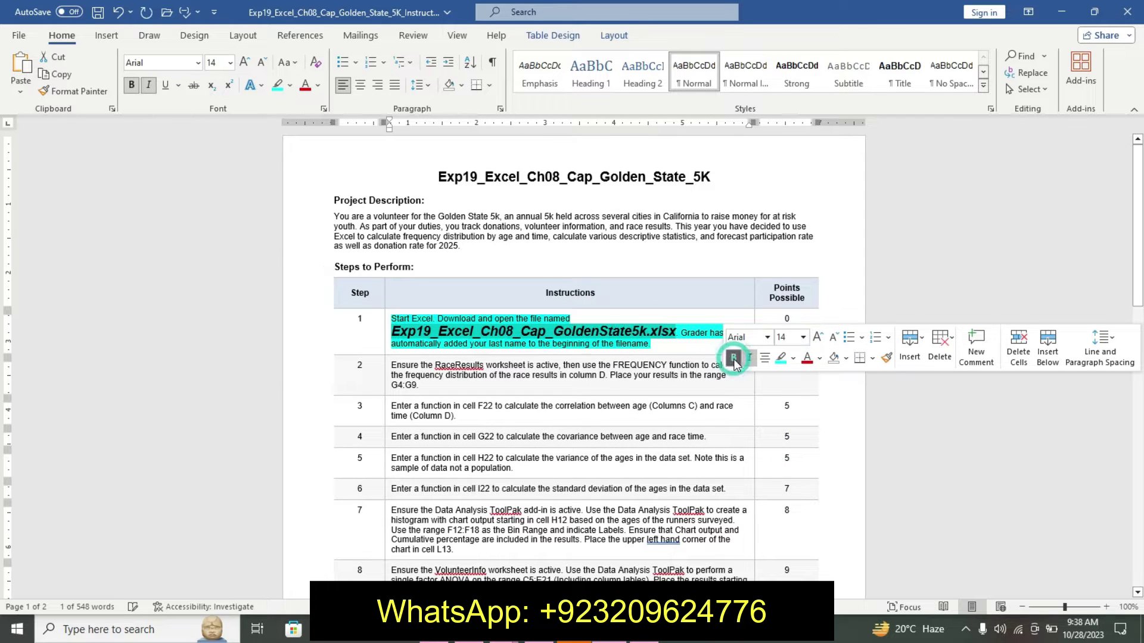
left_click(793, 358)
left_click(784, 379)
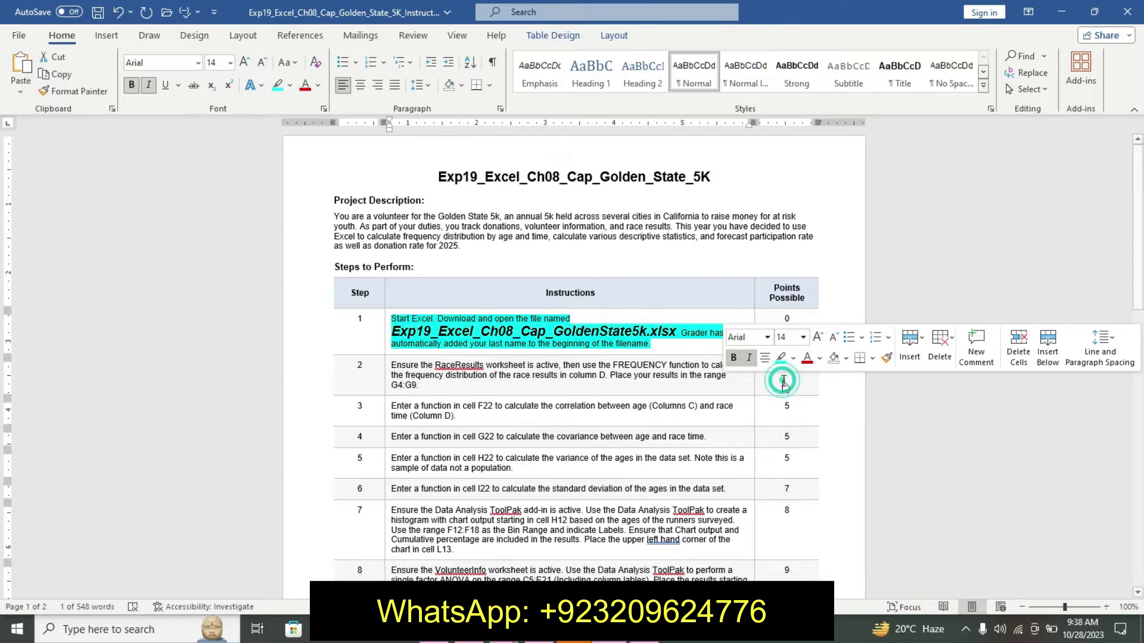
left_click(590, 333)
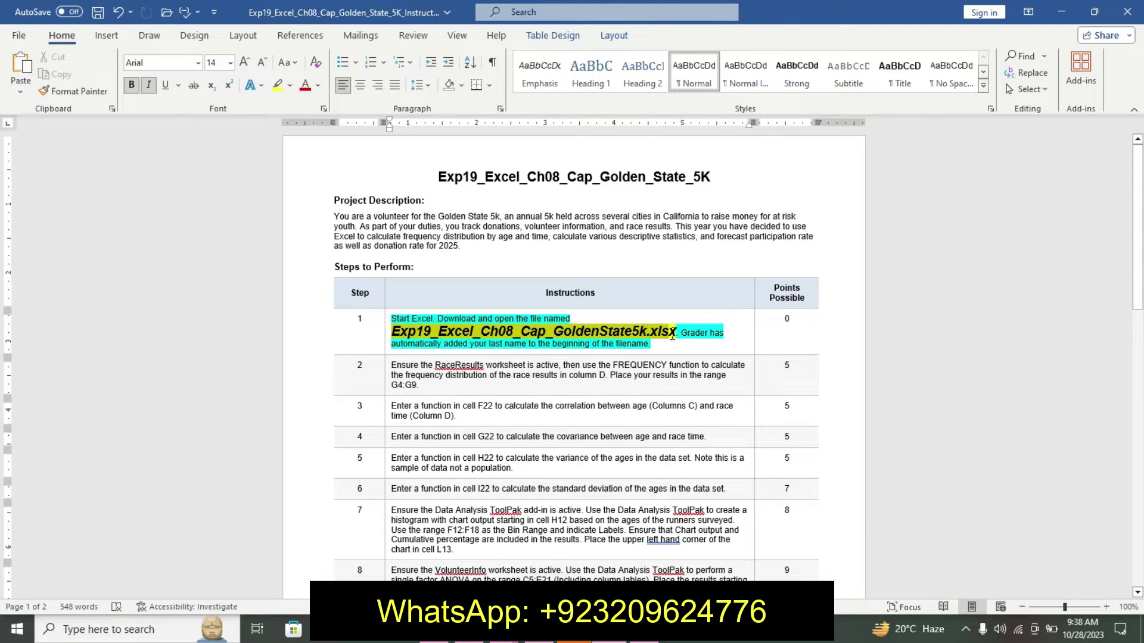
double_click(497, 343)
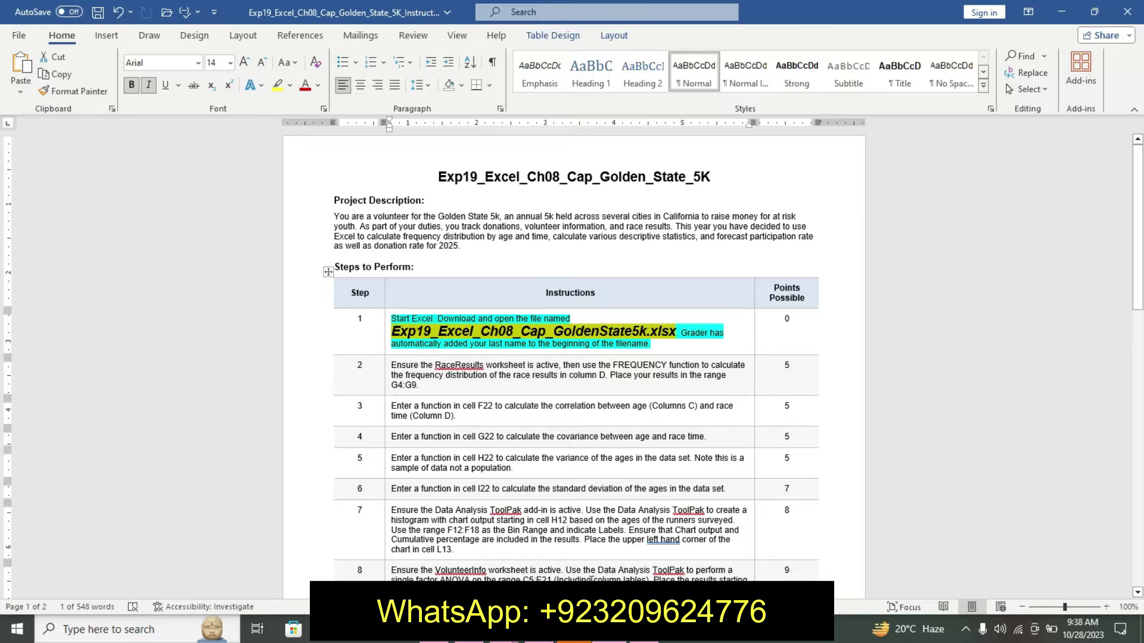
Step: Switch to the Golden State 5k workbook and inspect the Age column on RaceResults
left_click(650, 641)
left_click(563, 490)
left_click(323, 405)
left_click(118, 323)
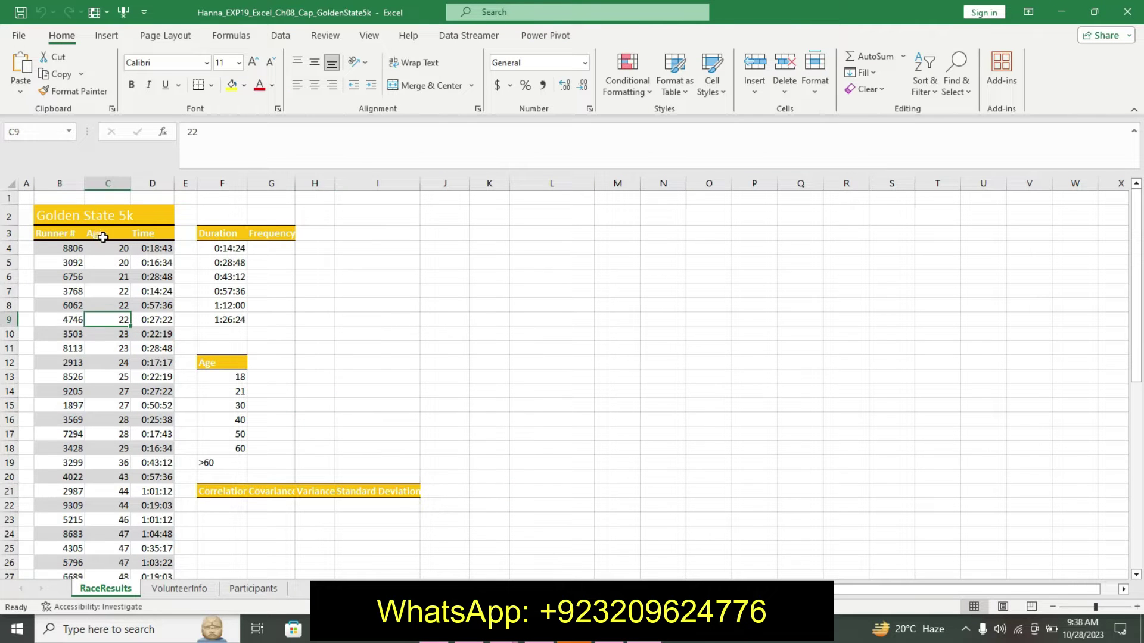
left_click(102, 237)
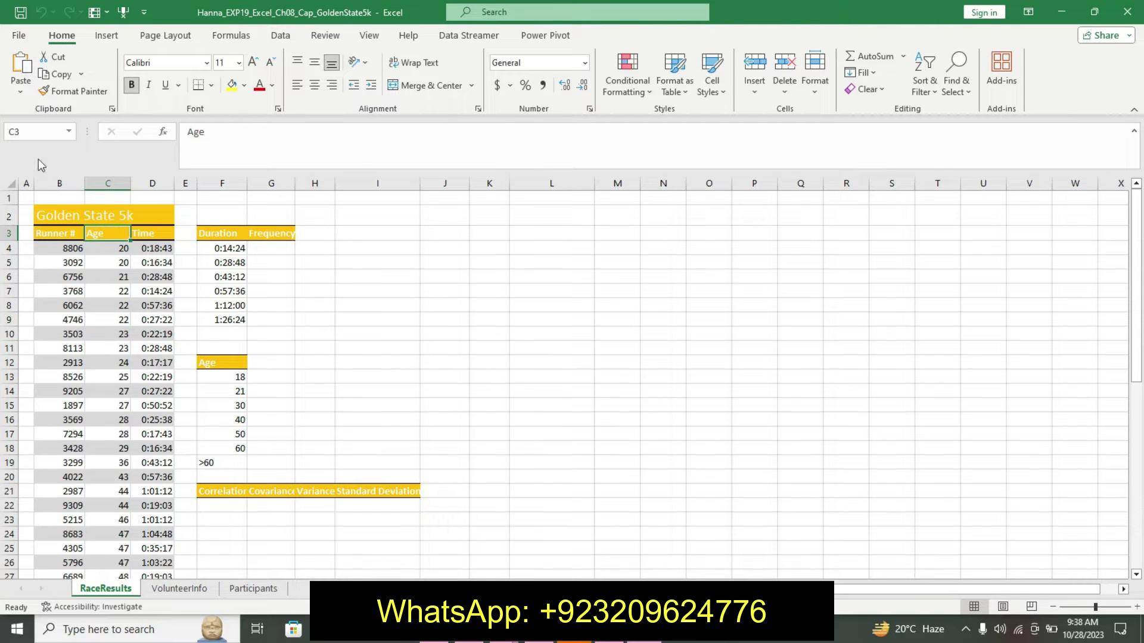
Step: Look through the VolunteerInfo, Participants and RaceResults sheets
left_click(201, 592)
left_click(252, 588)
left_click(178, 589)
left_click(130, 589)
left_click(179, 588)
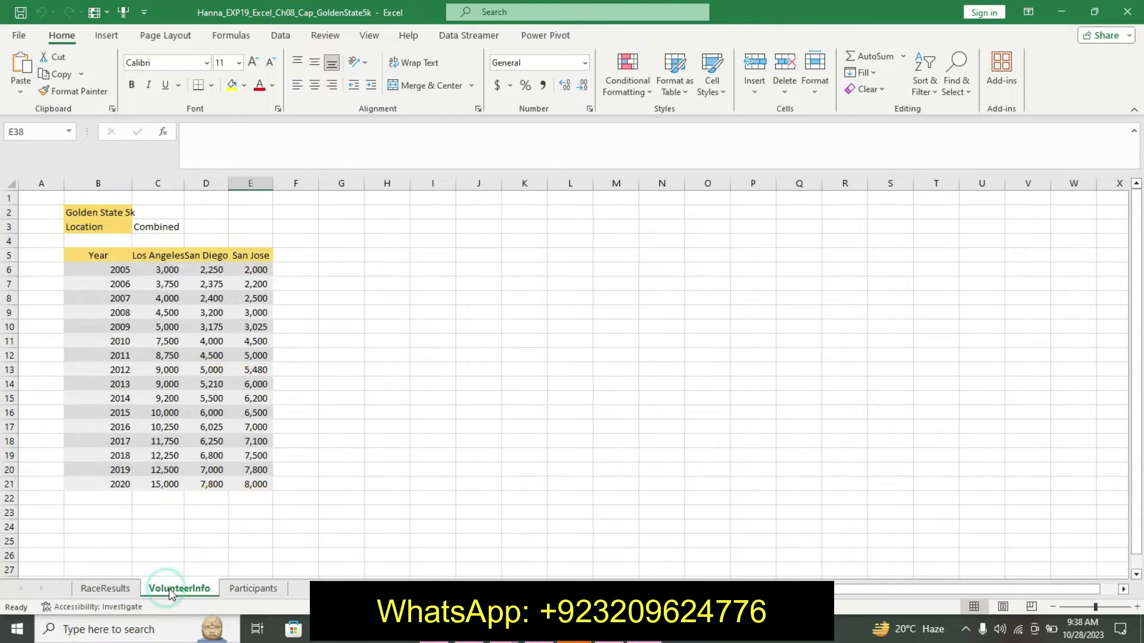
left_click(253, 589)
left_click(179, 589)
left_click(113, 589)
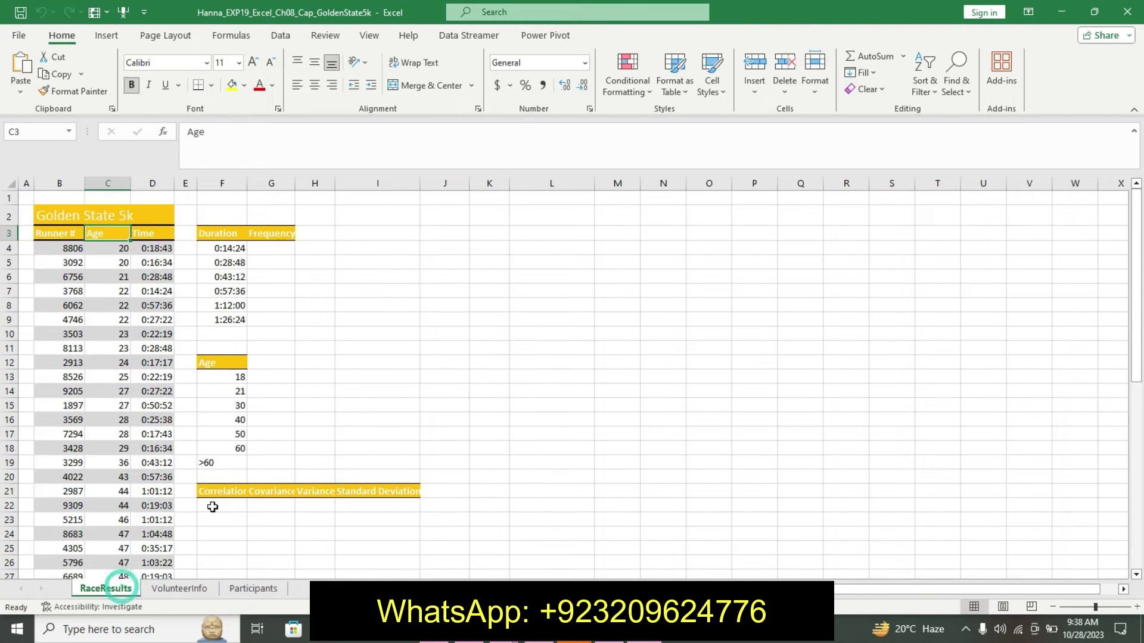
Step: Go back to Word and undo the Step 1 file name formatting
left_click(436, 386)
left_click(620, 640)
key("ctrl+z")
key("ctrl+z")
key("ctrl+z")
key("ctrl+z")
key("ctrl+z")
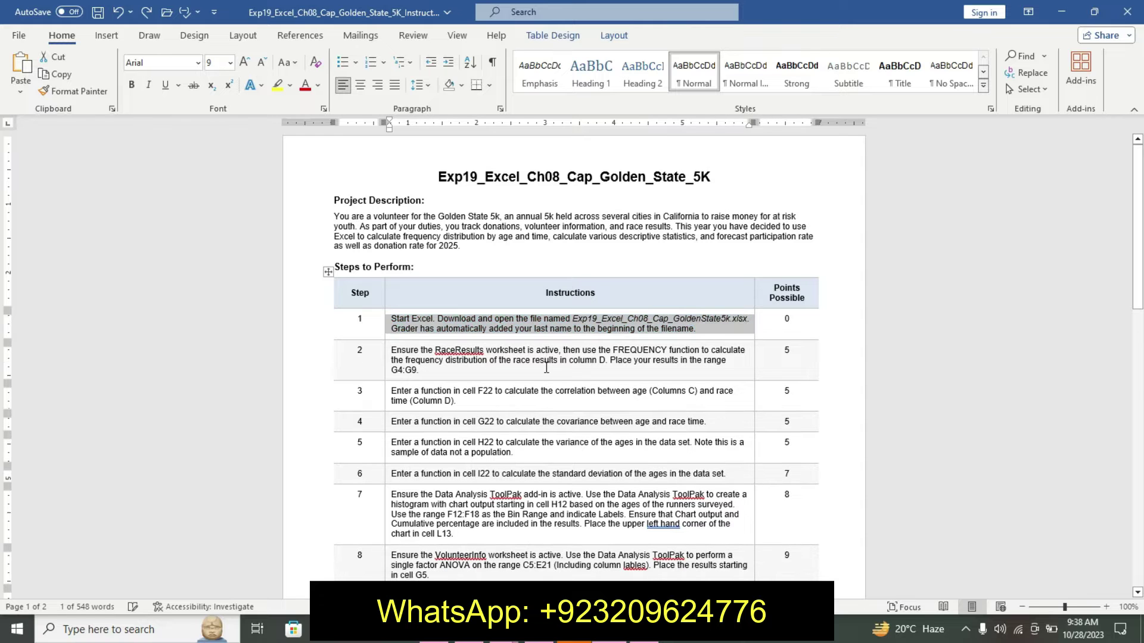
Step: Format the Step 2 FREQUENCY instruction as 12 pt bold with a turquoise highlight
left_click(386, 355)
right_click(386, 356)
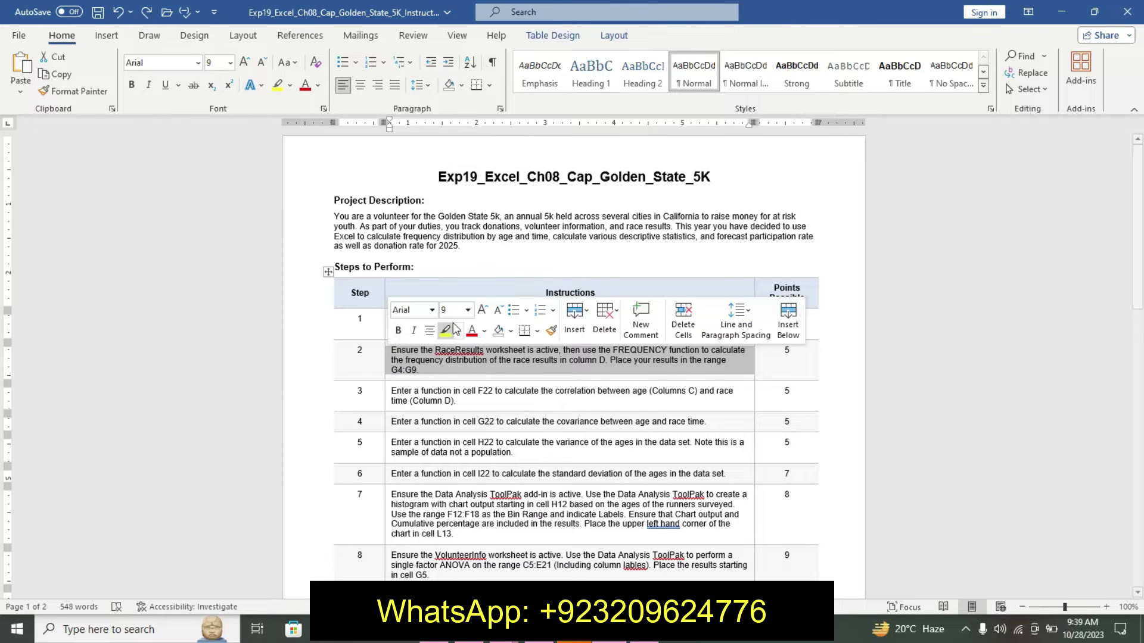
left_click(468, 309)
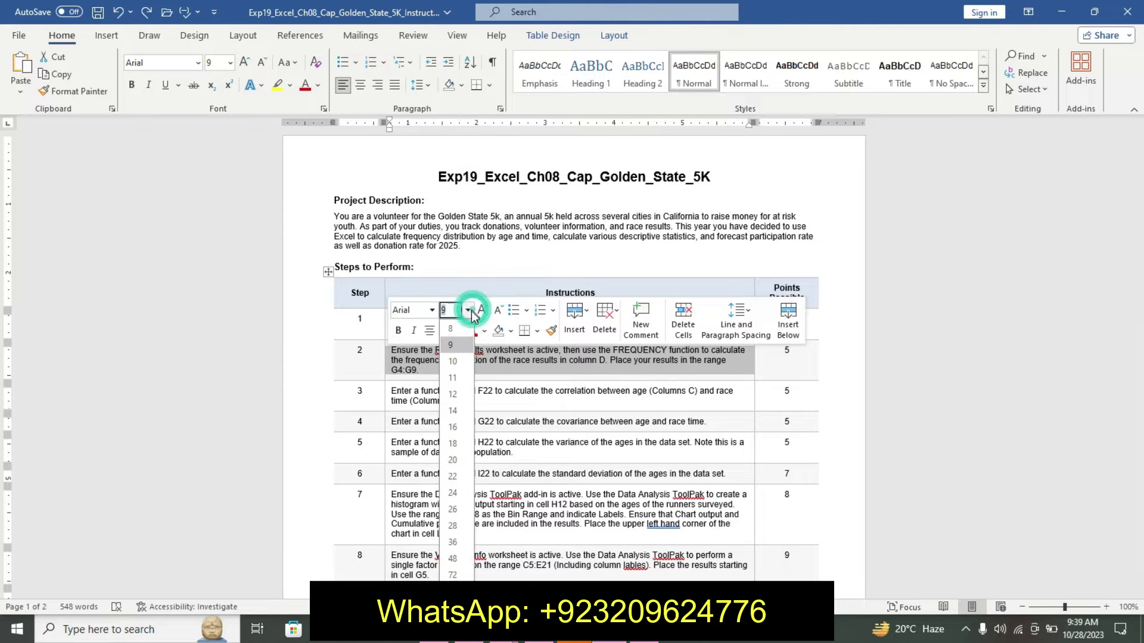
left_click(453, 391)
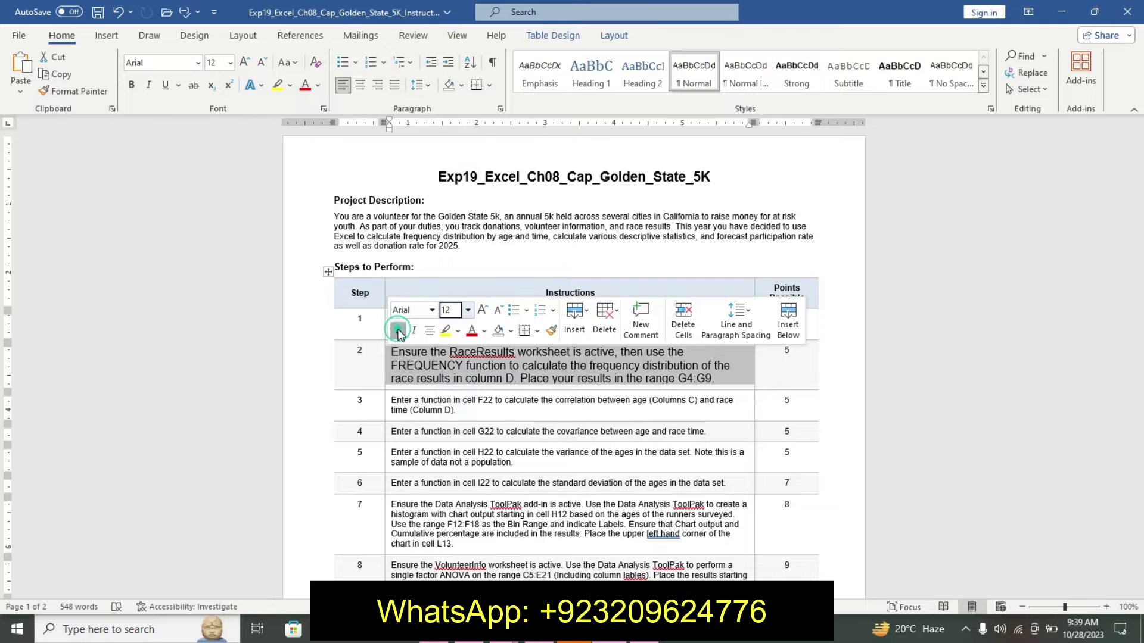
left_click(398, 330)
left_click(461, 334)
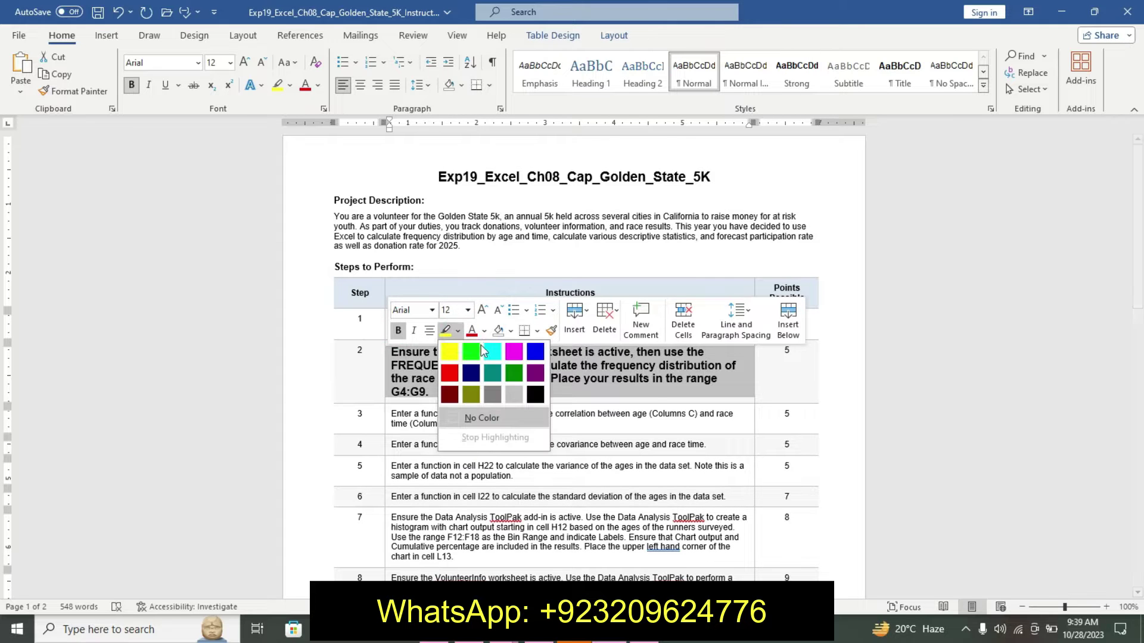
left_click(494, 352)
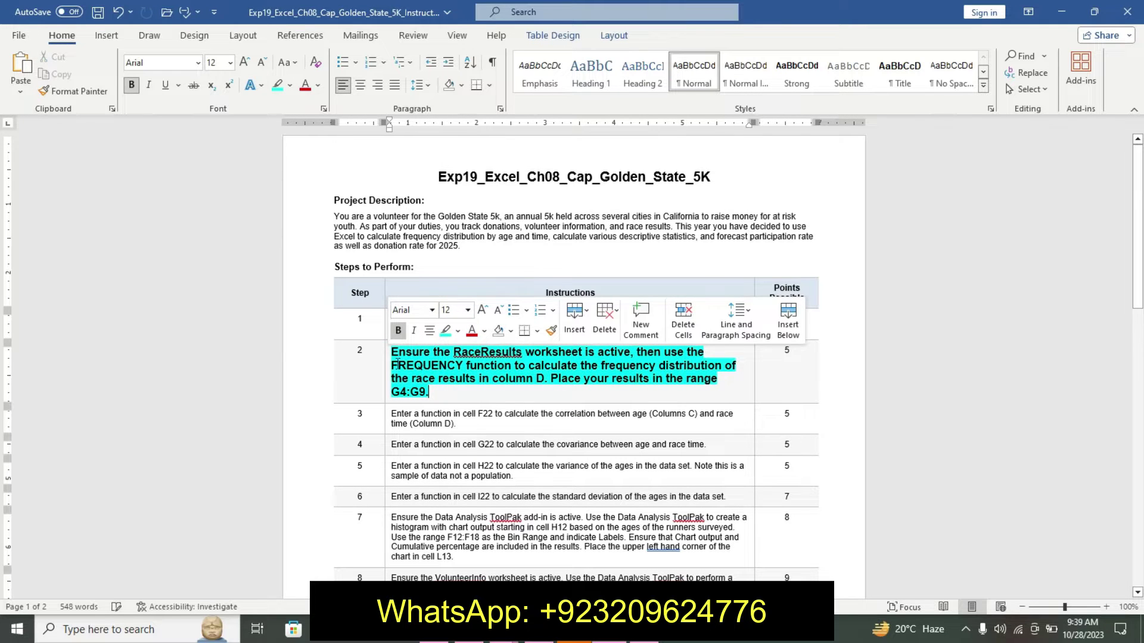
triple_click(454, 397)
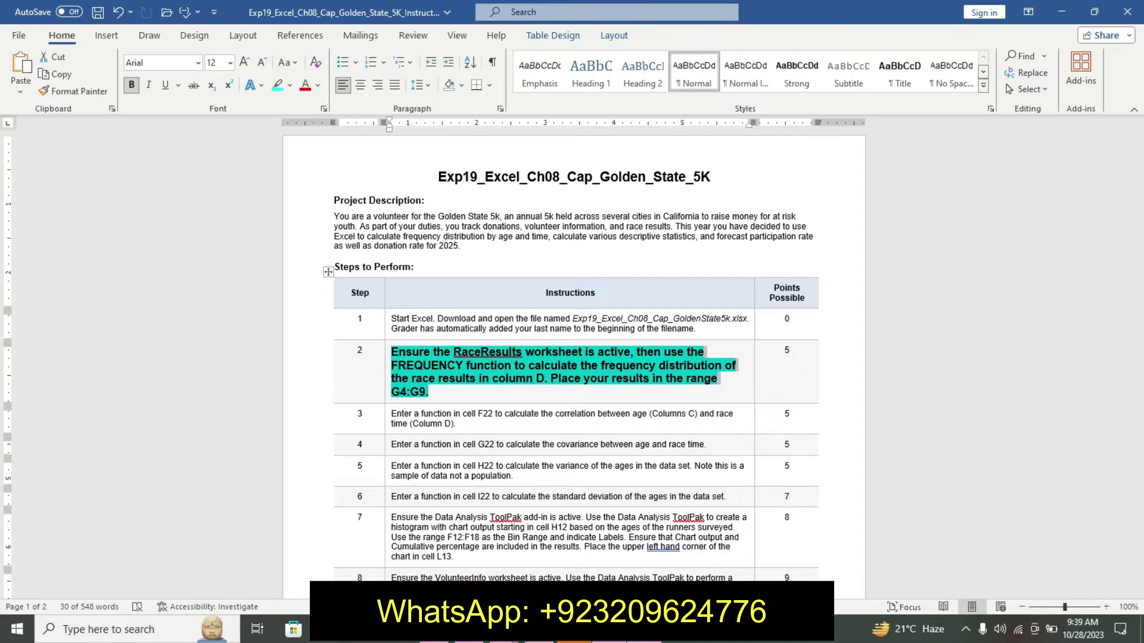
Step: Begin the G4 formula =FREQUENCY(ROUND(D4:D53,13) over the race times
mouse_move(293, 629)
left_click(645, 542)
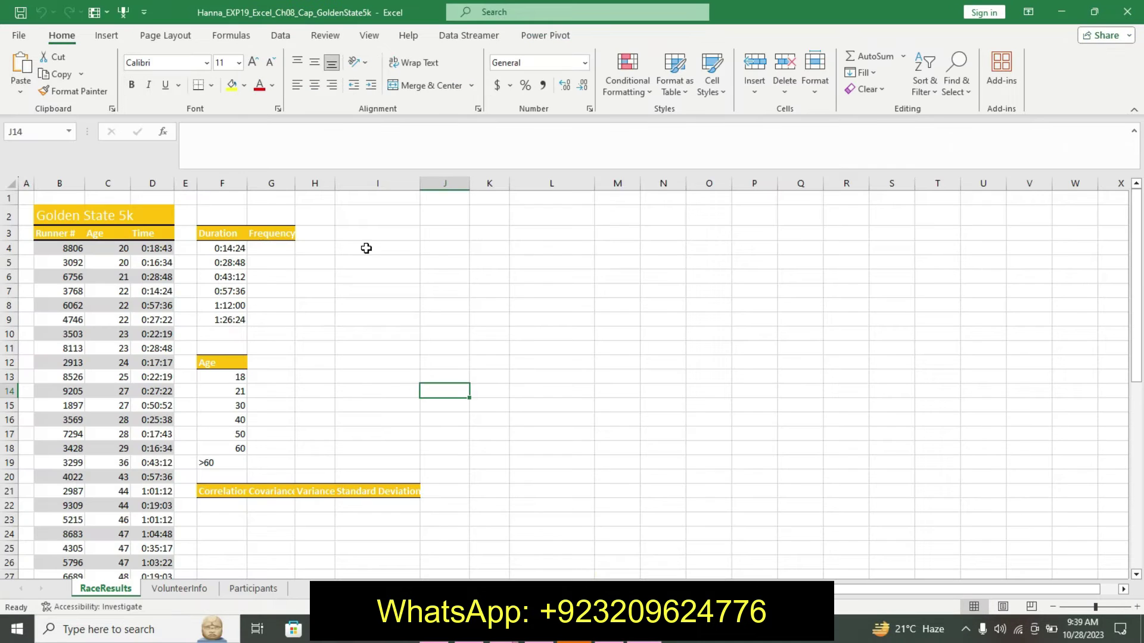
left_click(264, 249)
type("=fre")
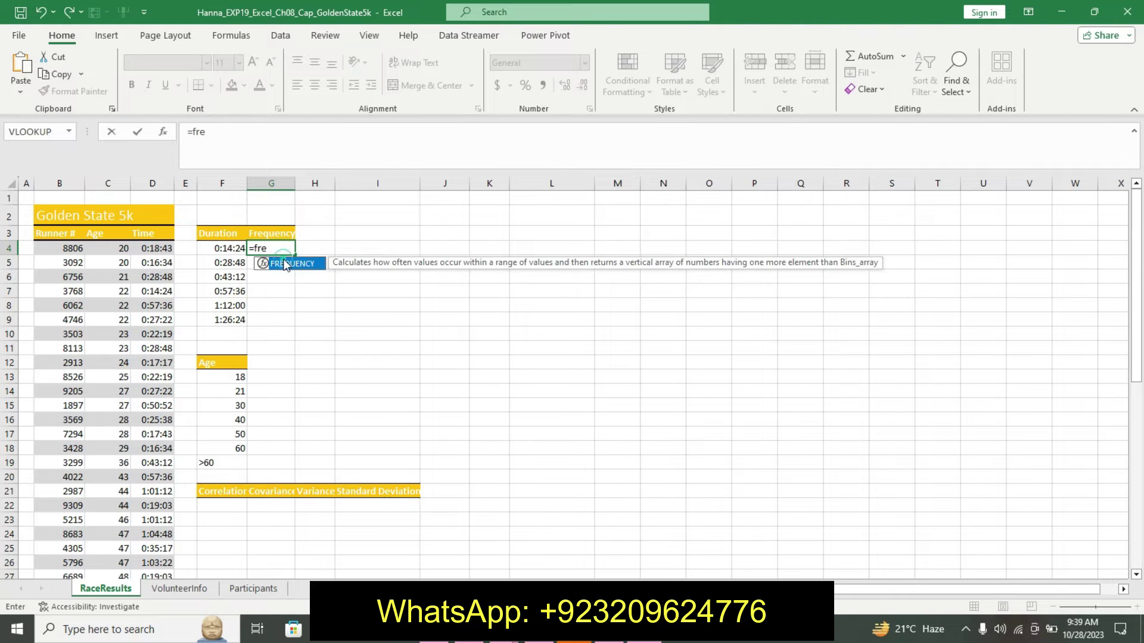
double_click(285, 264)
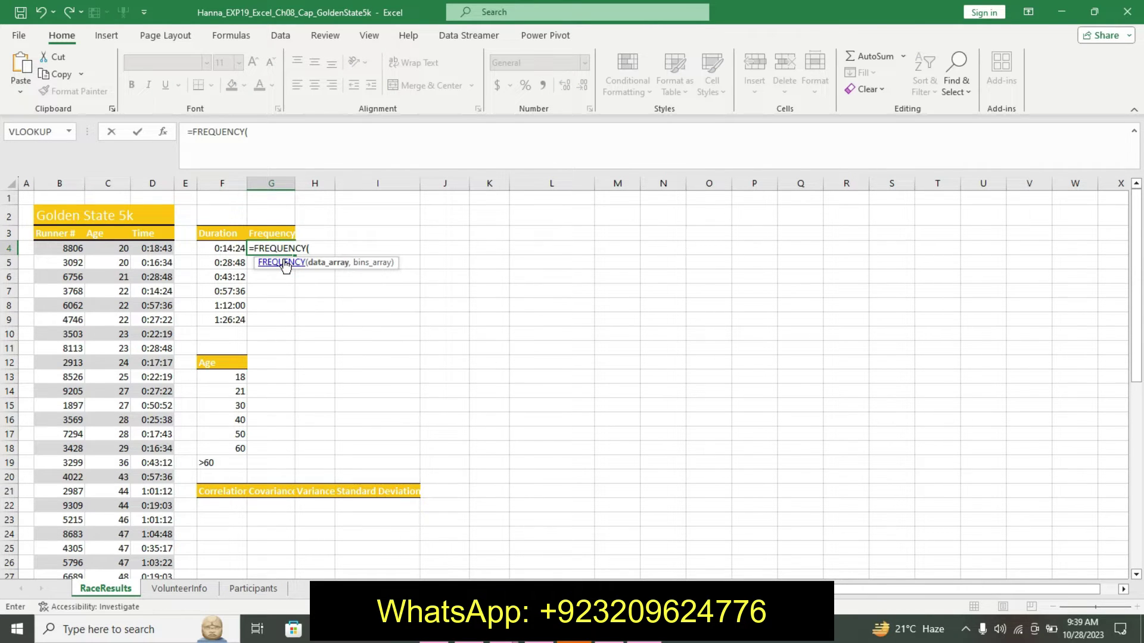
type("r")
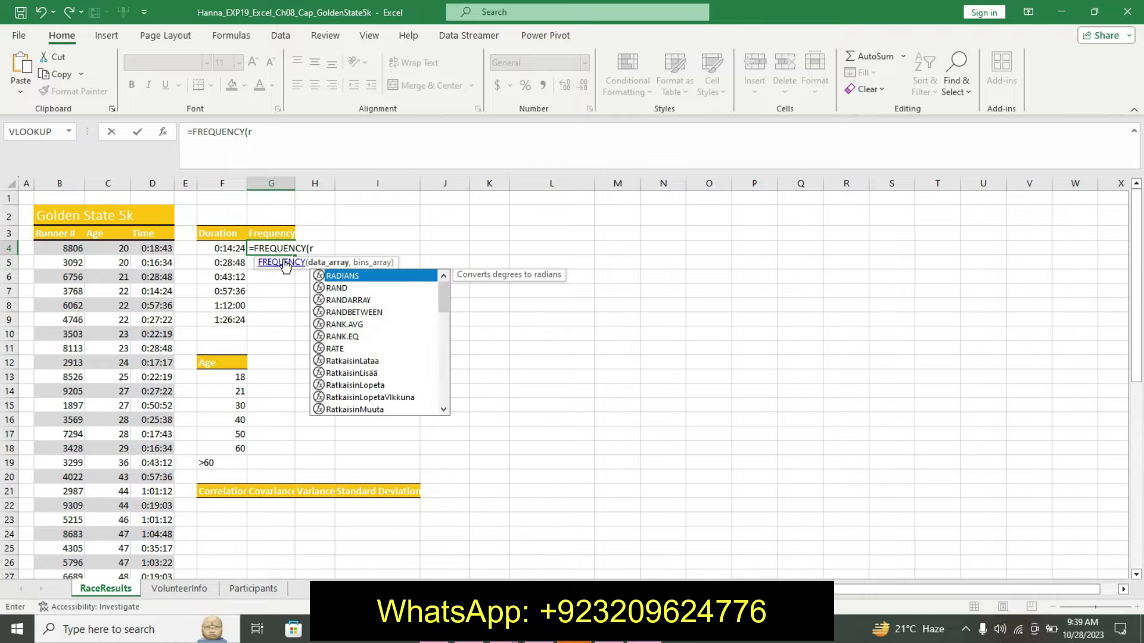
type("o")
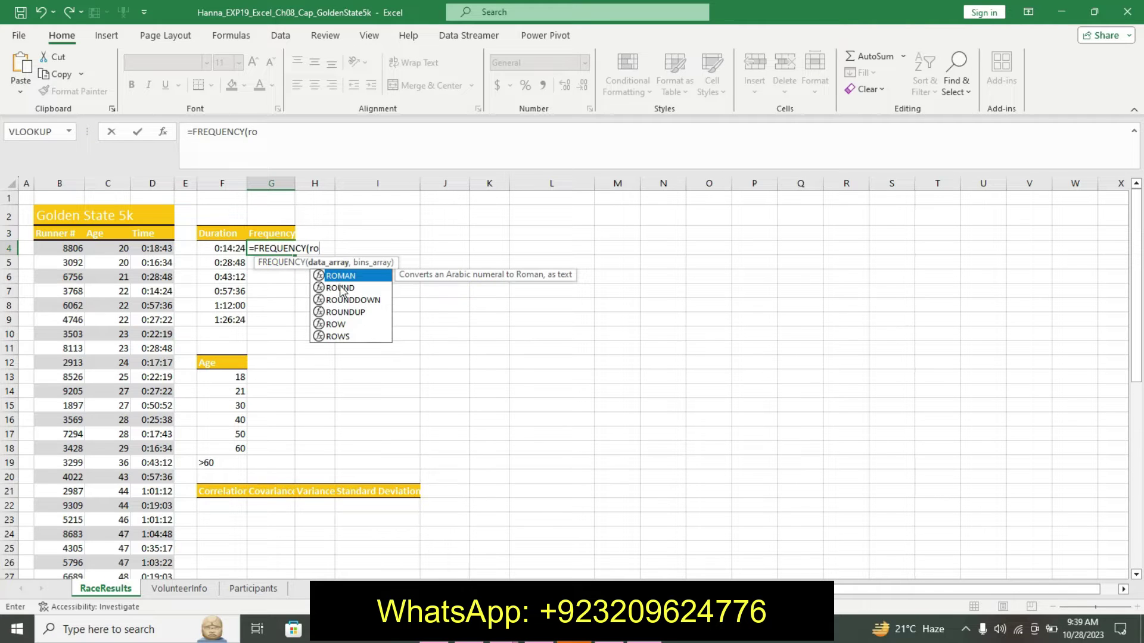
double_click(341, 288)
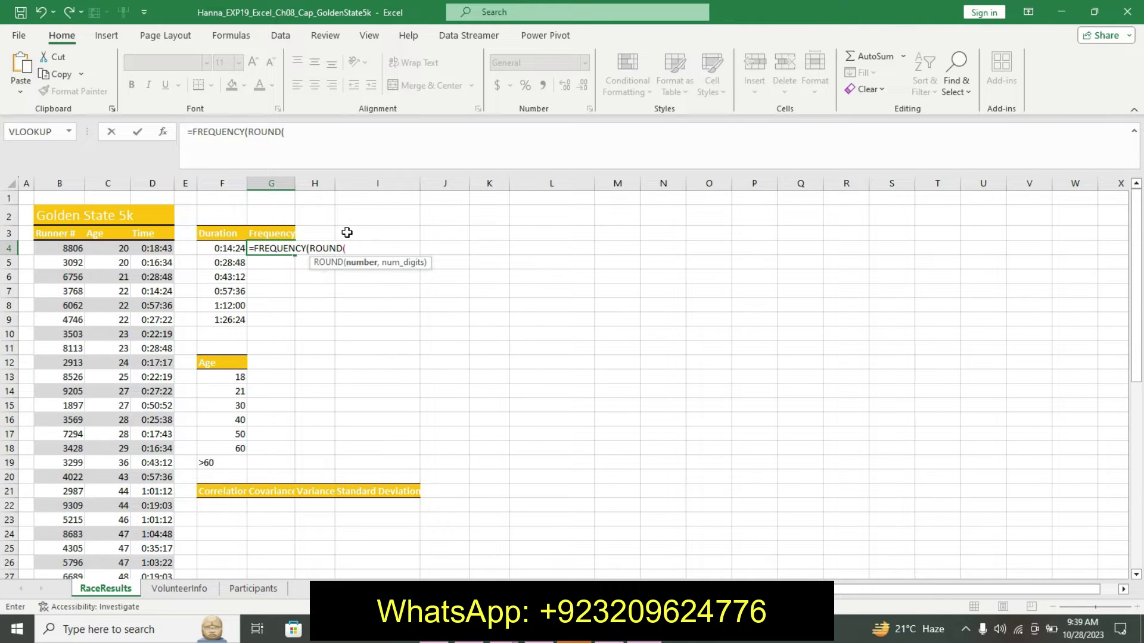
left_click(126, 256)
mouse_move(149, 249)
left_mouse_down()
mouse_move(138, 604)
mouse_move(141, 541)
left_mouse_up()
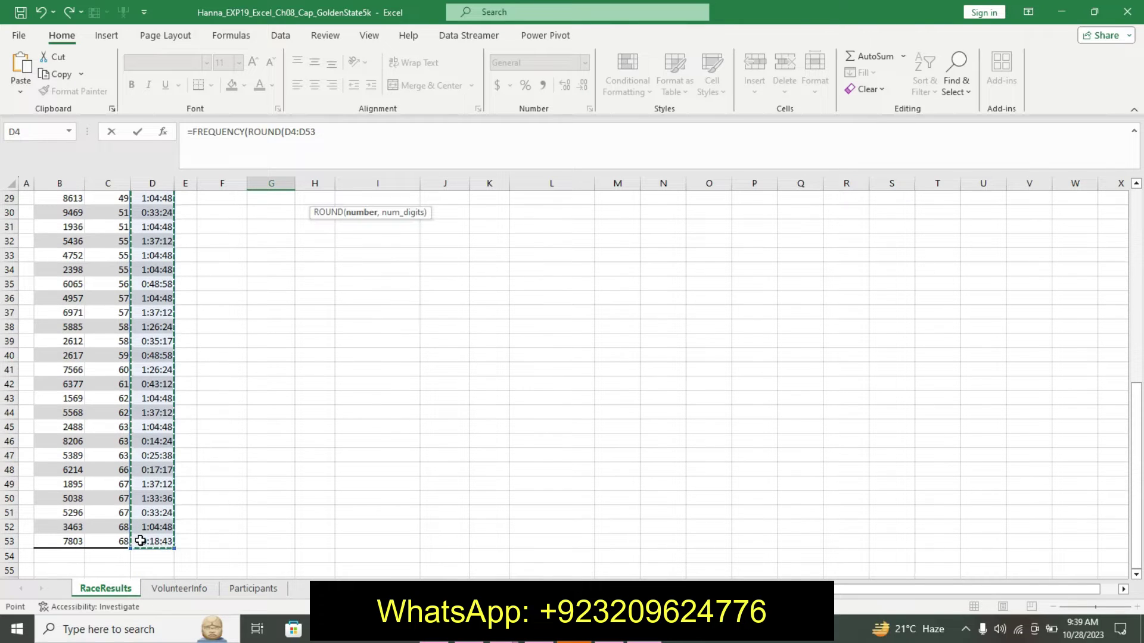
type(",13")
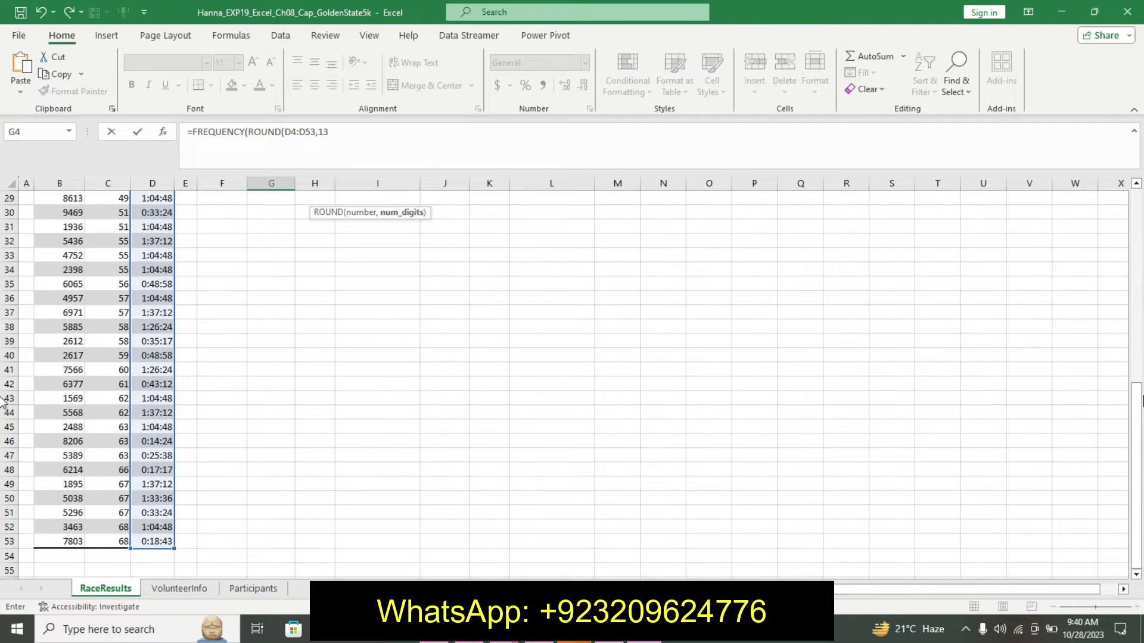
left_click_drag(1136, 411, 1132, 351)
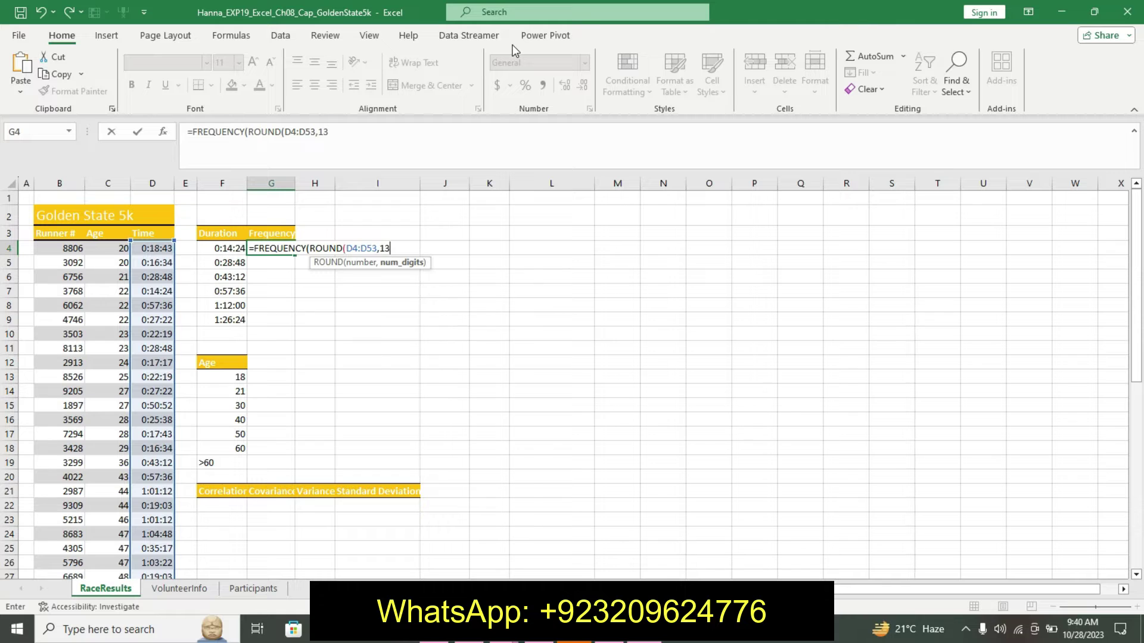
type(")")
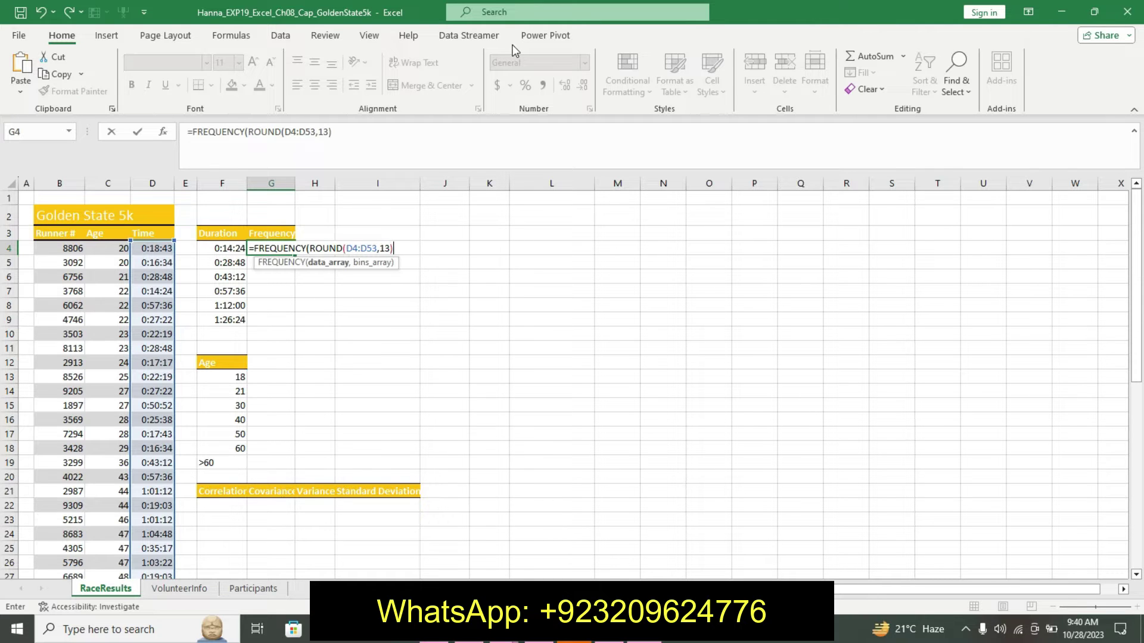
type(",r")
type("ou")
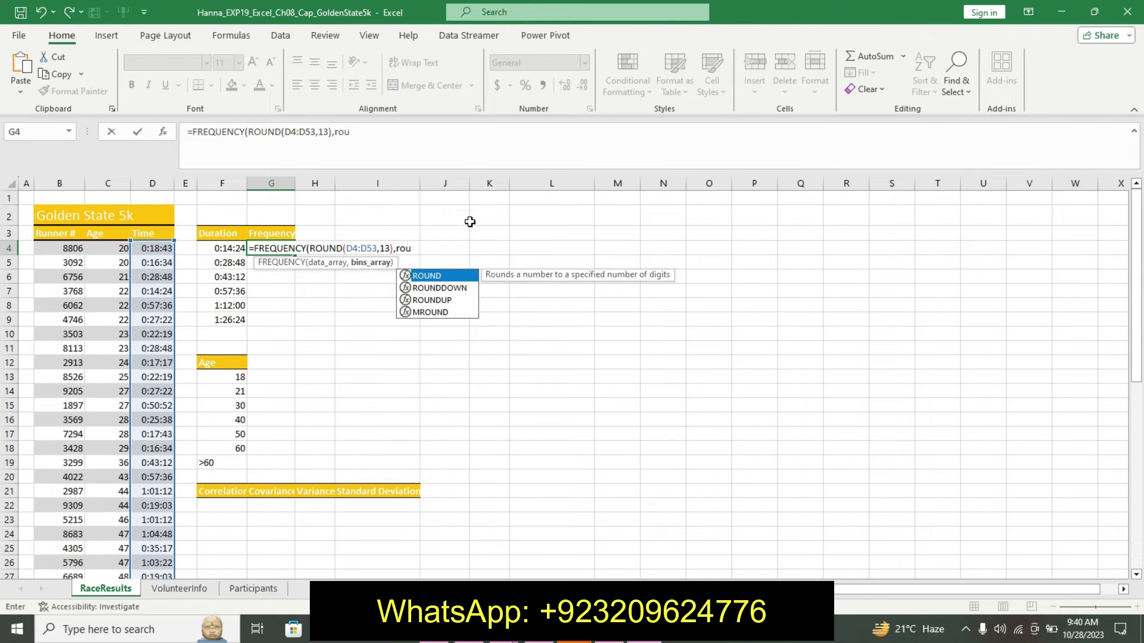
Step: Finish =FREQUENCY(ROUND(D4:D53,13),ROUND(F4:F9,13)) in G4 and accept Excel's correction
double_click(426, 278)
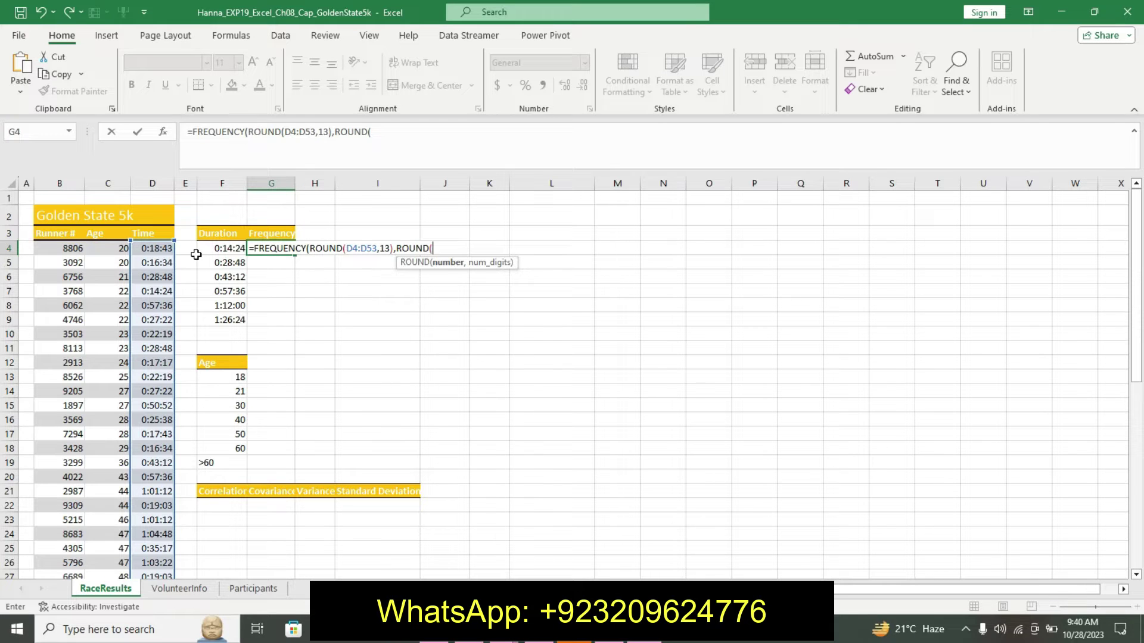
left_click_drag(219, 252, 229, 320)
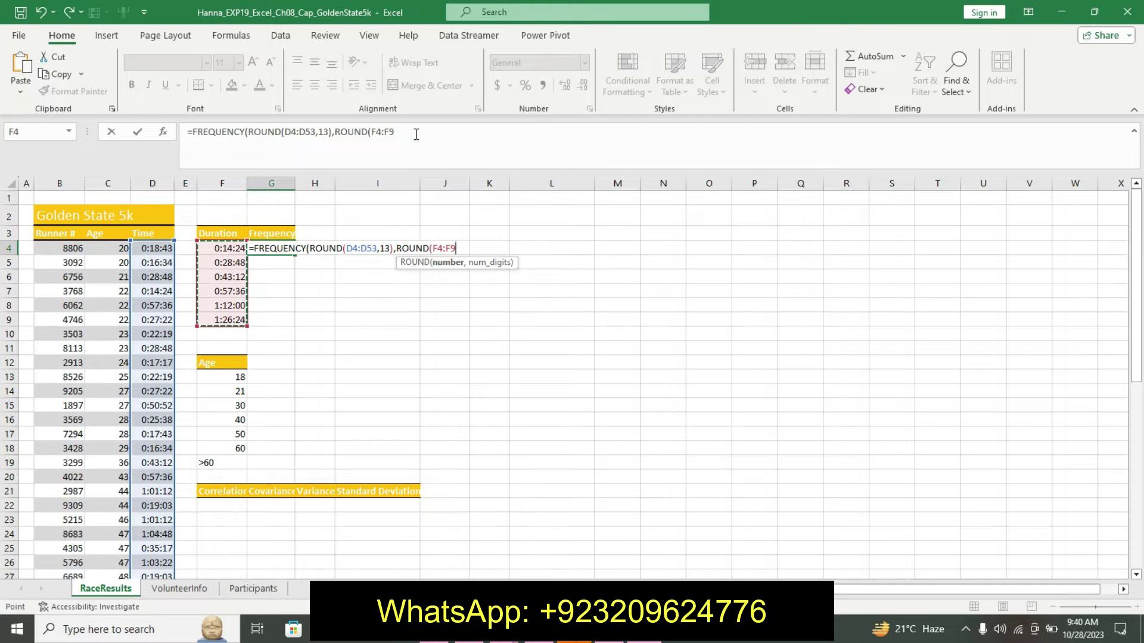
type(",13")
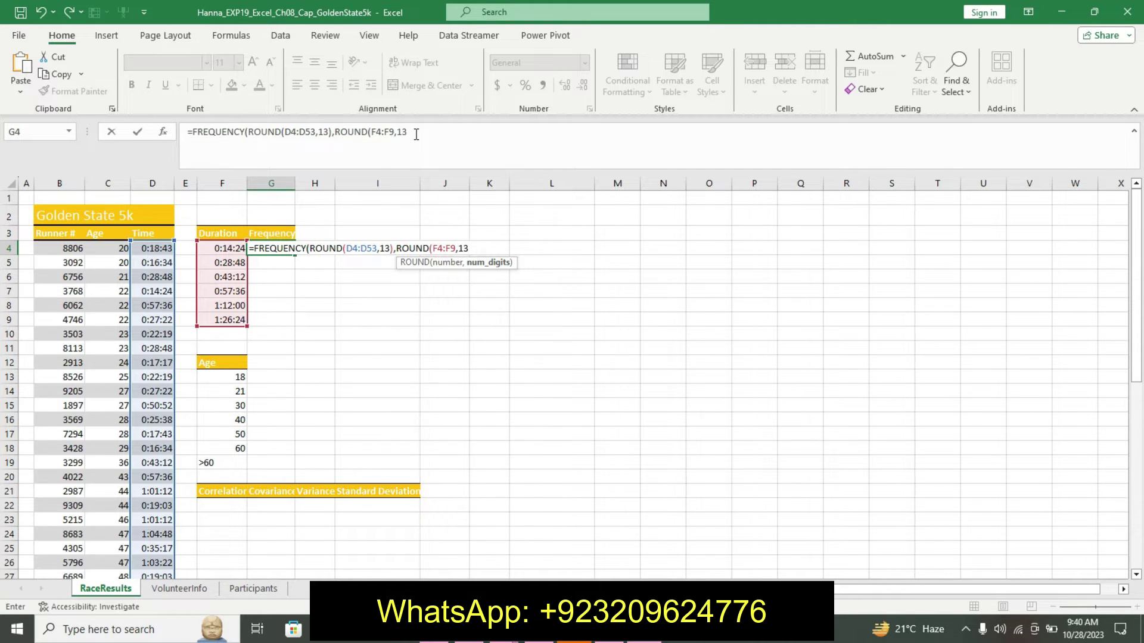
type(")")
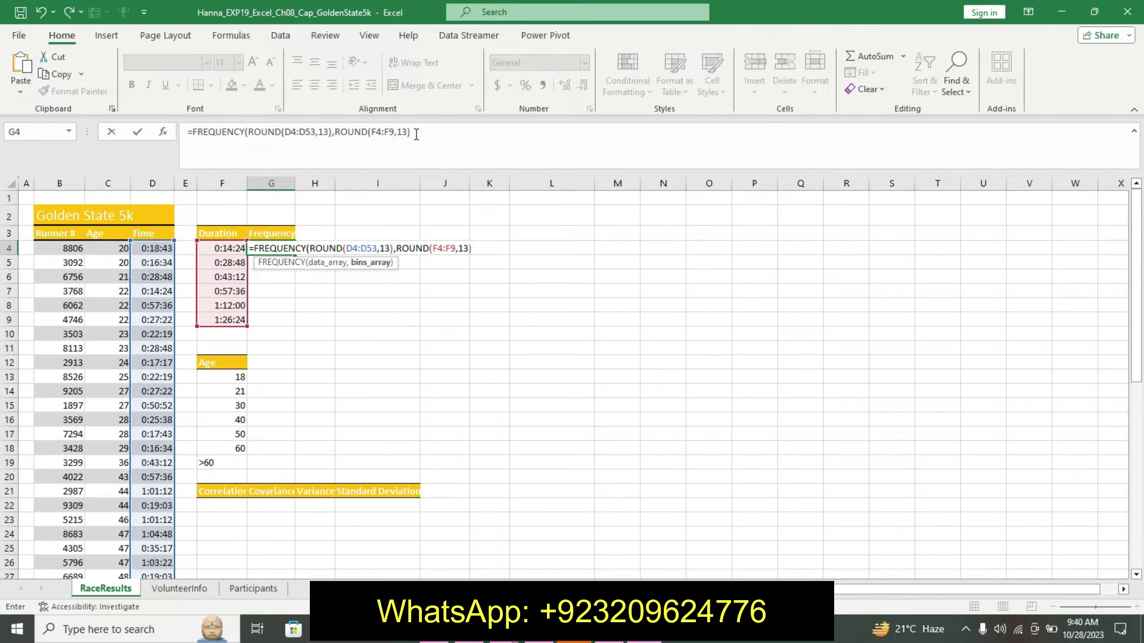
key("Return")
left_click(557, 368)
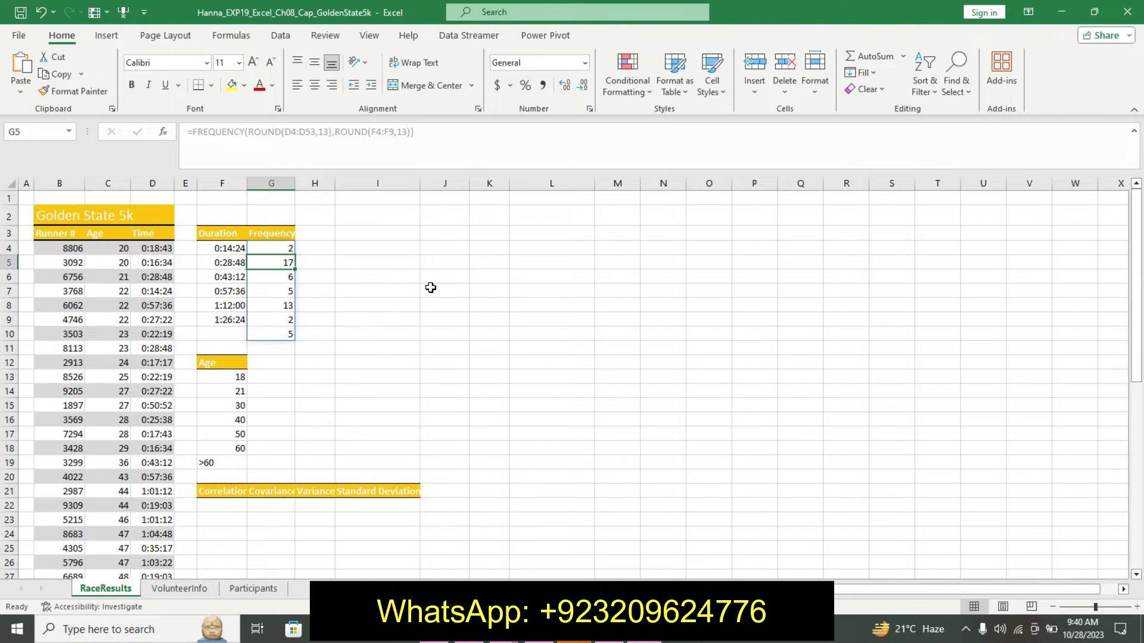
Step: Check the FREQUENCY formula in G4, then bring the Word instructions forward
left_click(284, 247)
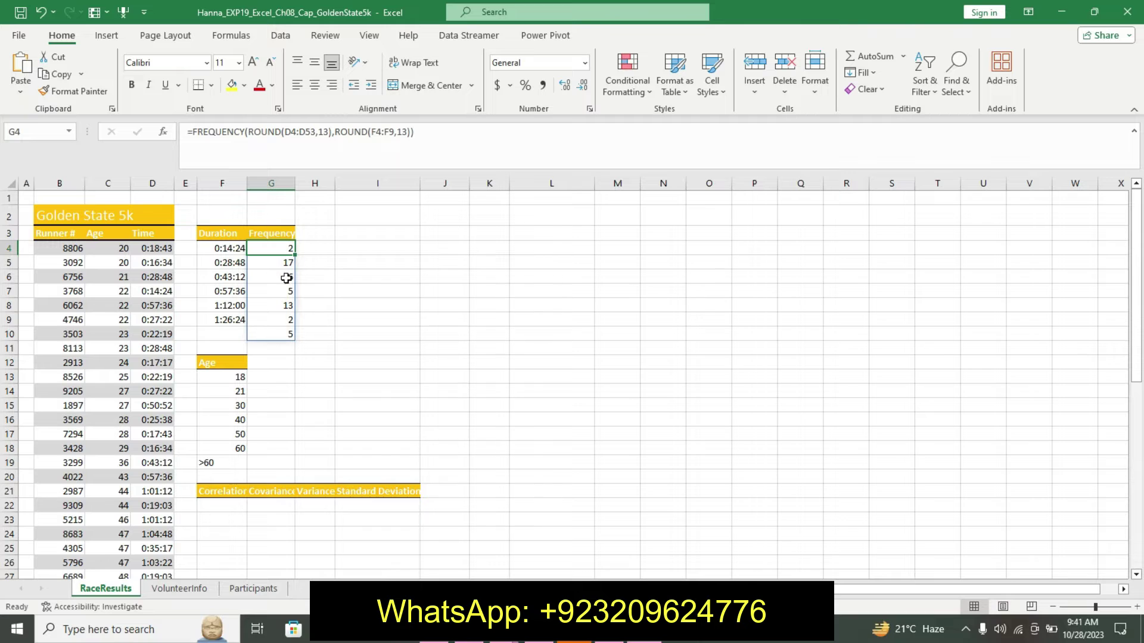
left_click(625, 630)
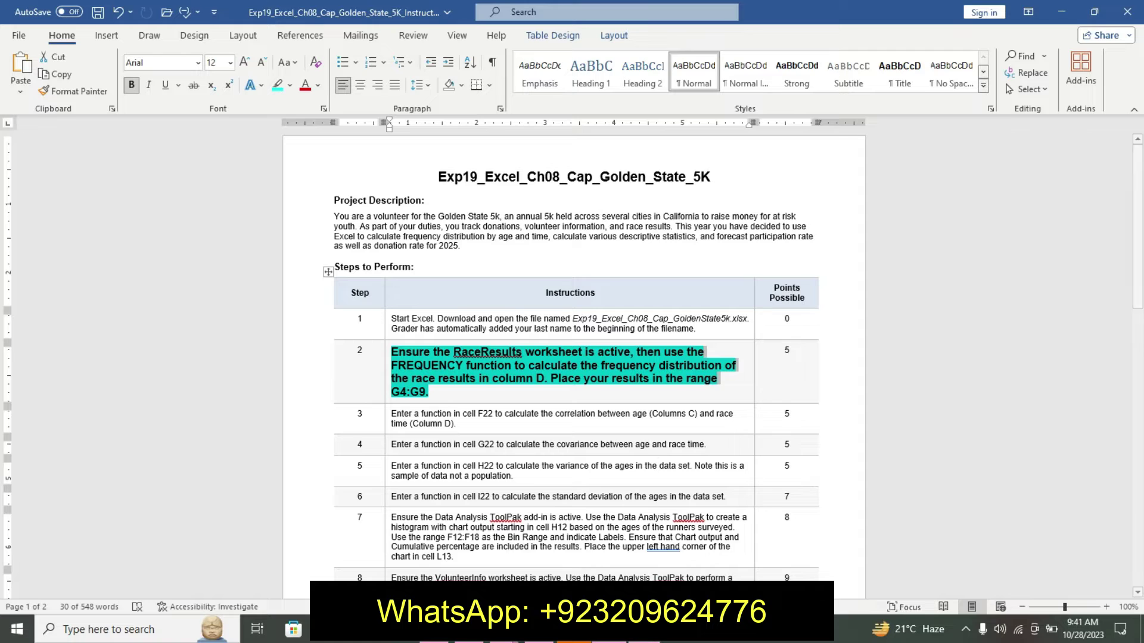
Step: Return to Word and undo the Step 2 bold, size and highlight formatting
left_click(584, 631)
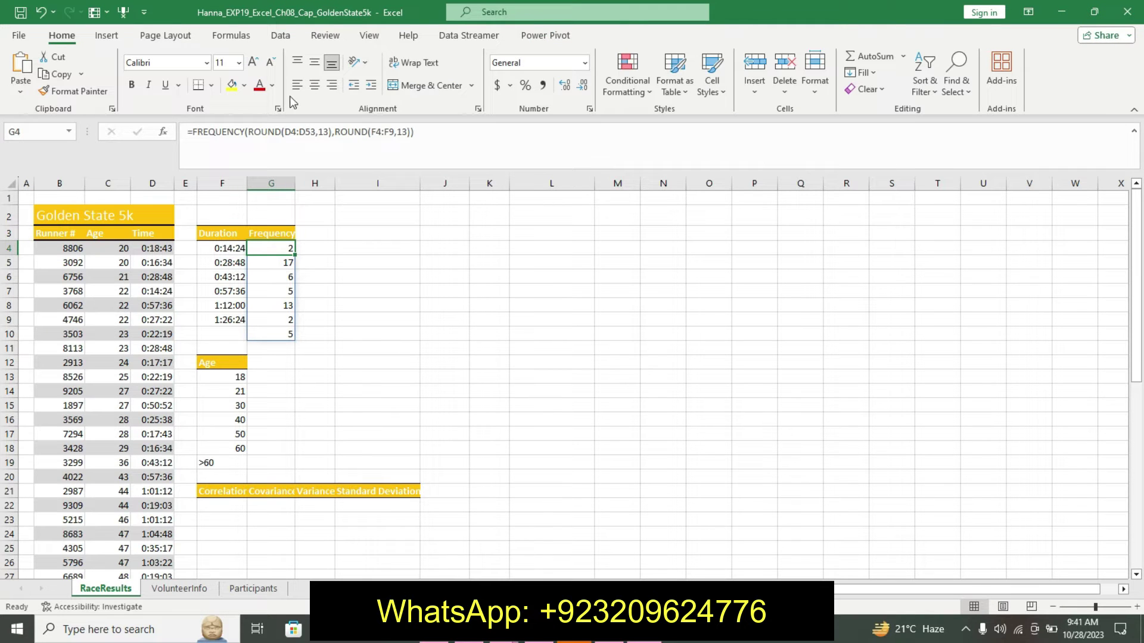
key("alt+Tab")
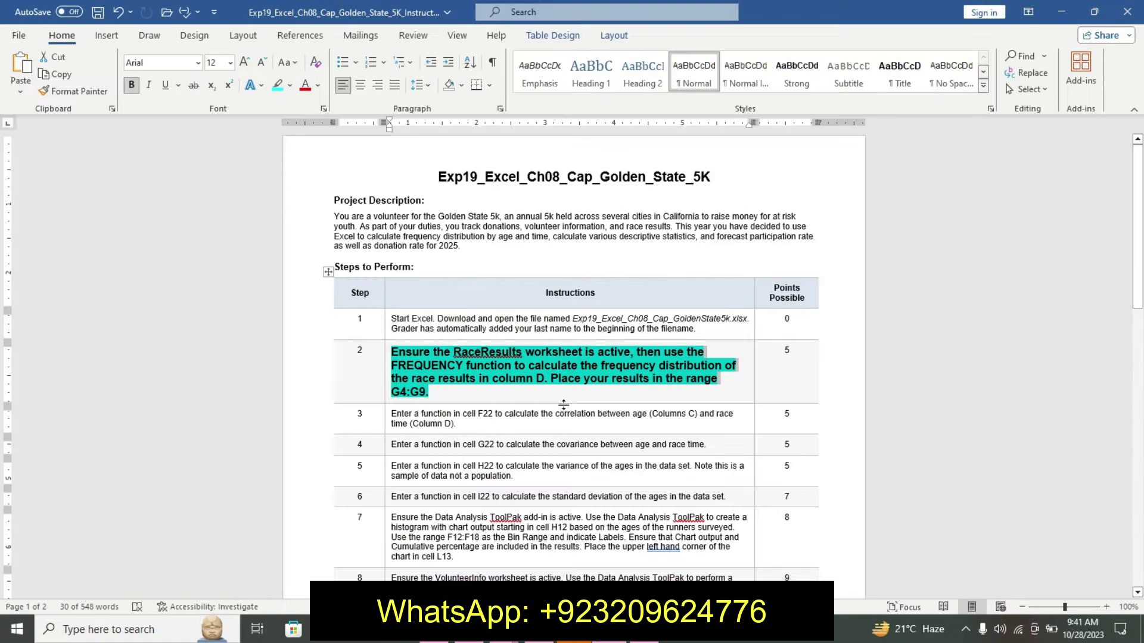
key("ctrl+z")
key("ctrl+z")
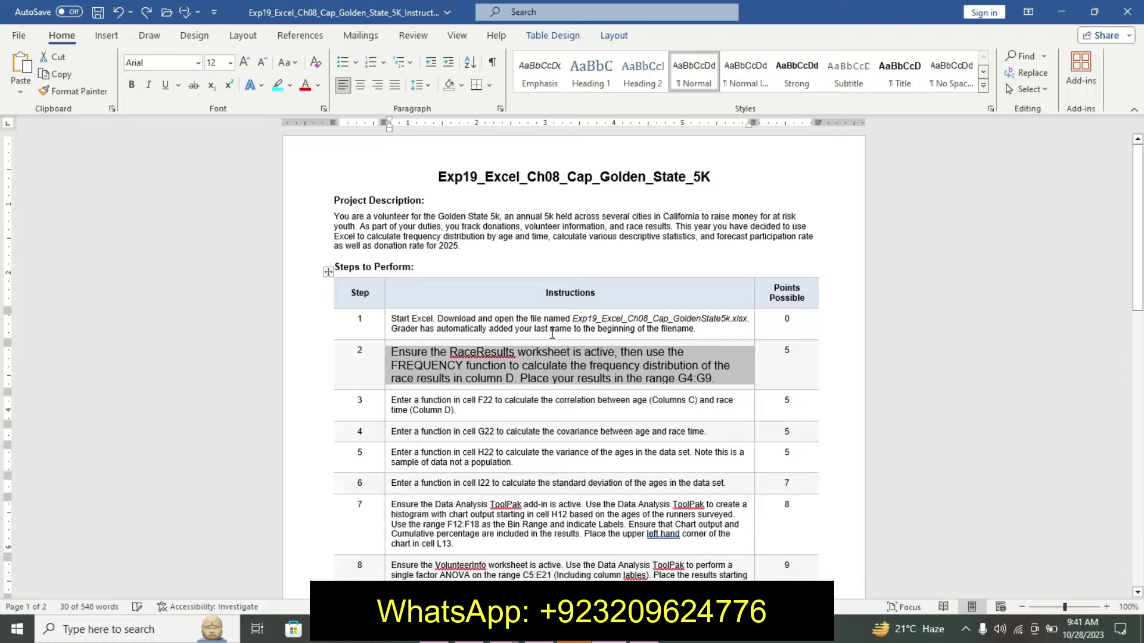
key("ctrl+z")
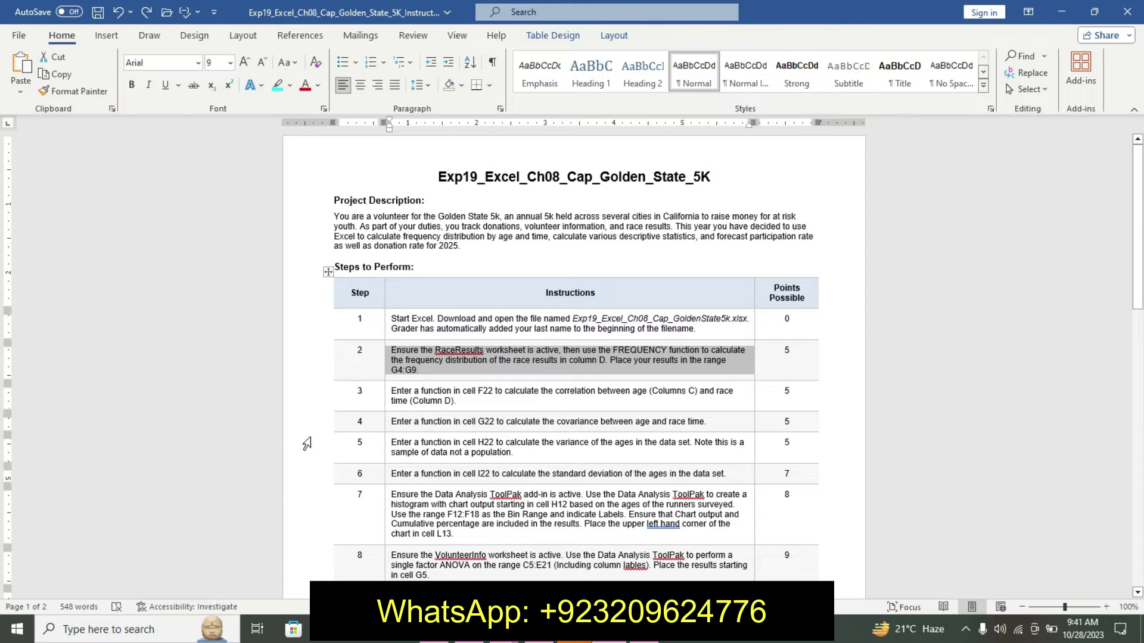
Step: Format the Step 3 correlation instruction as 11 pt bold with cyan highlight
left_click(386, 395)
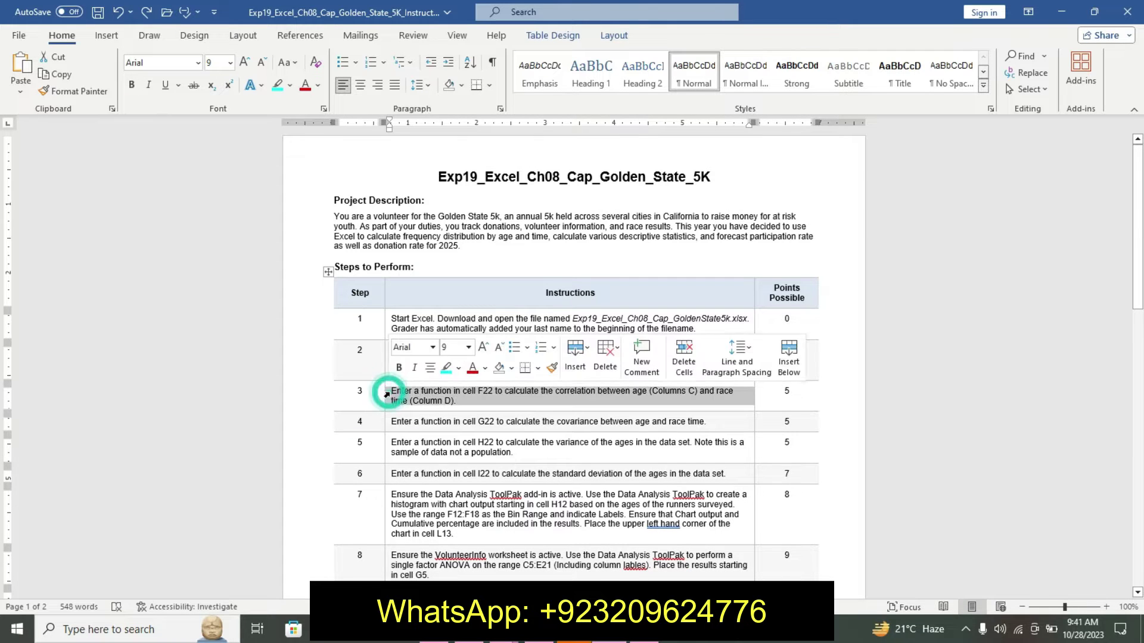
left_click(469, 349)
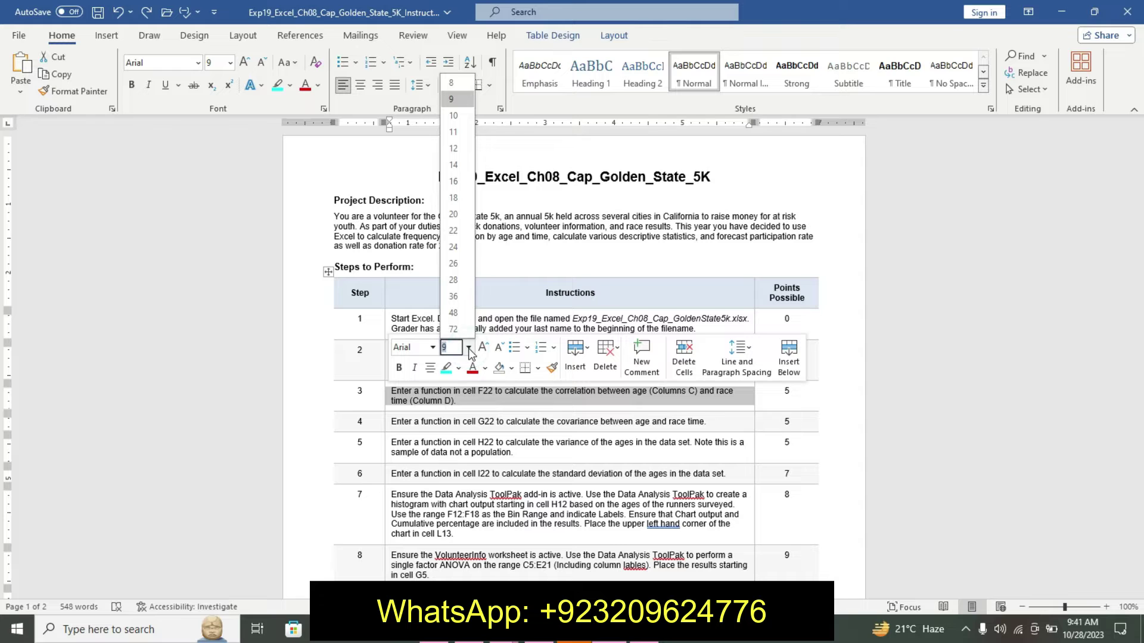
left_click(456, 131)
left_click(399, 367)
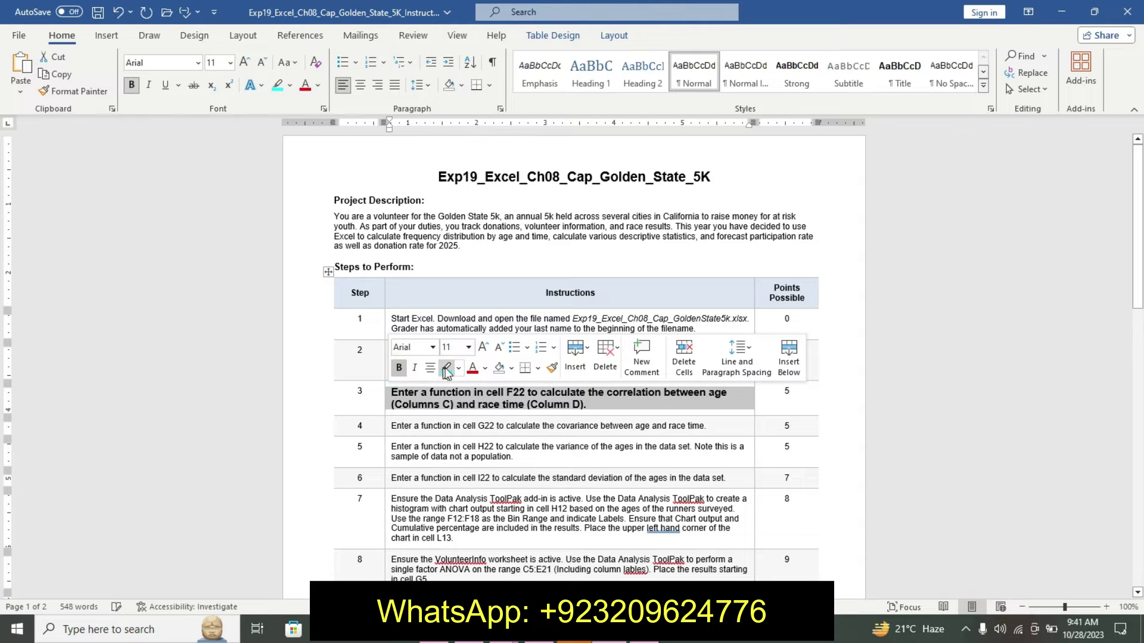
left_click(445, 367)
left_click(394, 396)
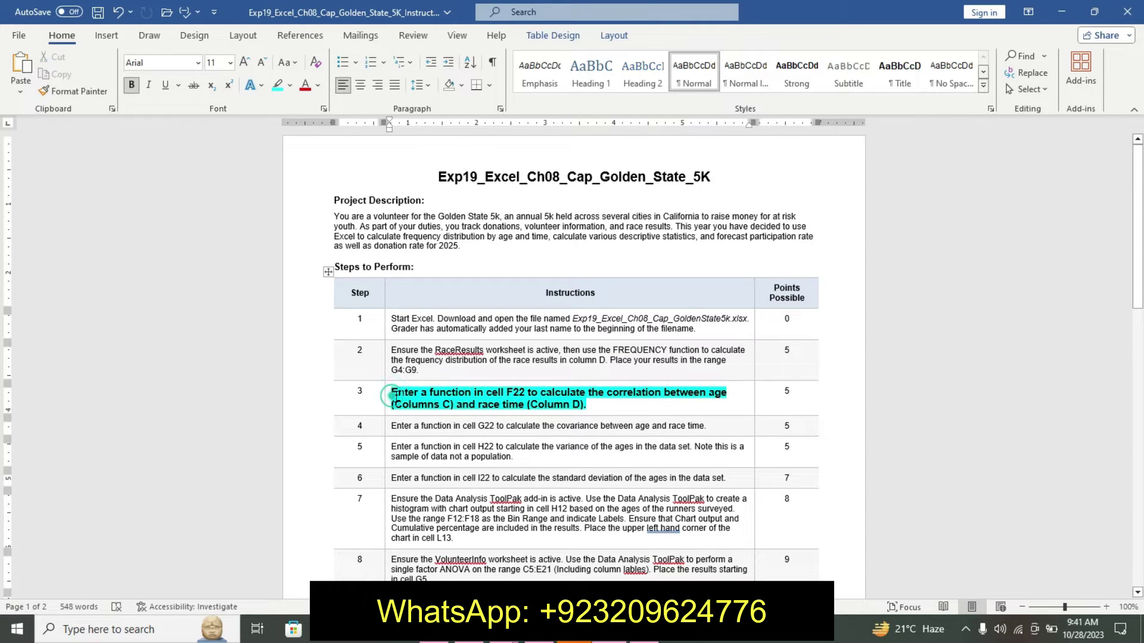
left_click_drag(392, 397, 601, 402)
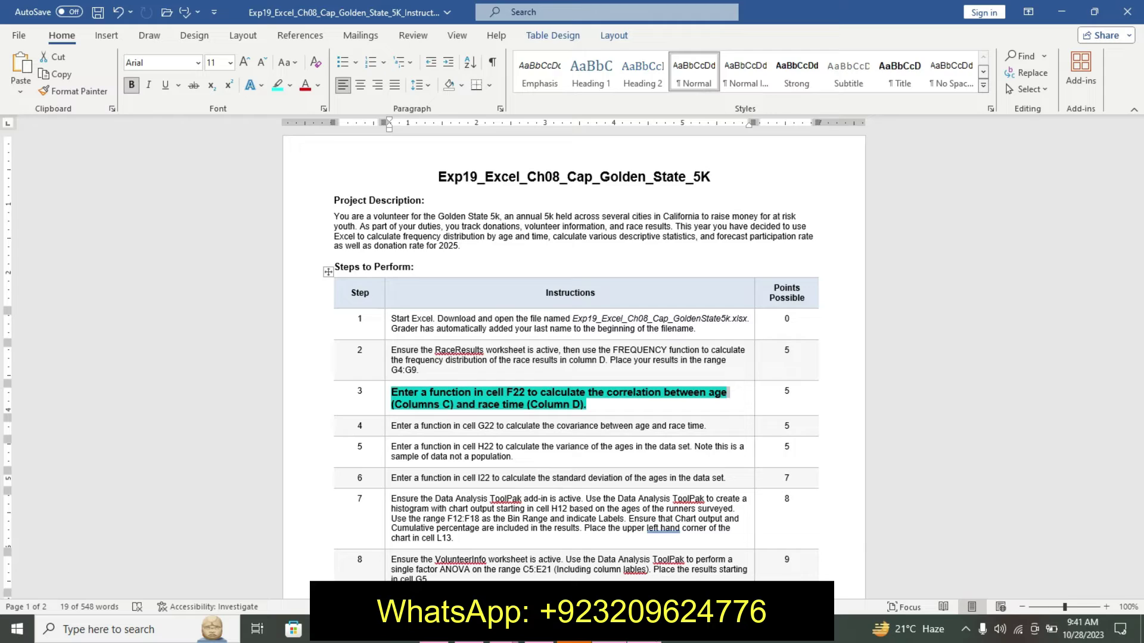
key("alt+Tab")
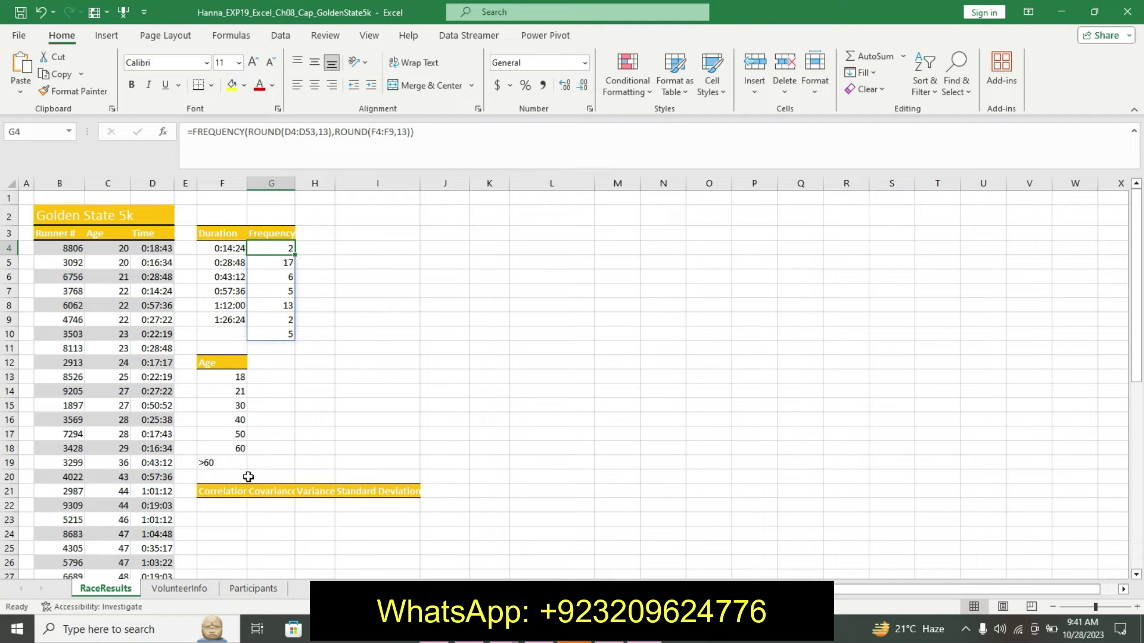
Step: Enter =CORREL(C4:C53,D4:D53) in F22, giving an age/race-time correlation of 0.5156517
left_click(223, 504)
type("=")
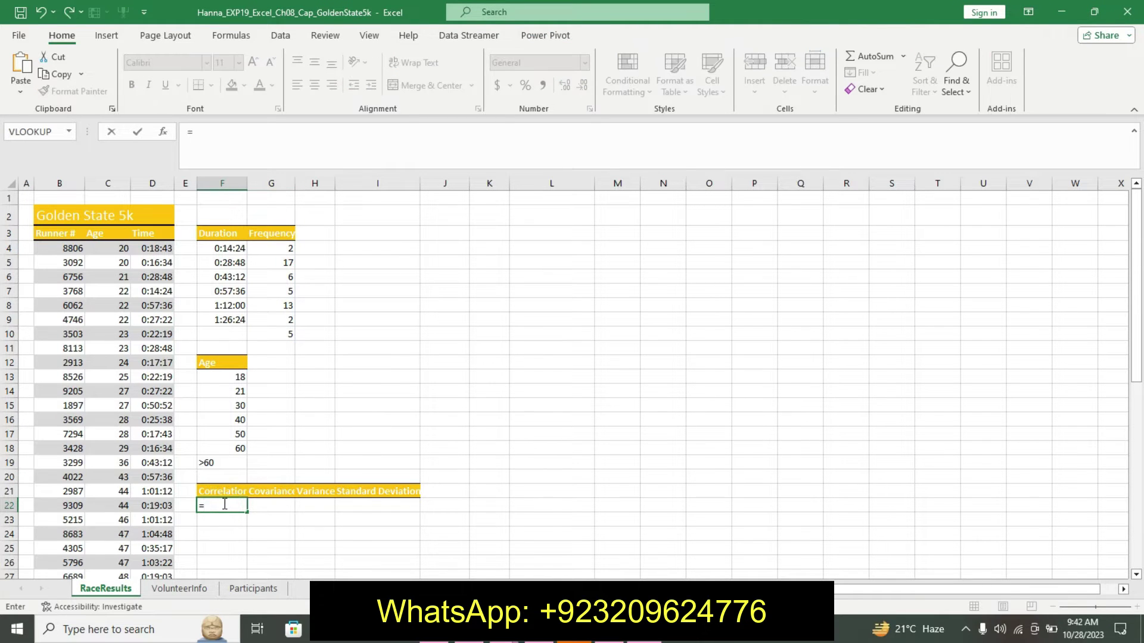
type("co")
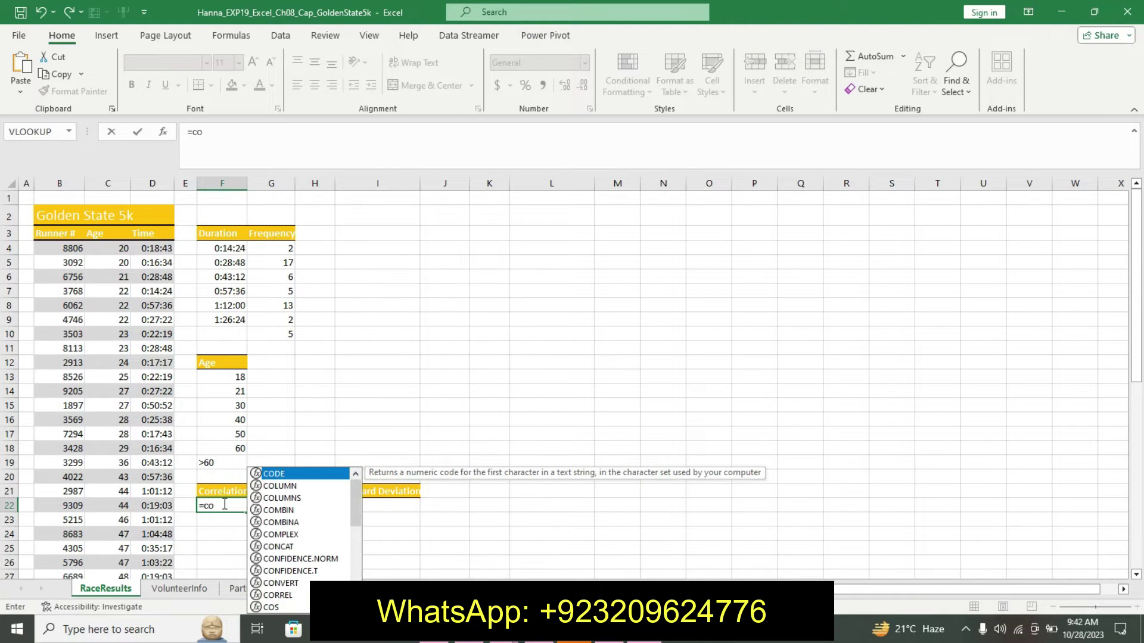
type("rre")
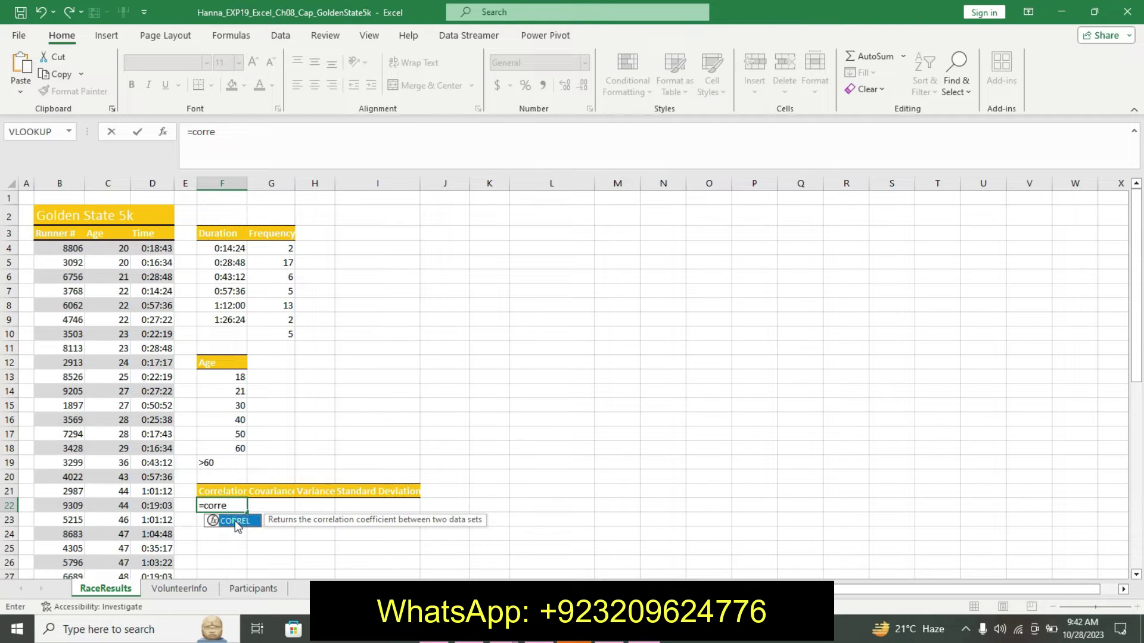
double_click(234, 521)
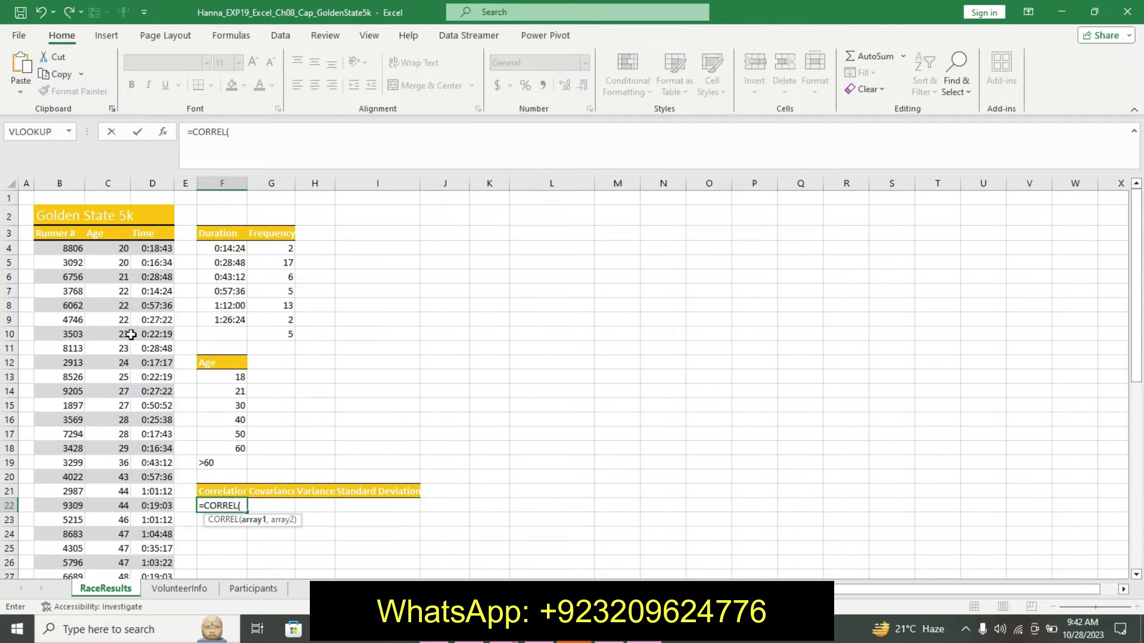
left_click_drag(106, 248, 103, 593)
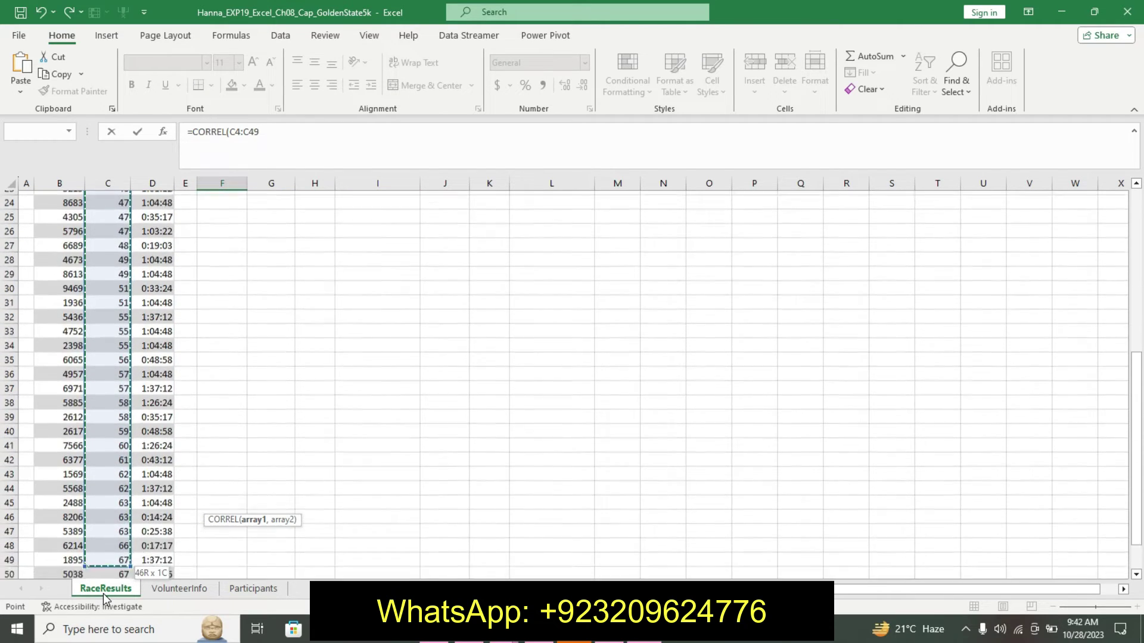
left_click_drag(103, 593, 104, 542)
type(",")
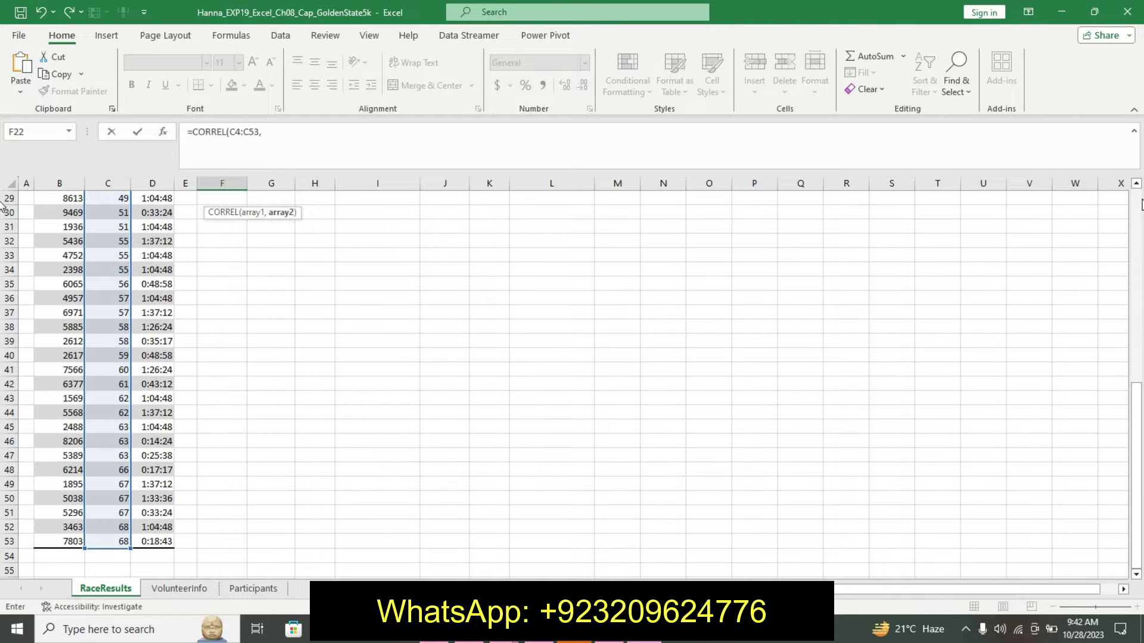
left_click_drag(1139, 451, 1140, 256)
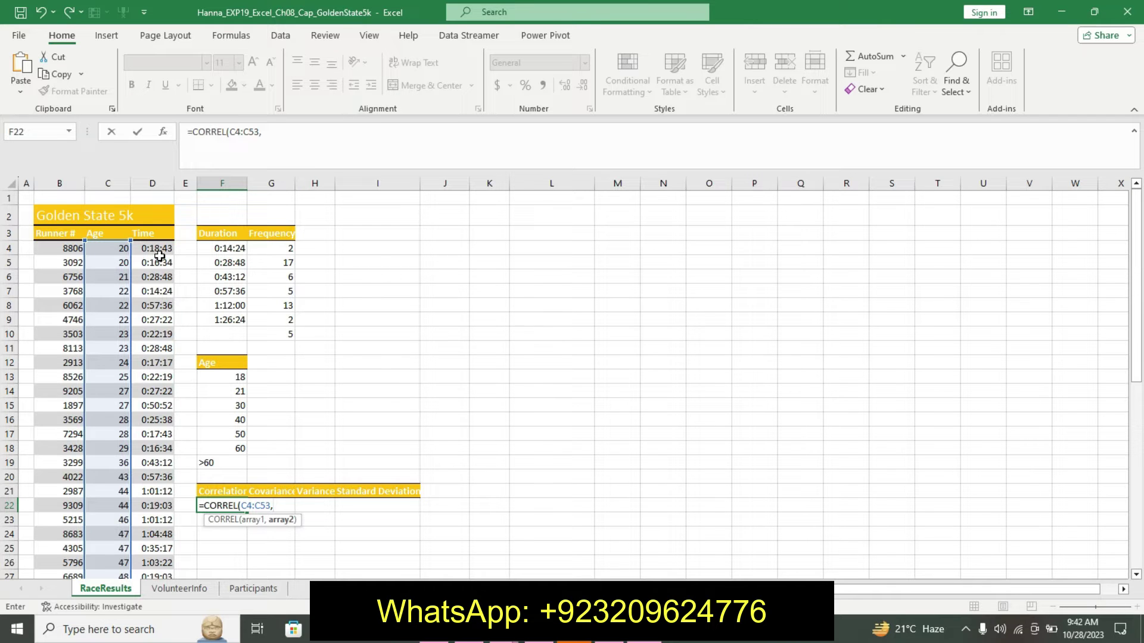
left_click_drag(158, 252, 171, 605)
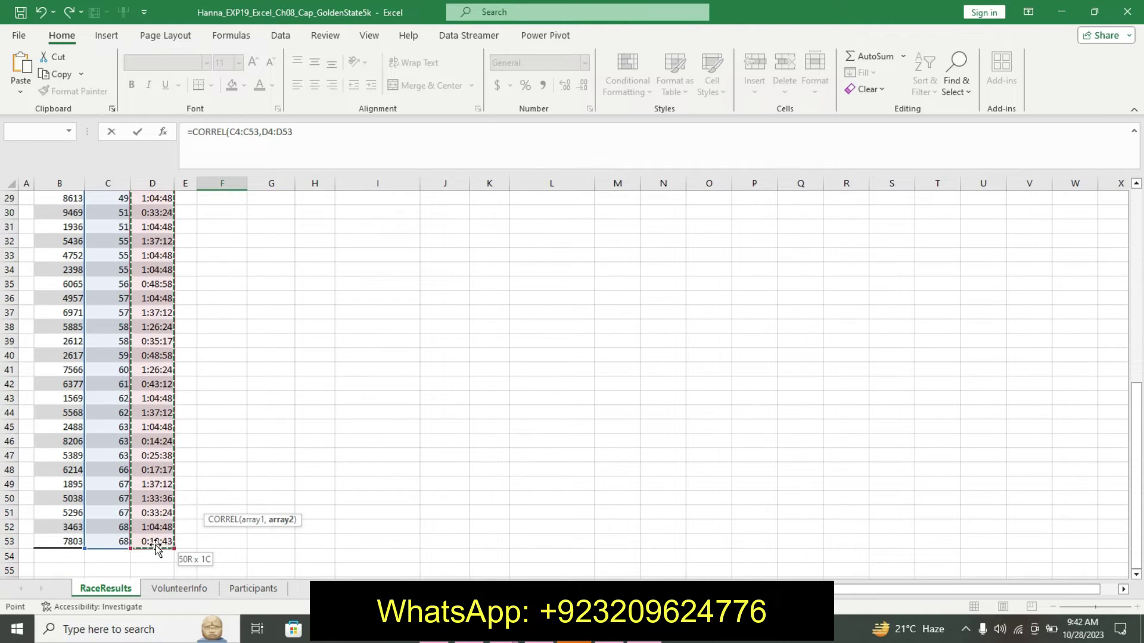
left_click_drag(171, 606, 158, 542)
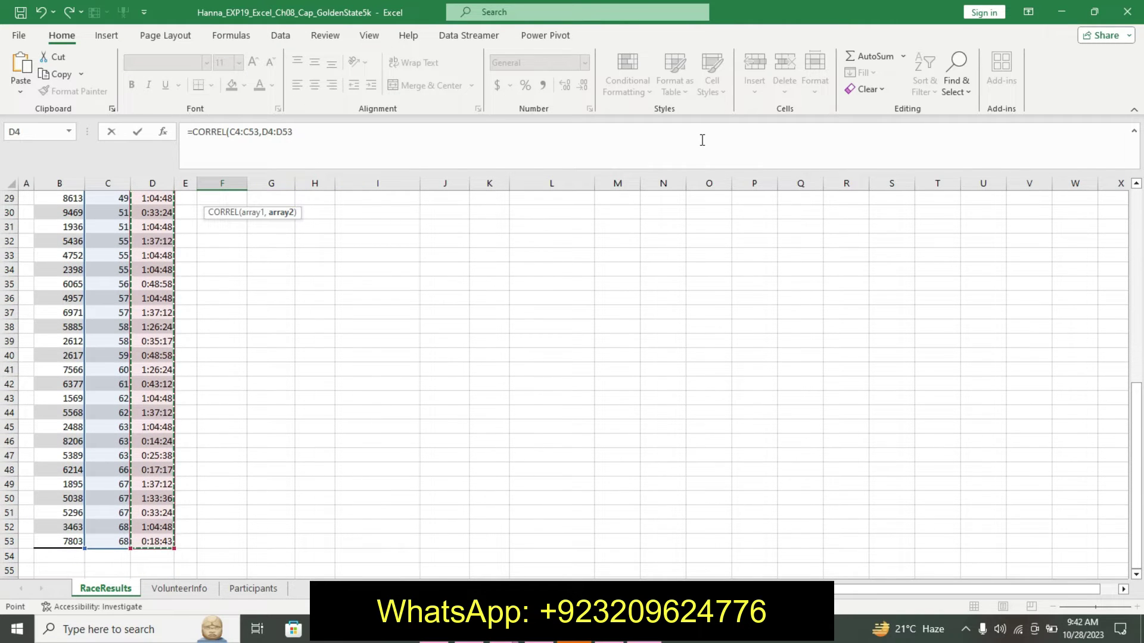
left_click(1138, 286)
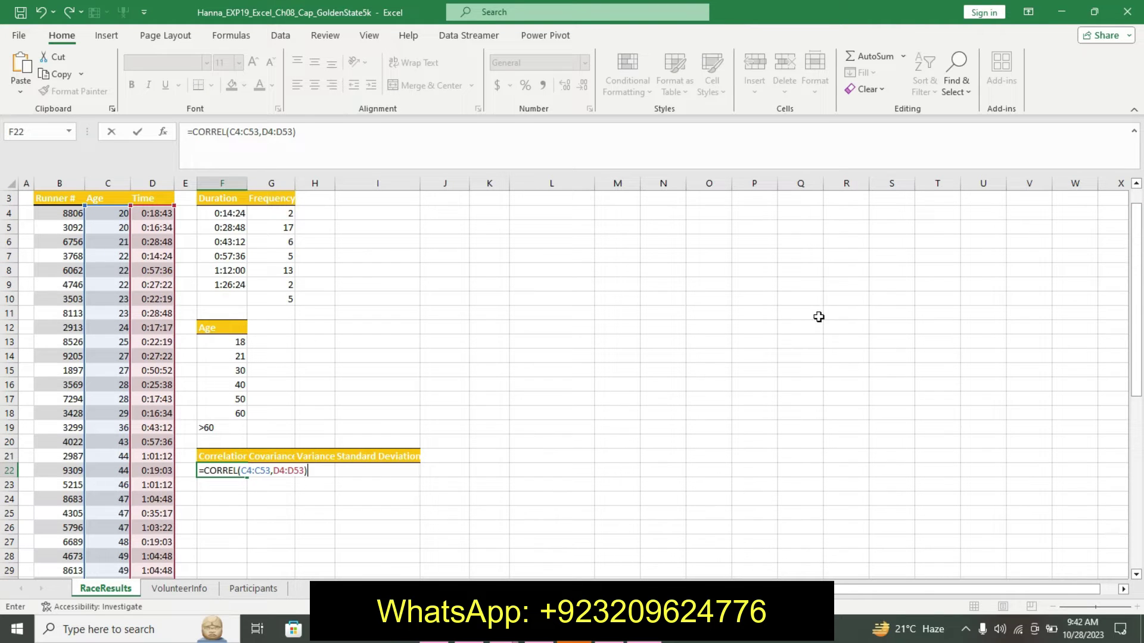
key("Return")
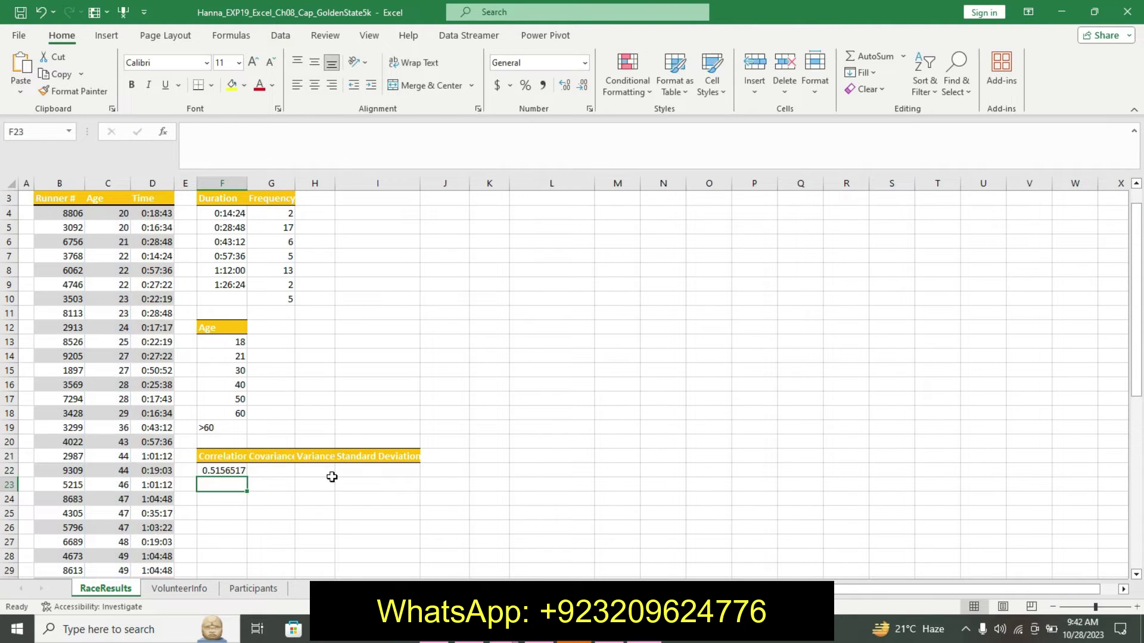
left_click(234, 470)
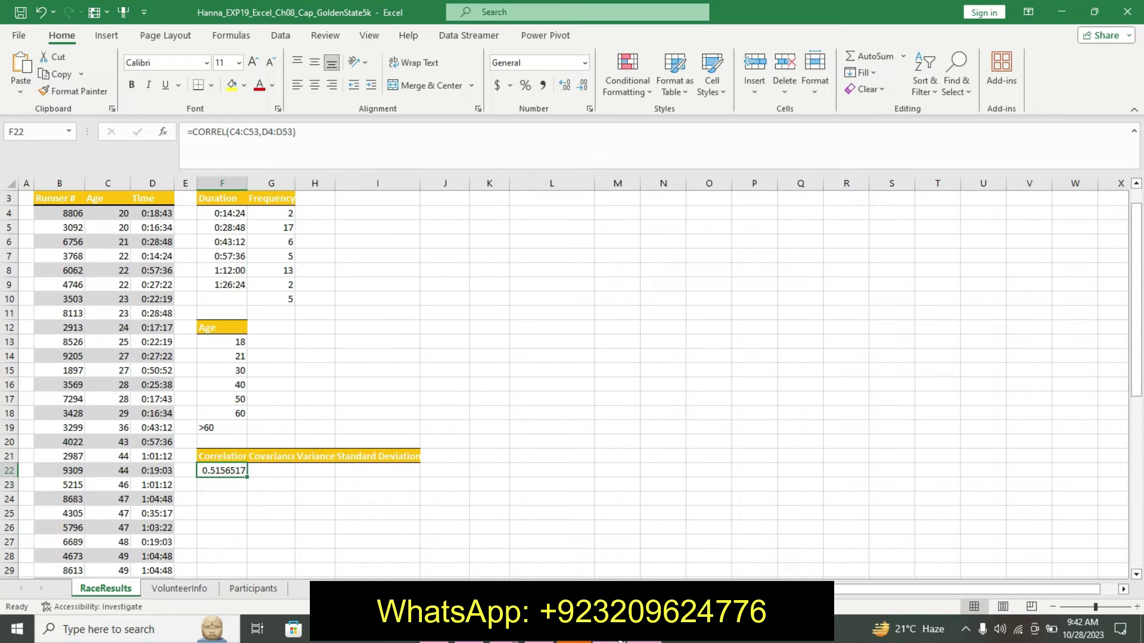
key("alt+Tab")
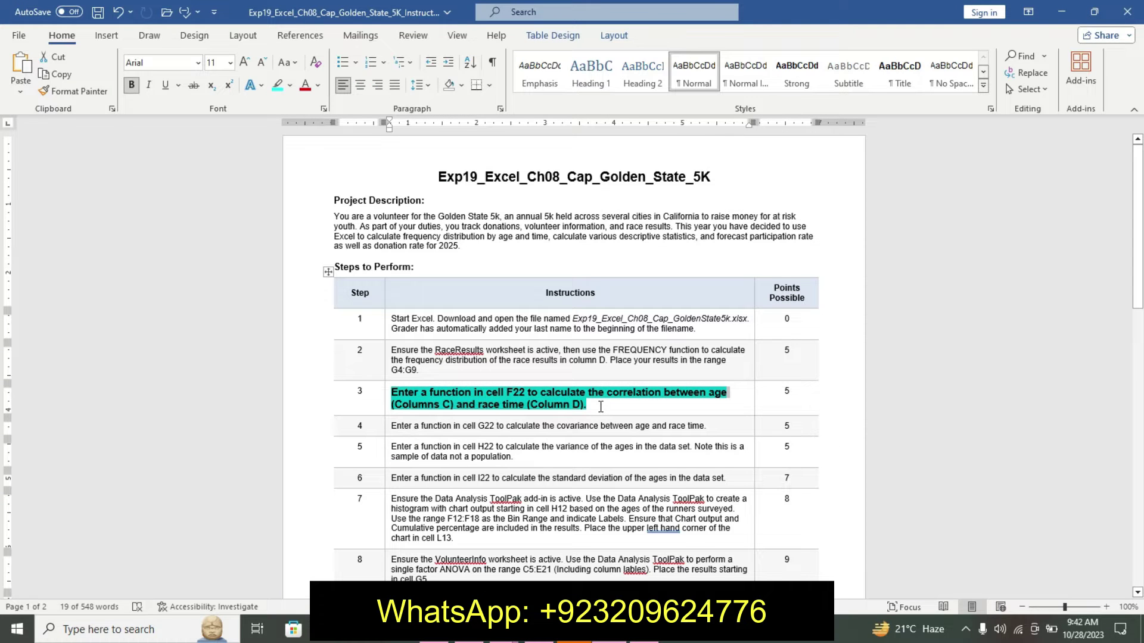
Step: Revert Step 3's formatting and make the Step 4 covariance instruction 14 pt bold, cyan-highlighted
key("ctrl+z")
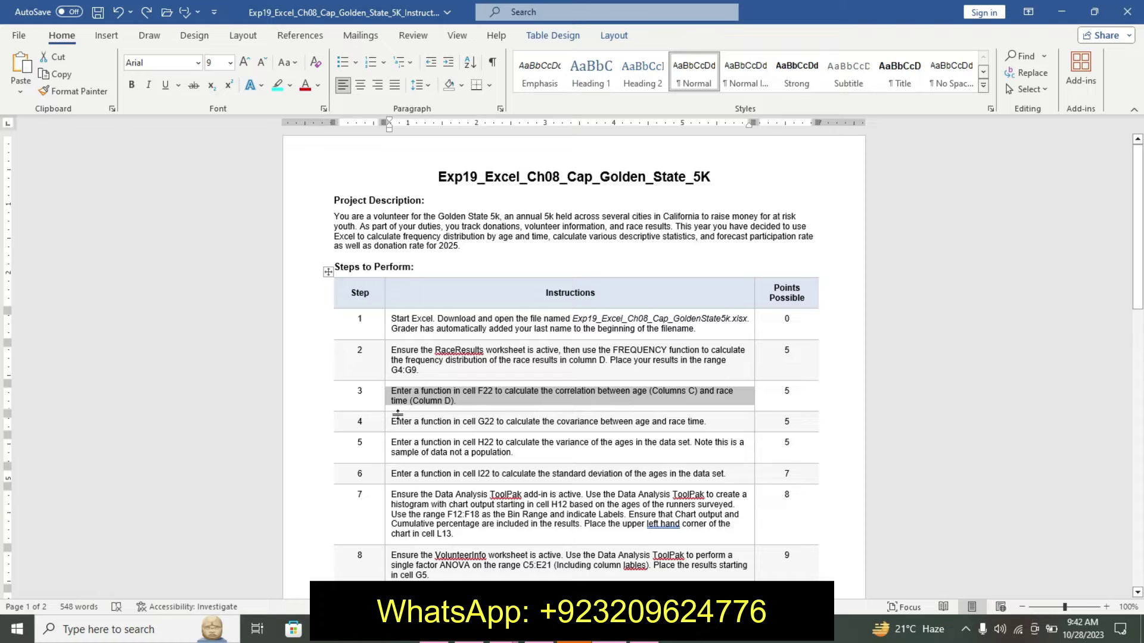
left_click(386, 426)
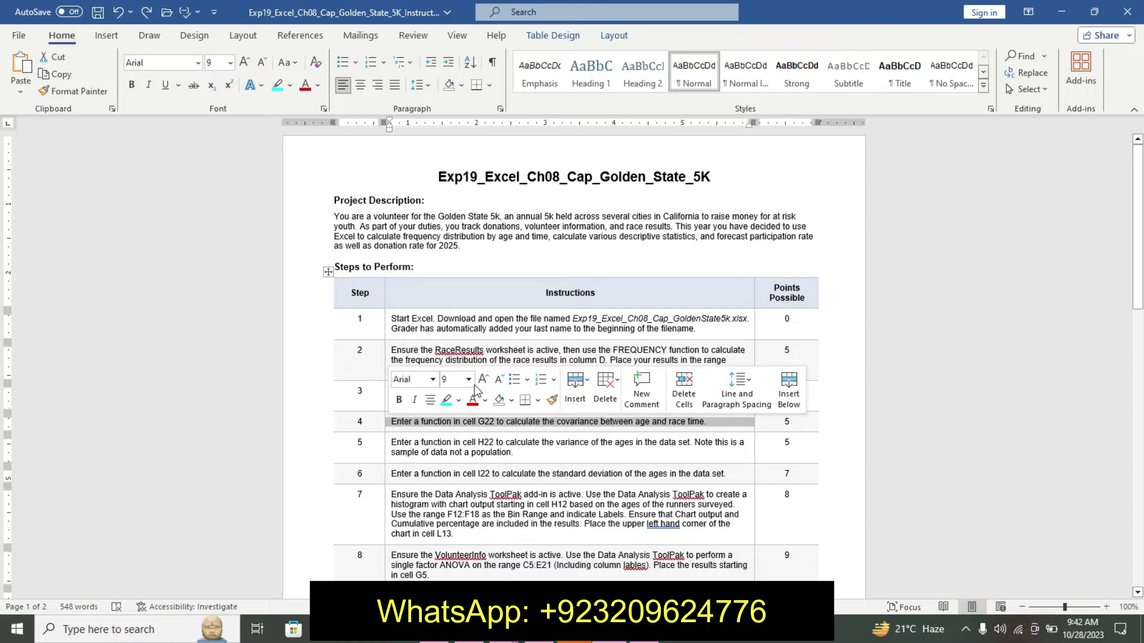
left_click(468, 380)
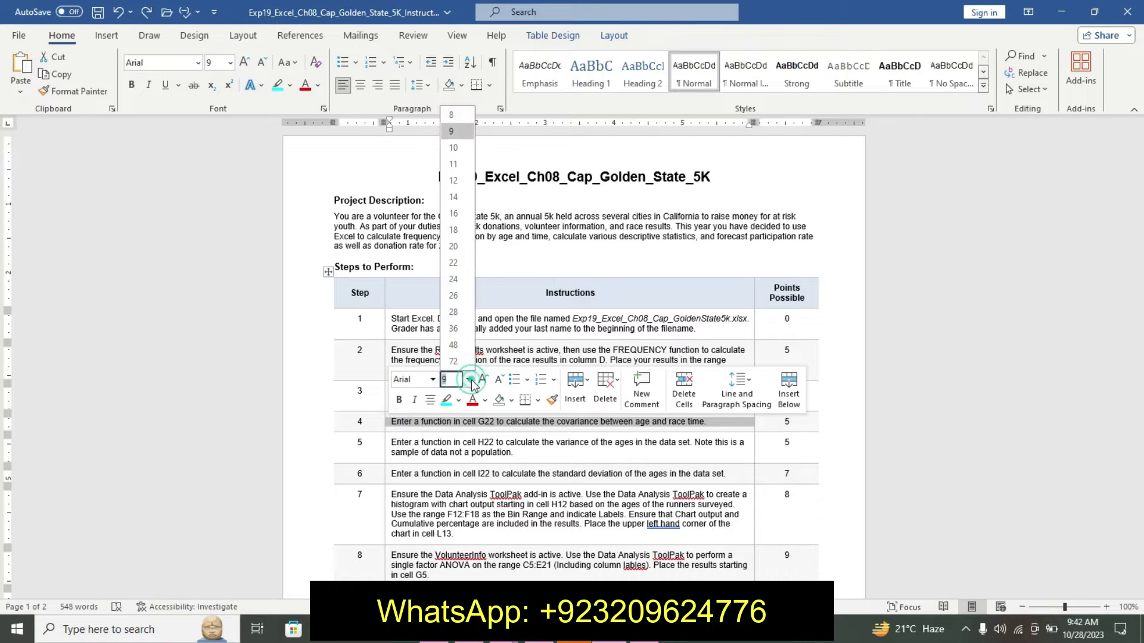
left_click(453, 197)
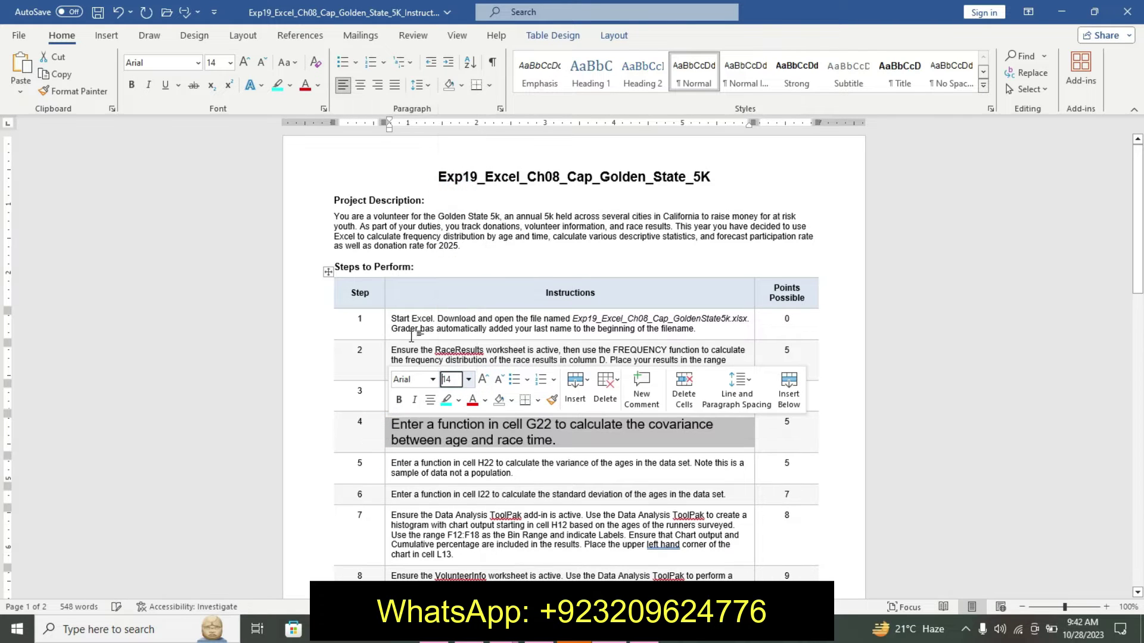
left_click(399, 400)
left_click(445, 399)
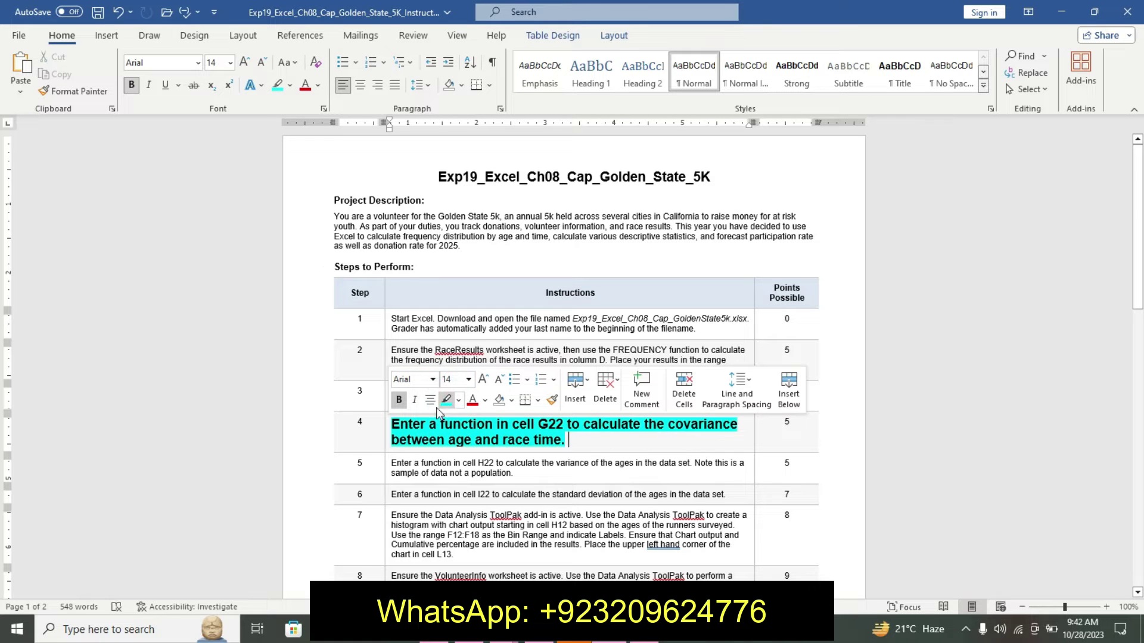
left_click(388, 438)
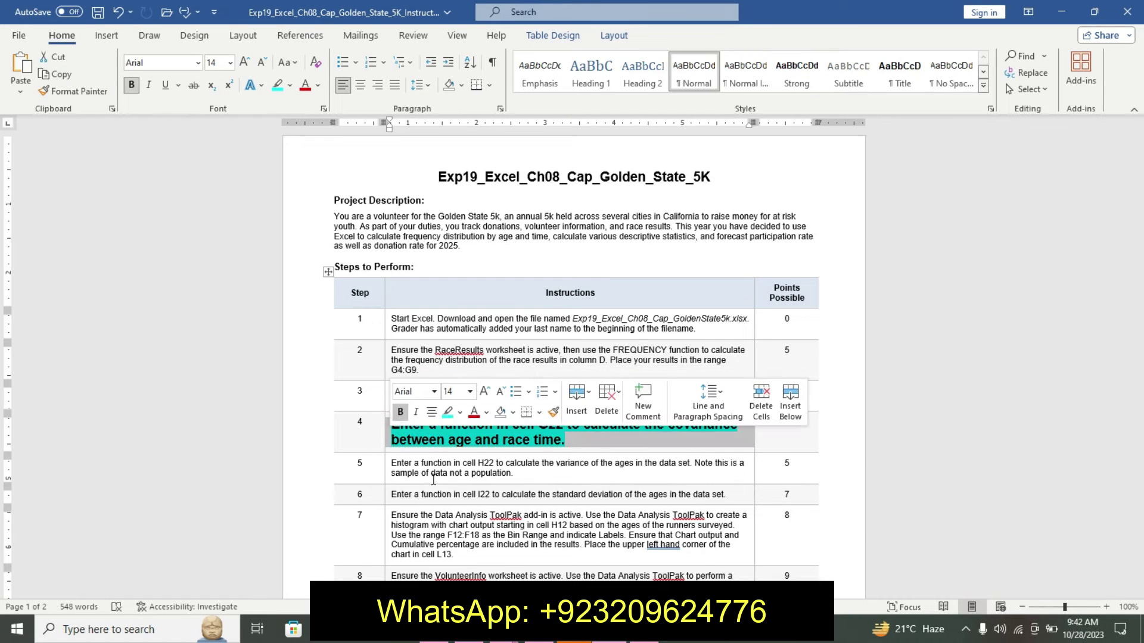
left_click_drag(388, 424, 614, 438)
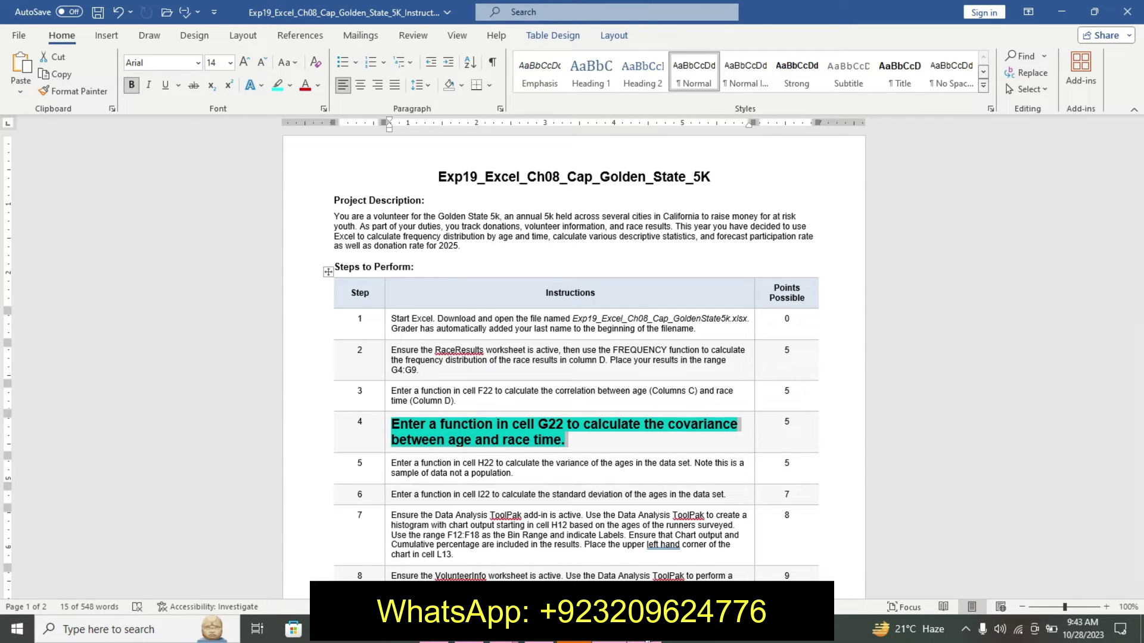
key("alt+Tab")
left_click(278, 466)
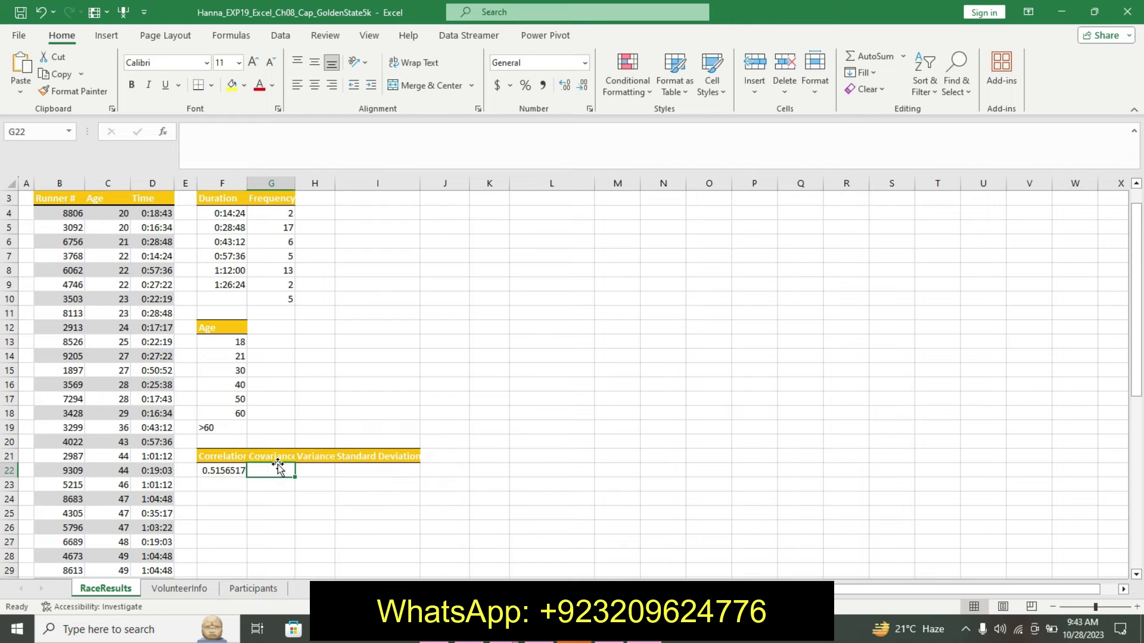
Step: Enter =COVARIANCE.S(C4:C53,D4:D53) in G22 to get the age vs. race time covariance
type("=cov")
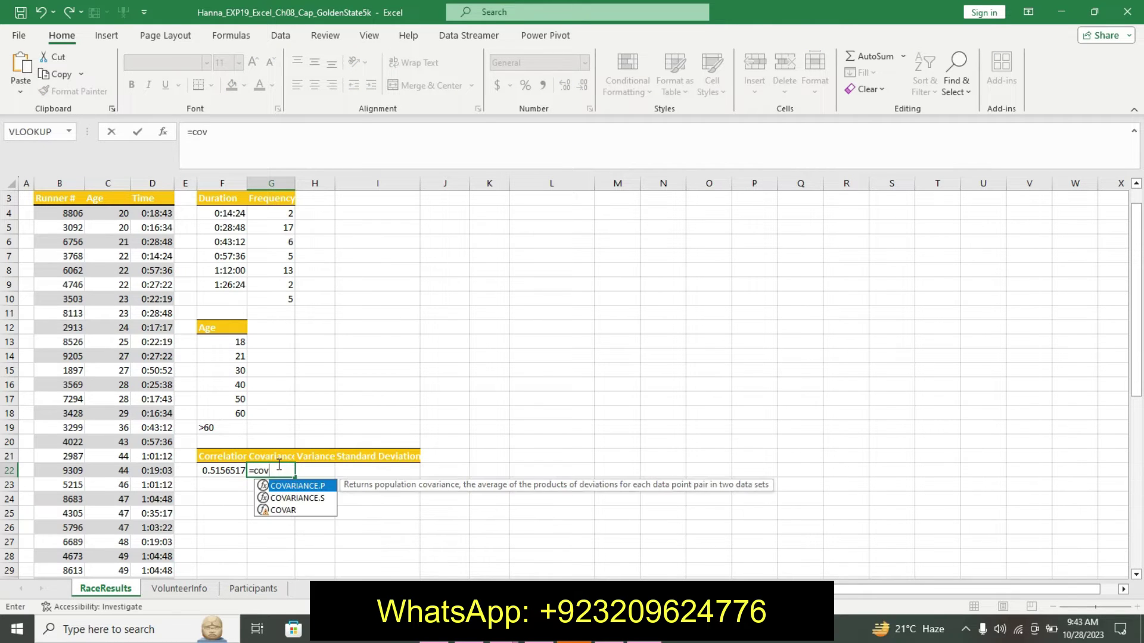
double_click(296, 498)
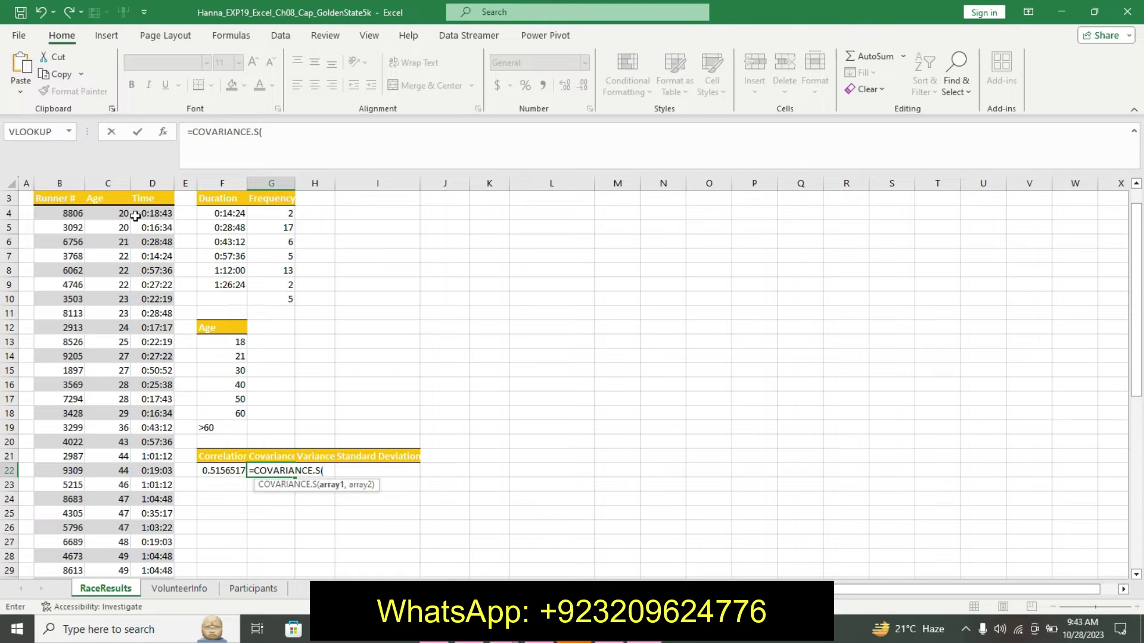
left_click_drag(122, 214, 89, 626)
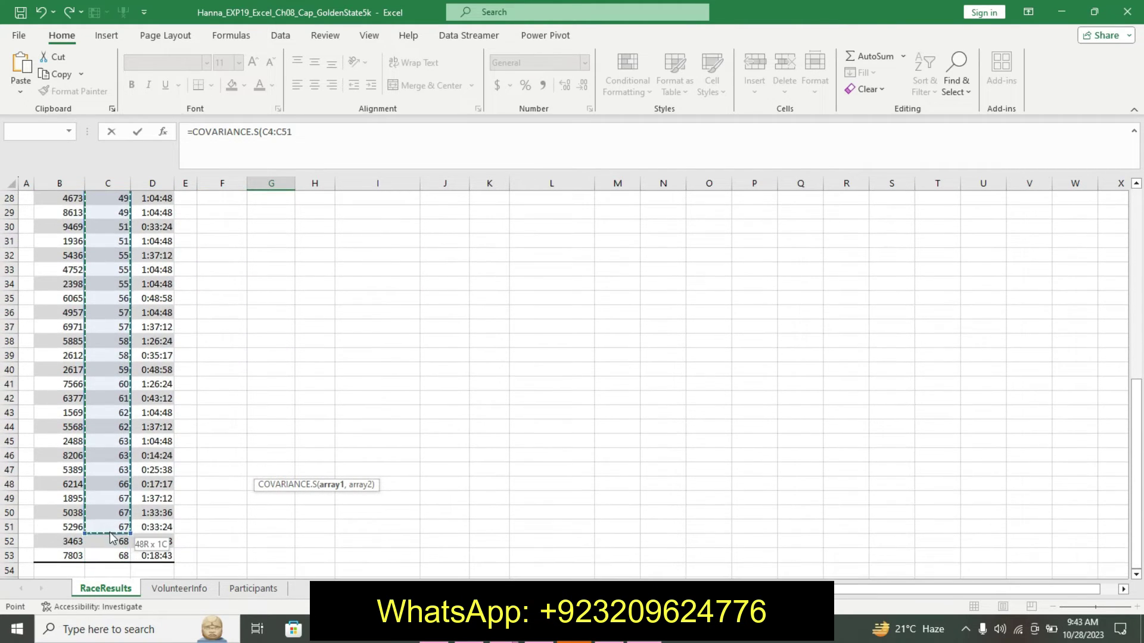
left_click_drag(89, 627, 120, 552)
type(",")
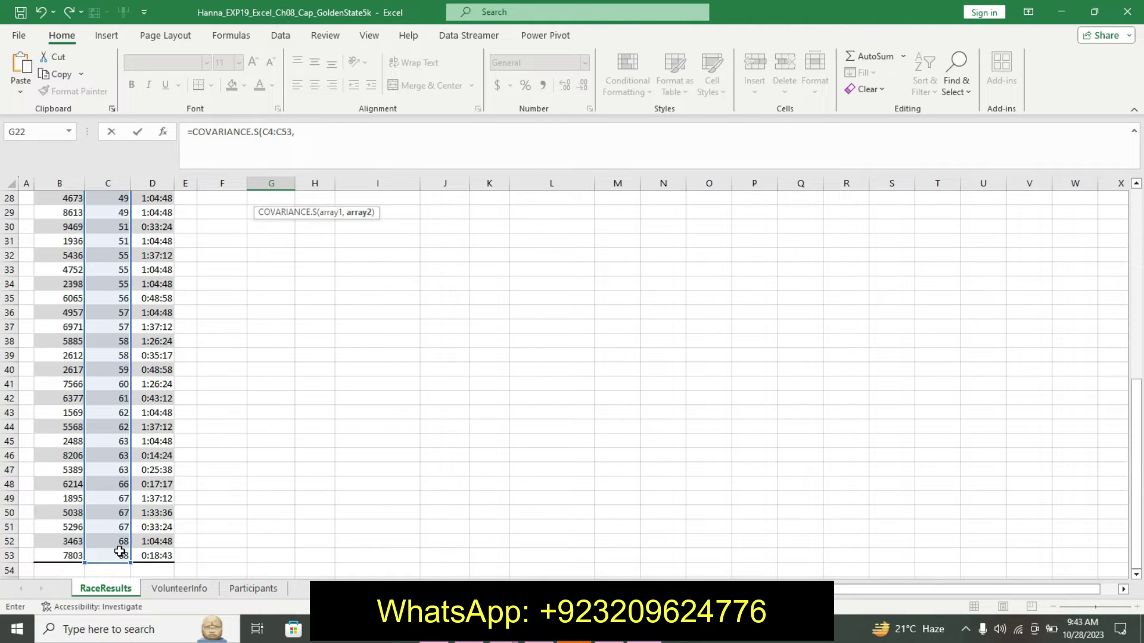
left_click_drag(1139, 412, 1139, 219)
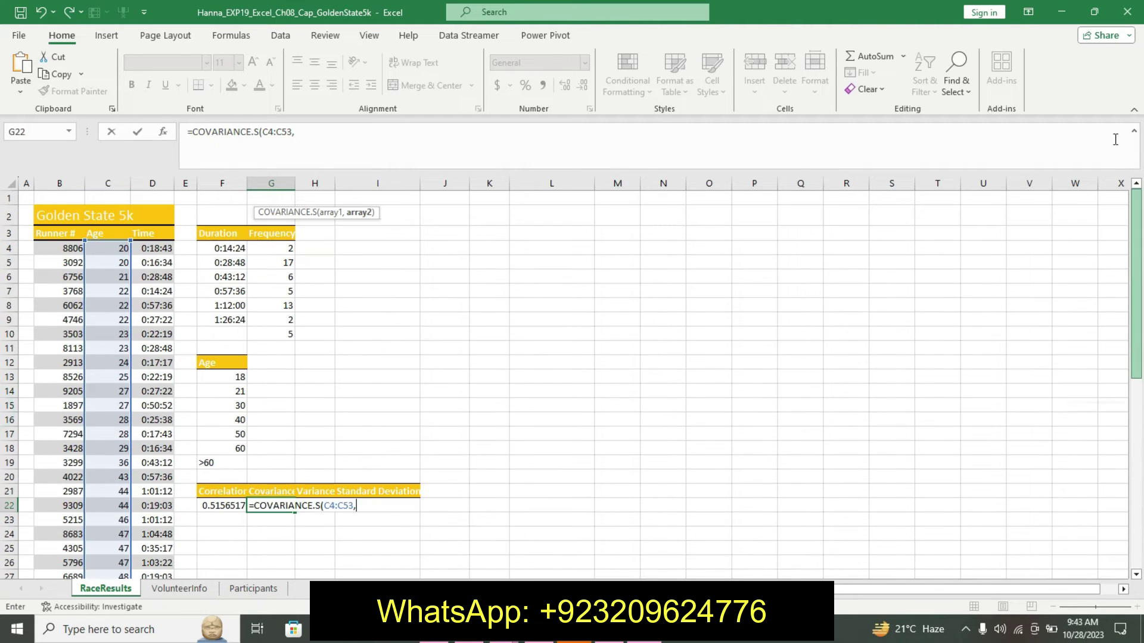
left_click_drag(154, 248, 154, 615)
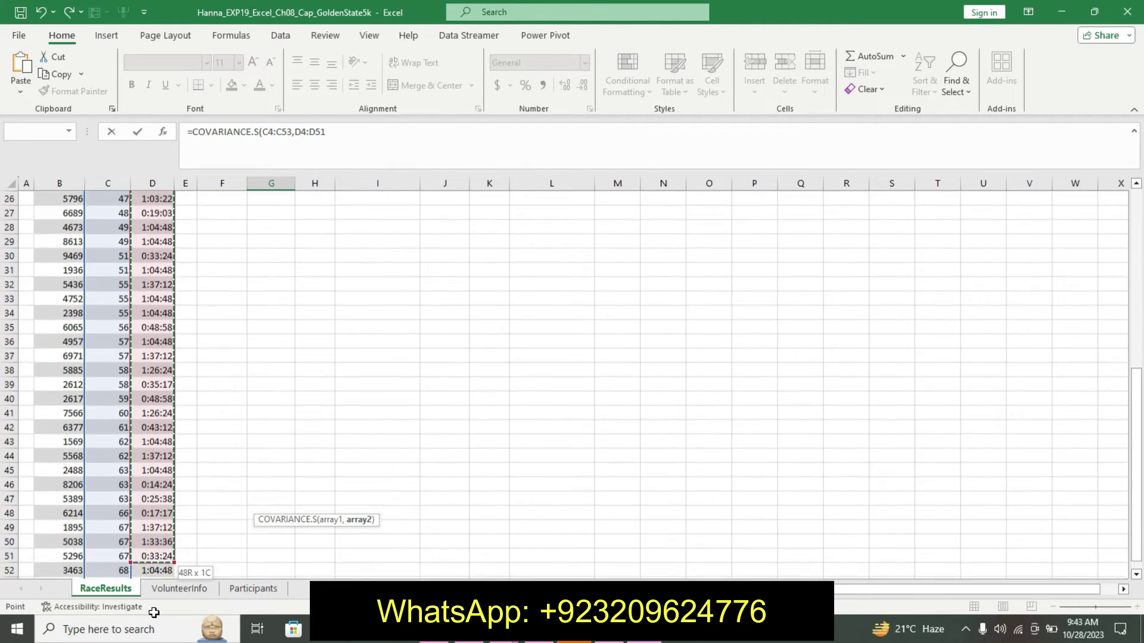
left_click_drag(154, 616, 152, 567)
type(")")
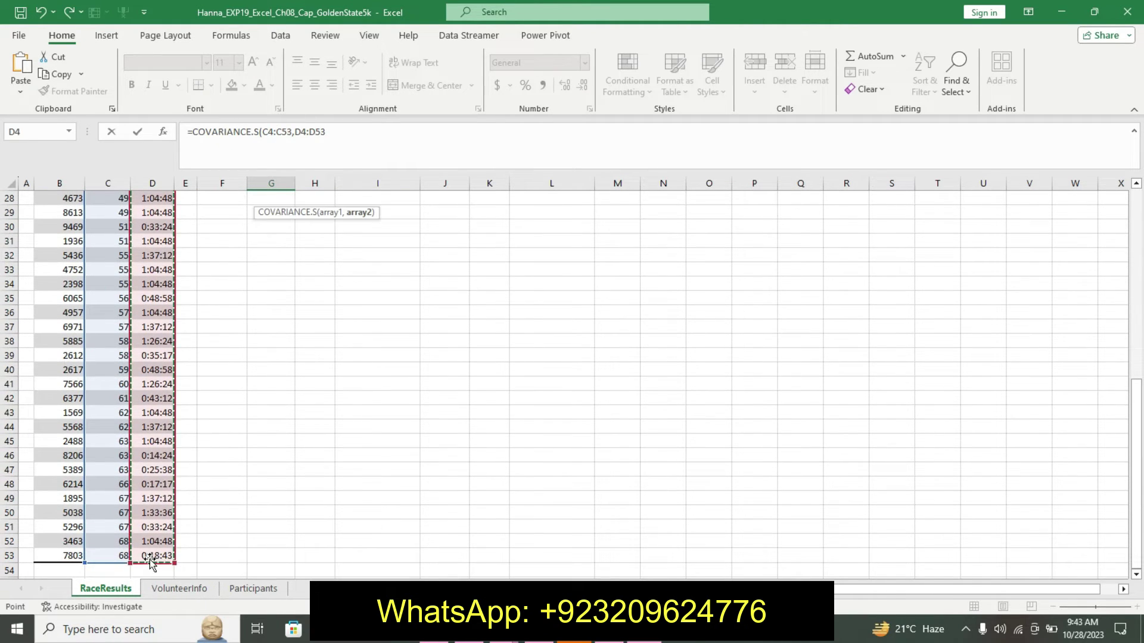
key("Return")
Step: Review the formulas in G22, G4 and F22, then return to the Word instructions
left_click_drag(1137, 411, 1136, 253)
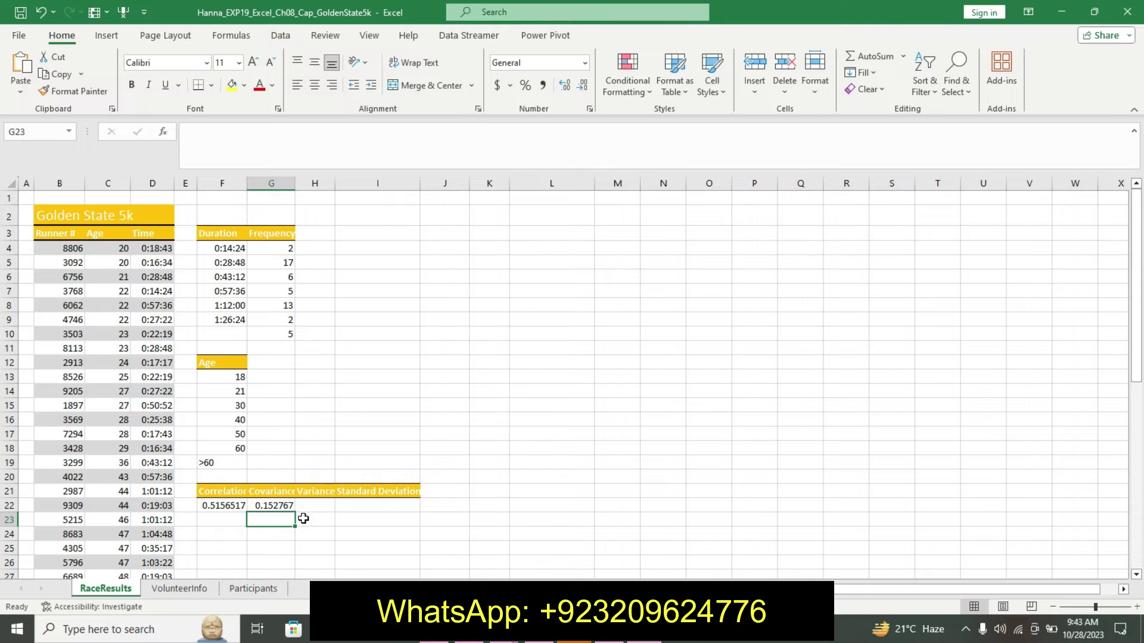
left_click(269, 506)
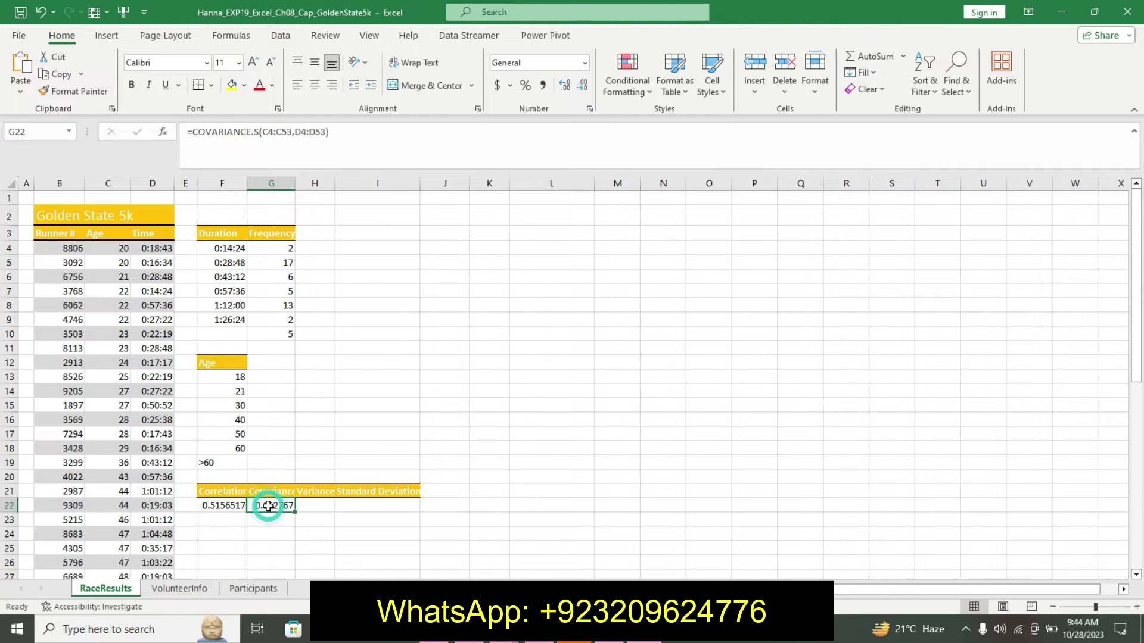
left_click(290, 250)
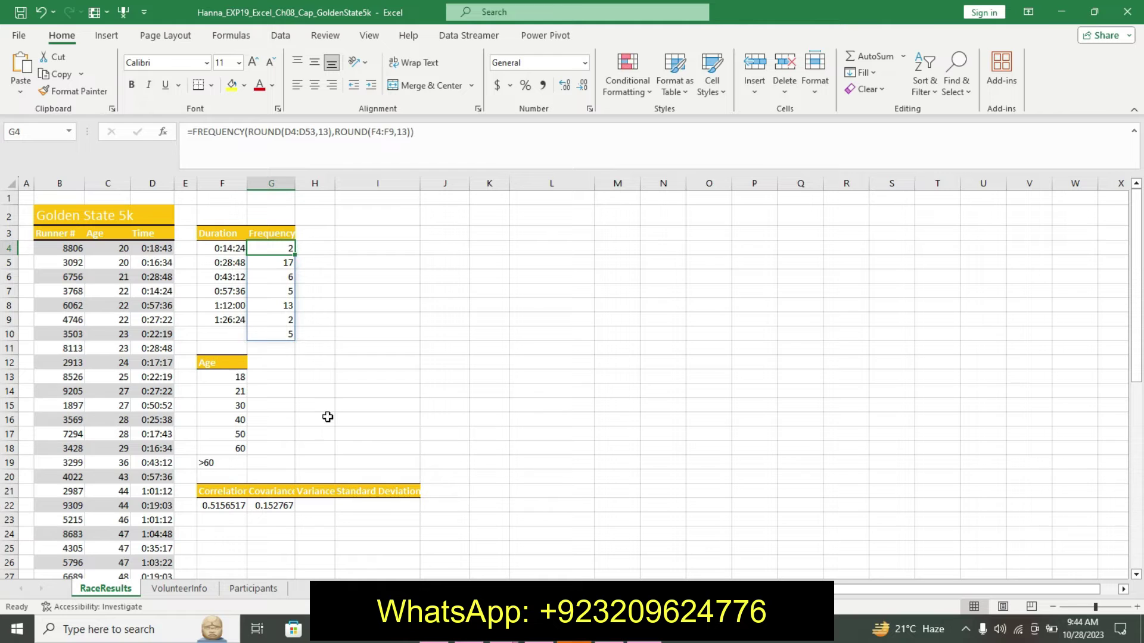
left_click(233, 507)
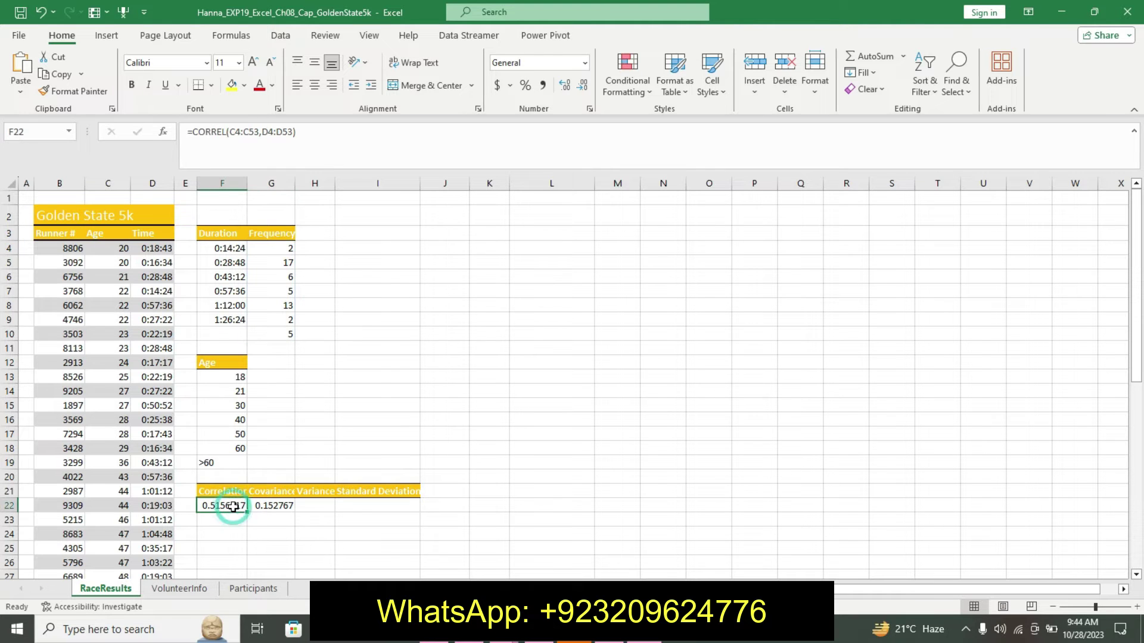
left_click(263, 505)
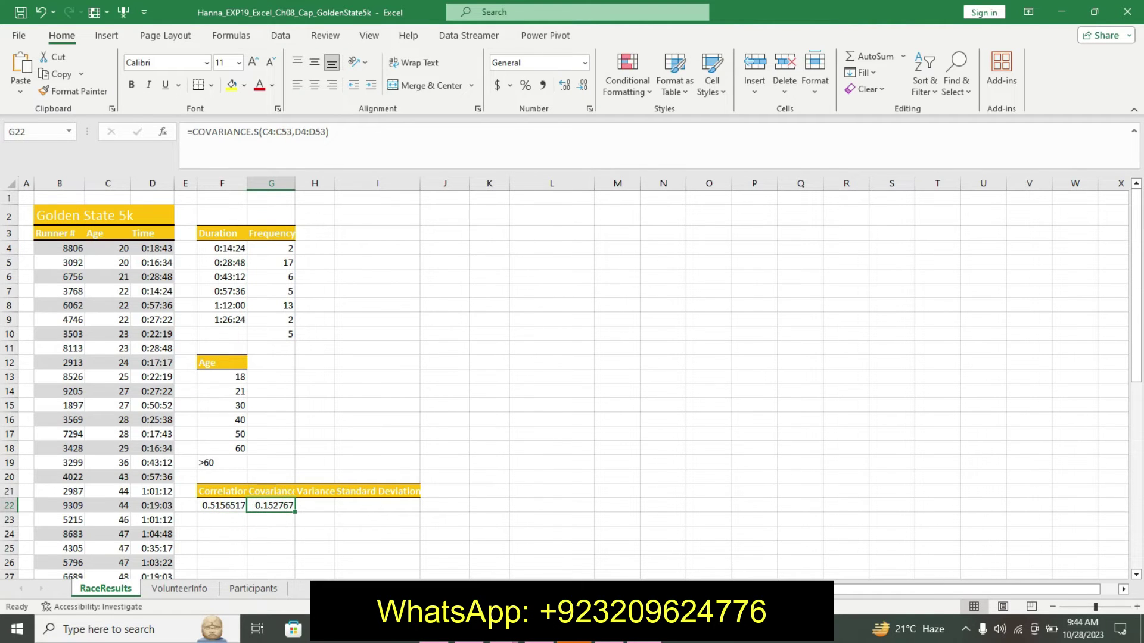
key("alt+Tab")
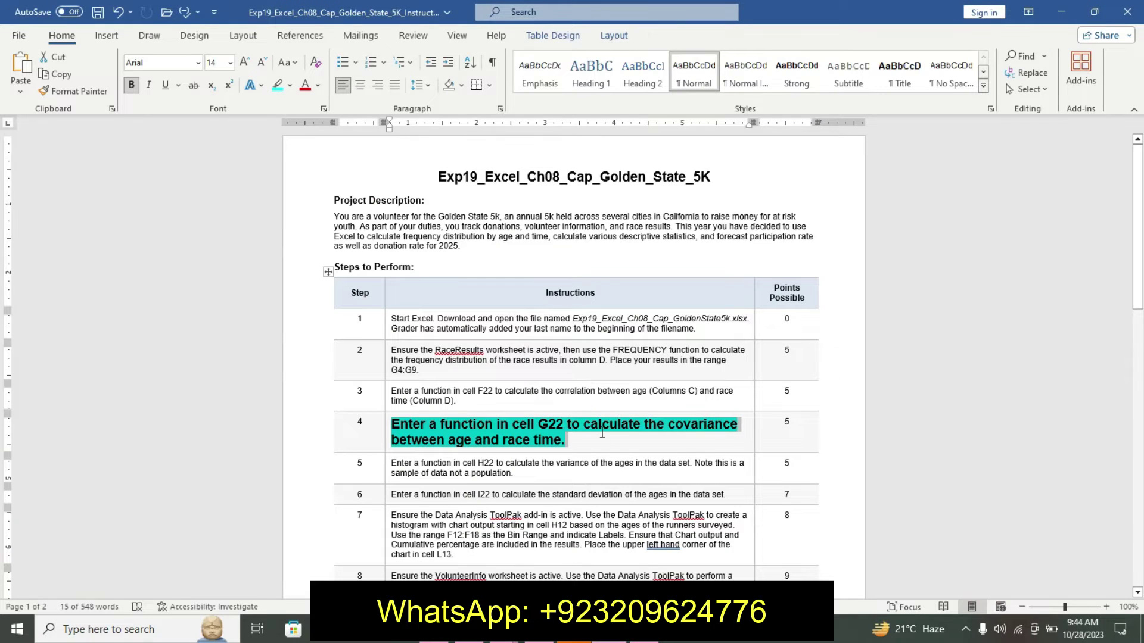
Step: Revert step 4's emphasis and make step 5's text 12-point, bold and turquoise-highlighted
key("ctrl+z")
key("ctrl+z")
key("ctrl+z")
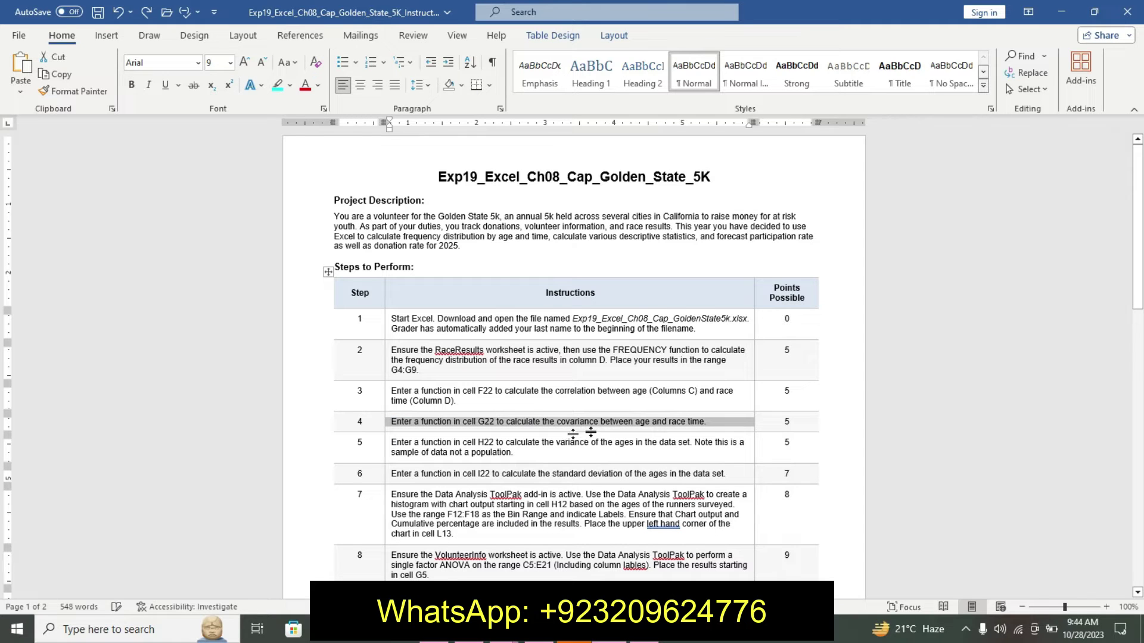
left_click(388, 451)
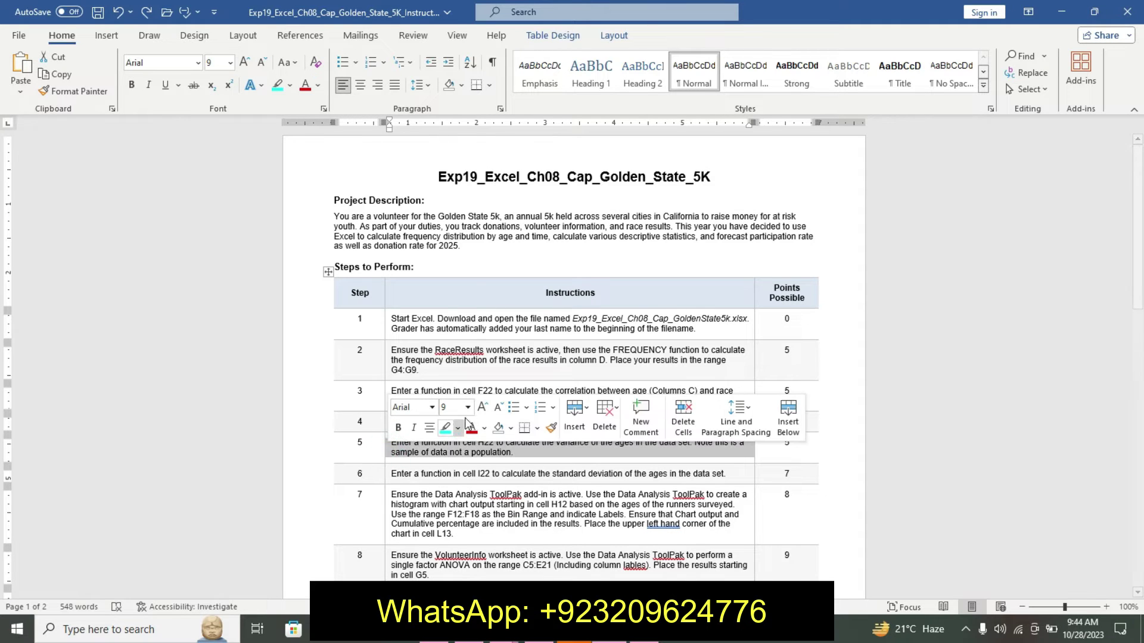
left_click(467, 407)
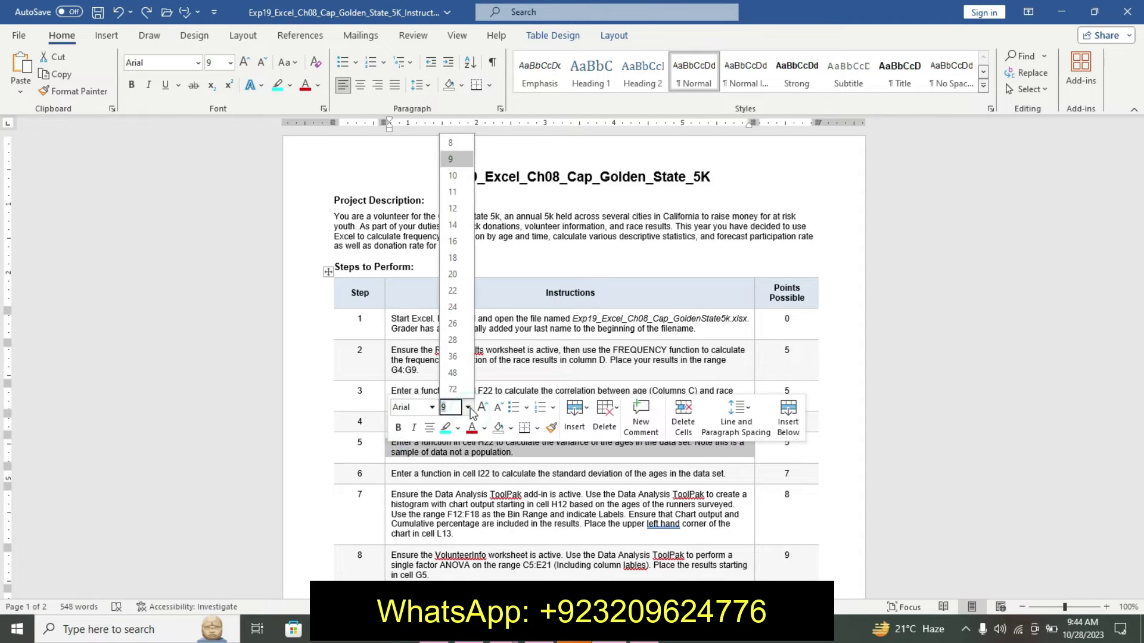
left_click(453, 209)
left_click(399, 428)
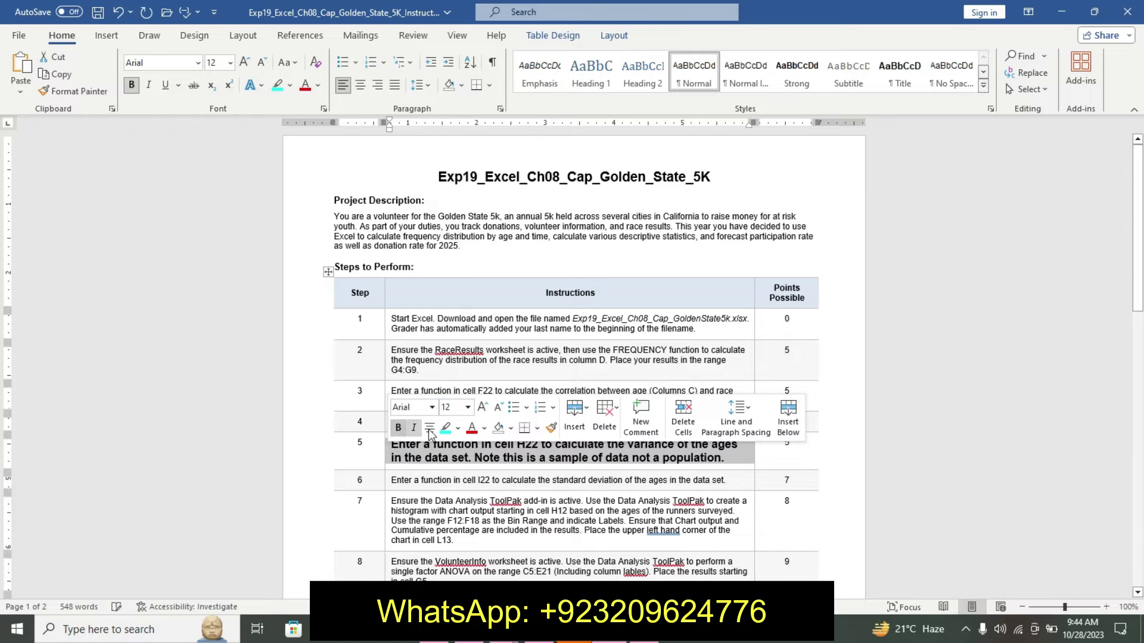
left_click(444, 428)
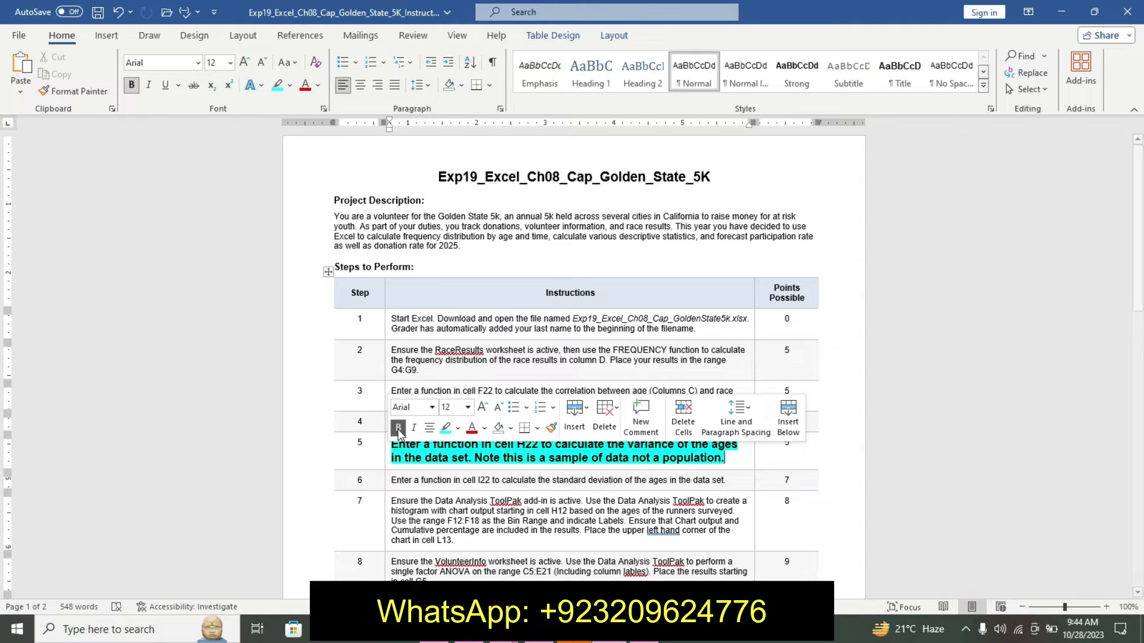
Step: Select the whole step 5 instruction and go back to the Golden State 5k workbook
left_click_drag(394, 442, 510, 468)
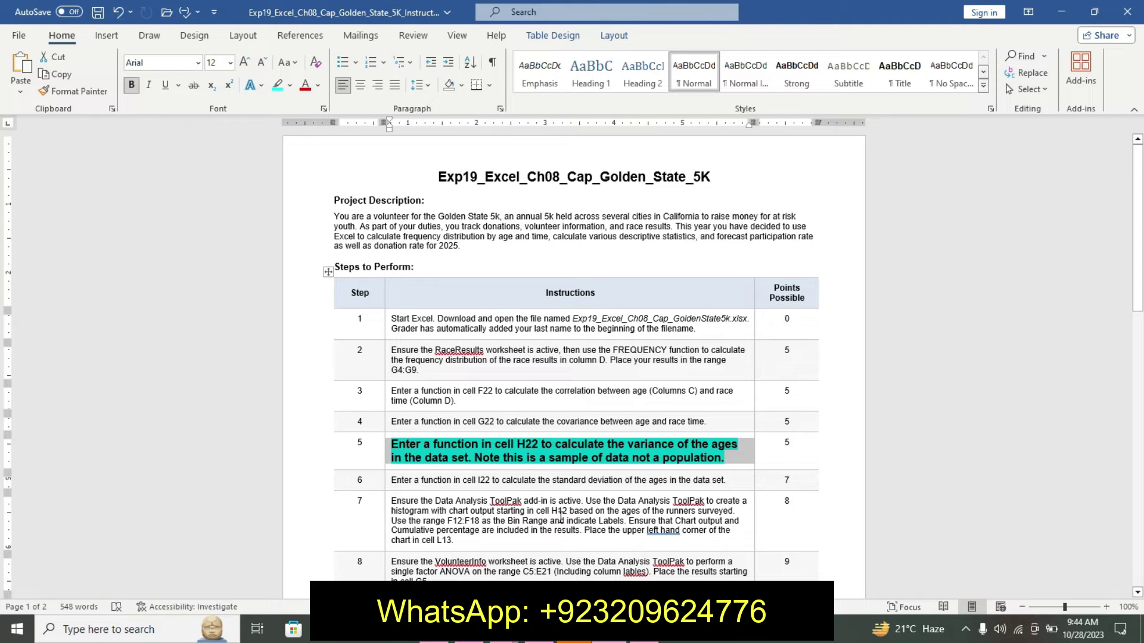
mouse_move(1137, 220)
left_mouse_down()
mouse_move(1124, 311)
mouse_move(1114, 272)
left_mouse_up()
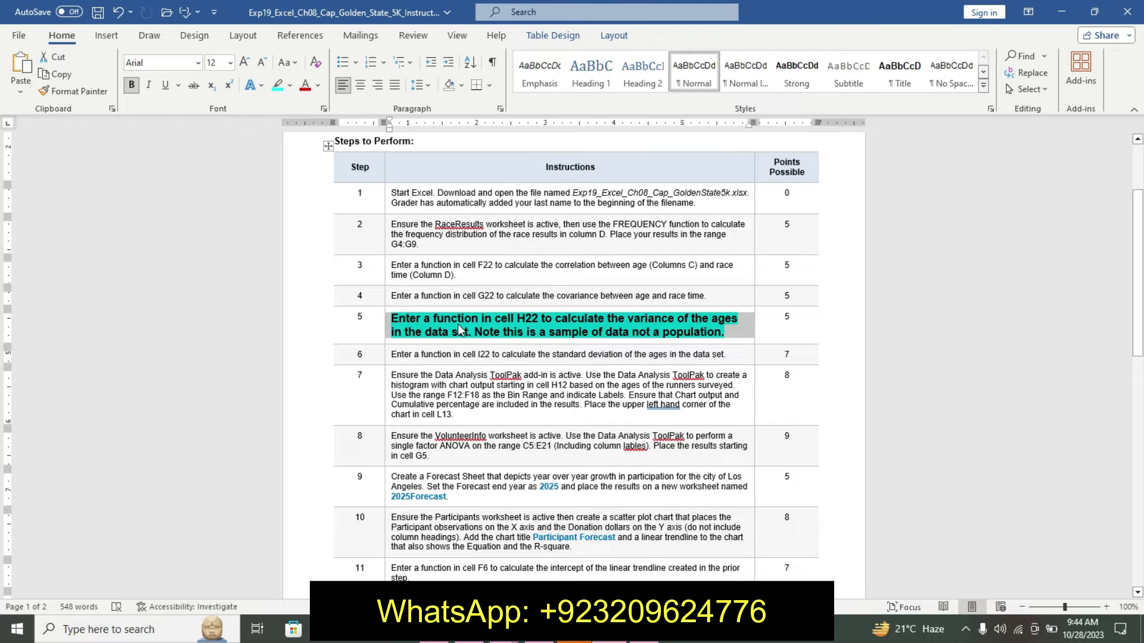
key("alt+Tab")
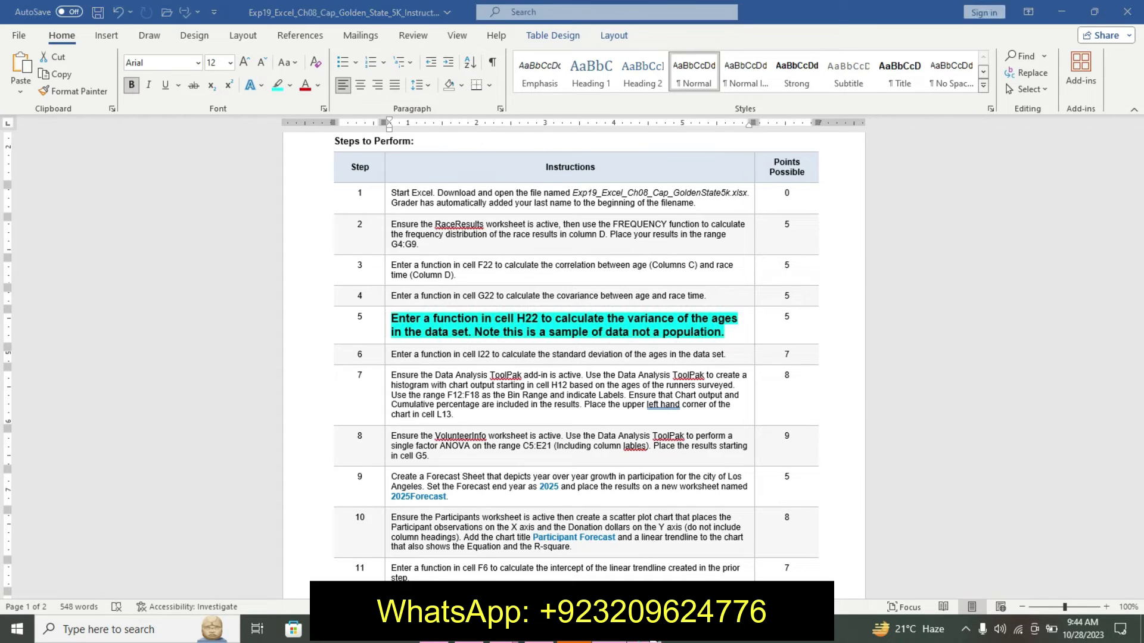
Step: Enter =VAR.S(C4:C53) in H22, returning 266.735, then go back to Word
left_click(310, 506)
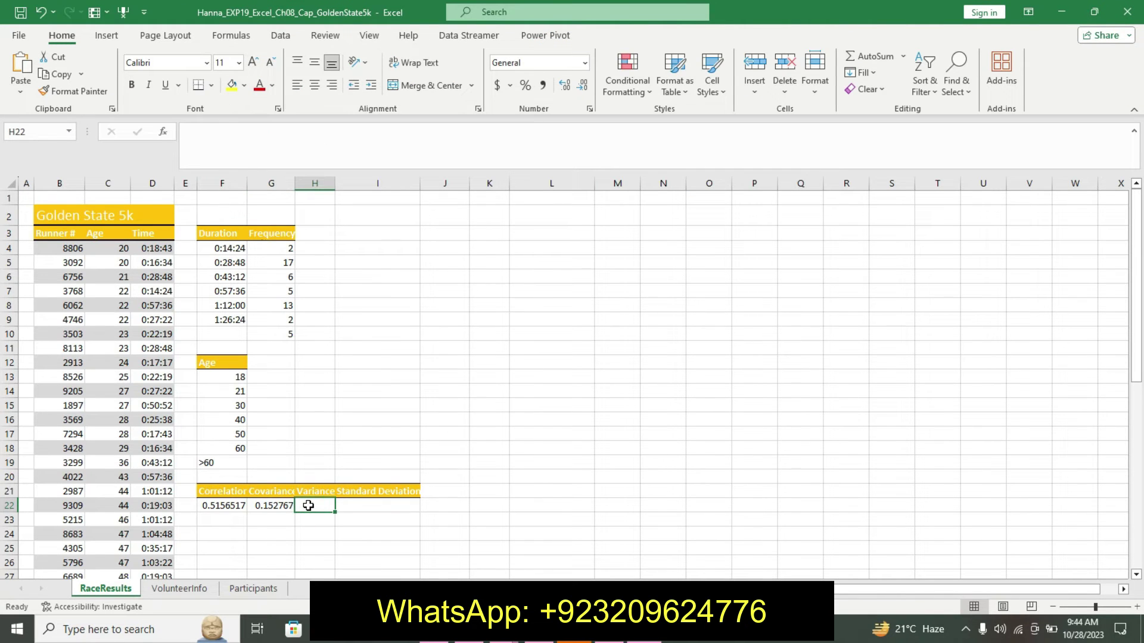
type("=var")
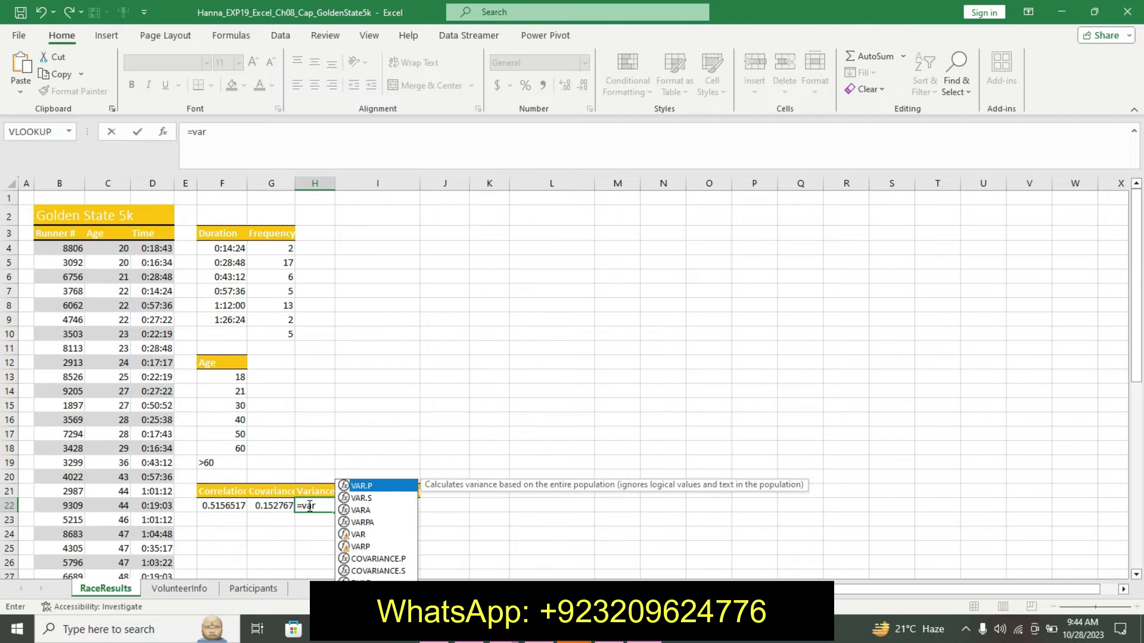
double_click(370, 499)
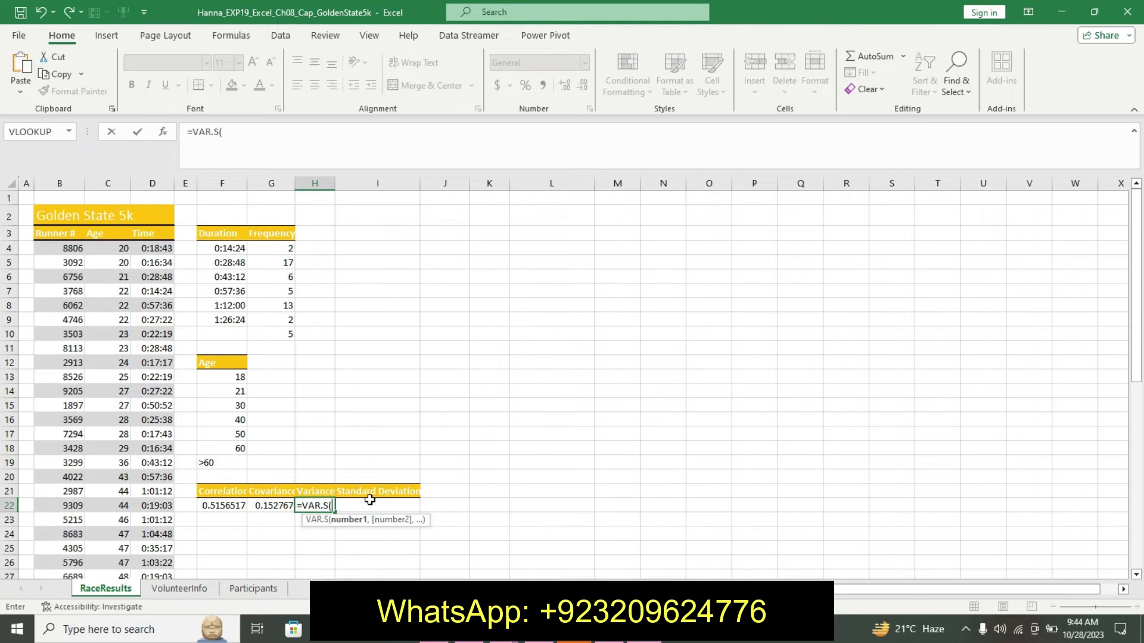
left_click(108, 246)
left_click_drag(108, 245, 148, 630)
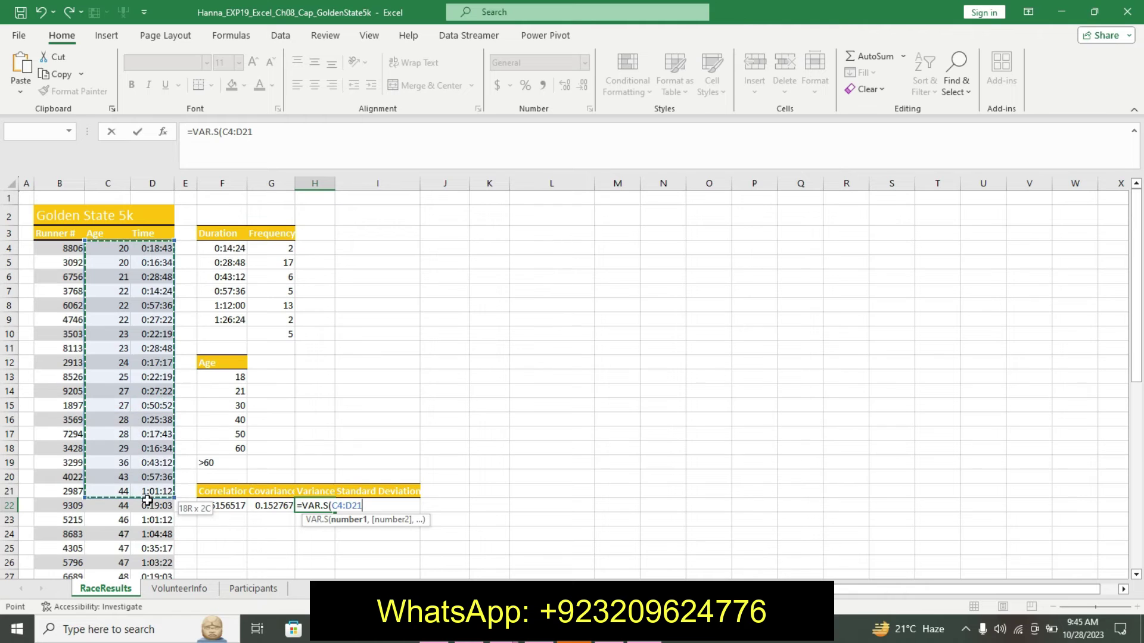
mouse_move(148, 630)
left_mouse_down()
mouse_move(109, 597)
mouse_move(100, 550)
left_mouse_up()
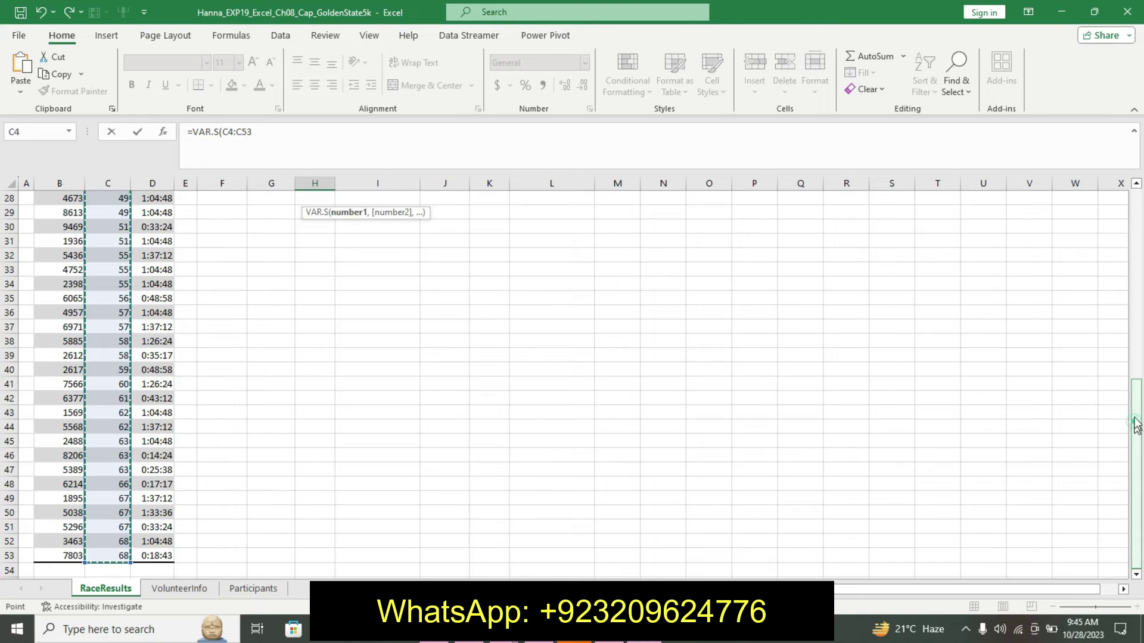
left_click_drag(1136, 424, 1126, 184)
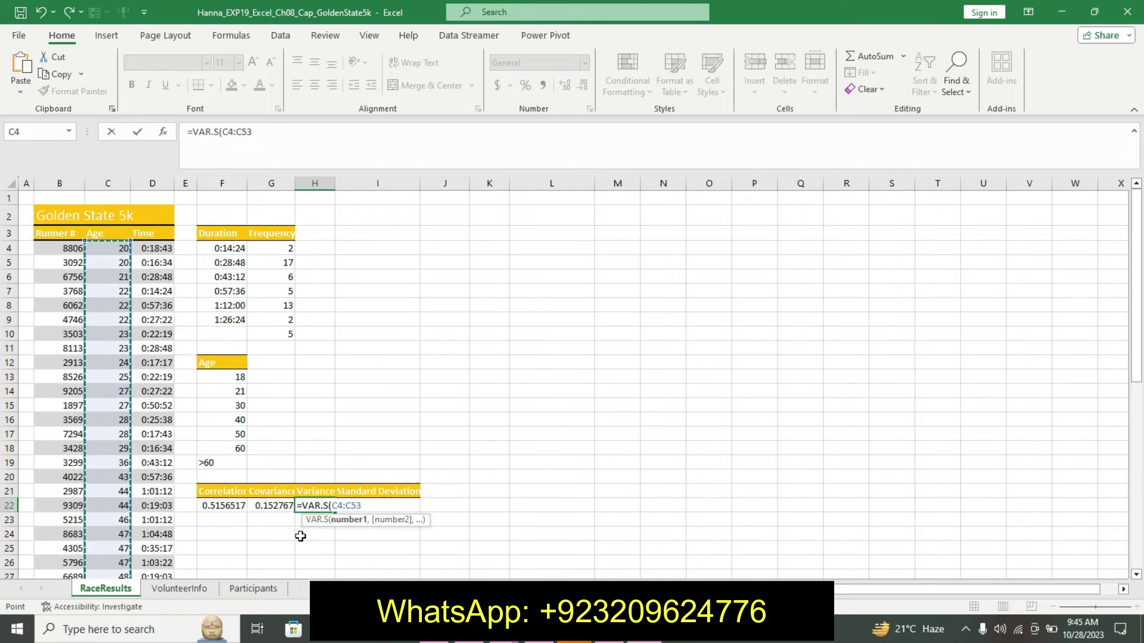
key("Return")
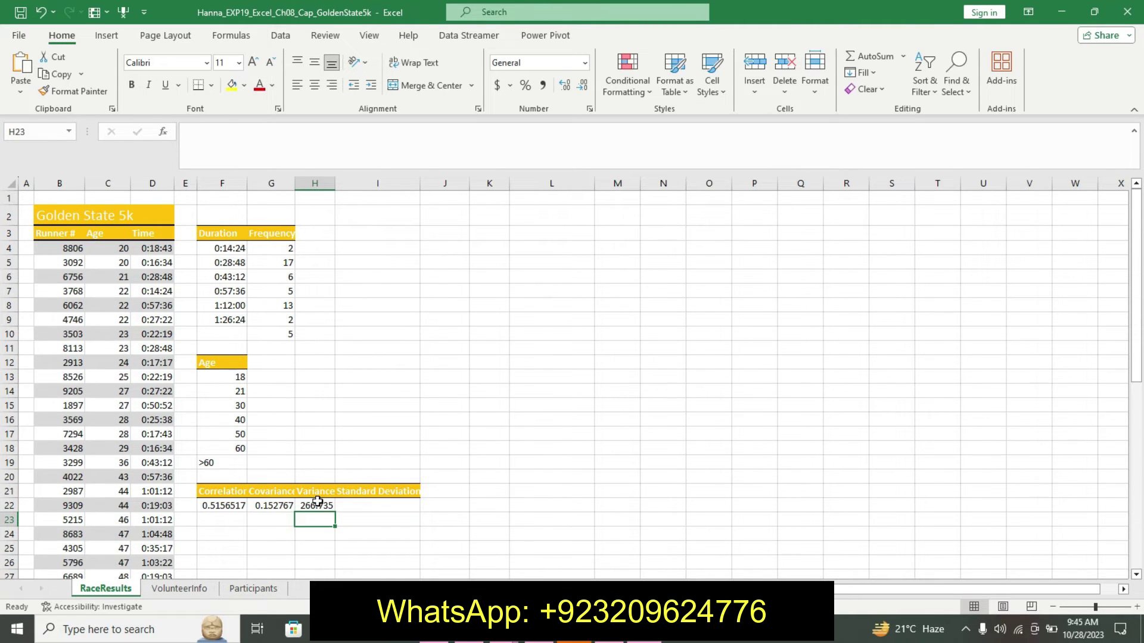
left_click(315, 505)
left_click(609, 632)
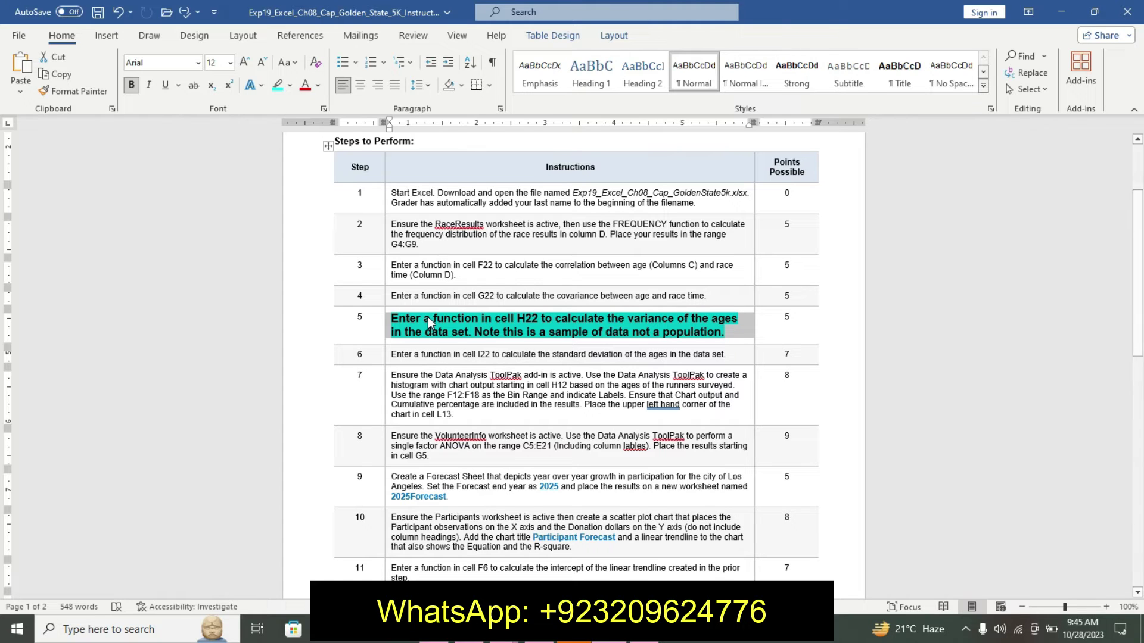
Step: Undo step 5's emphasis and make step 6's I22 task 14-point, bold, turquoise-highlighted
key("ctrl+z")
key("ctrl+z")
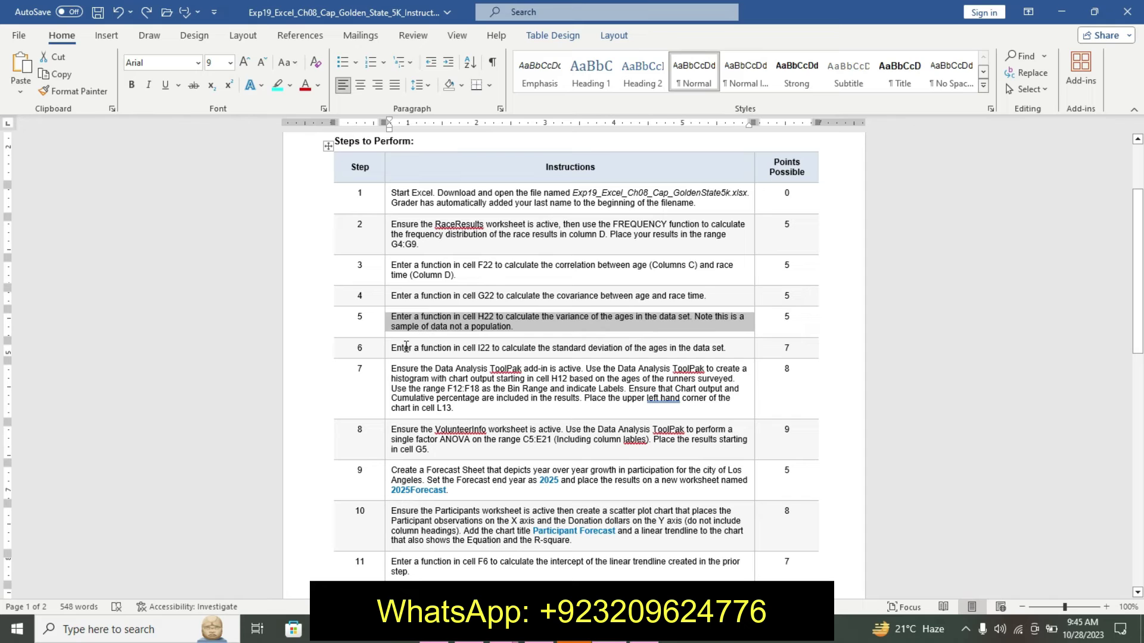
left_click(387, 350)
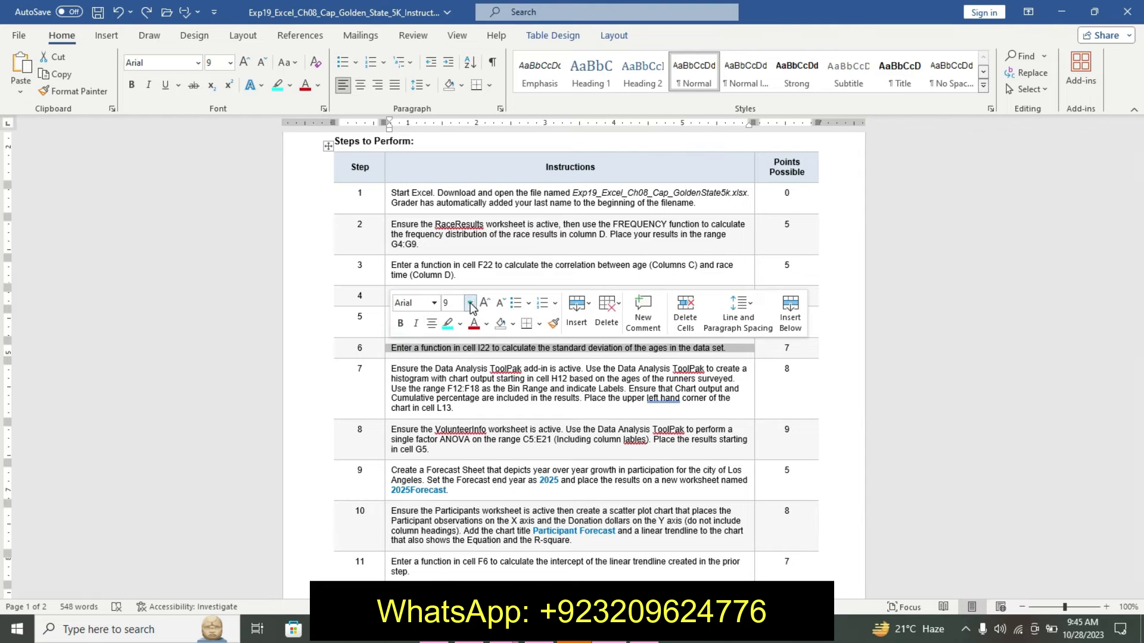
left_click(470, 303)
left_click(458, 404)
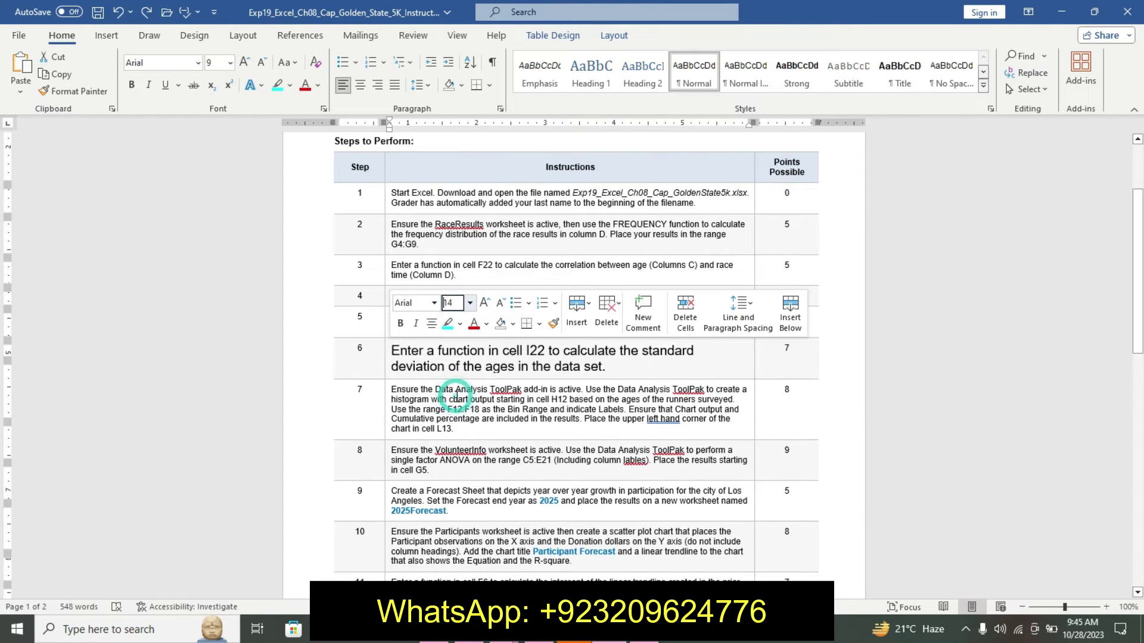
left_click(400, 323)
left_click(448, 323)
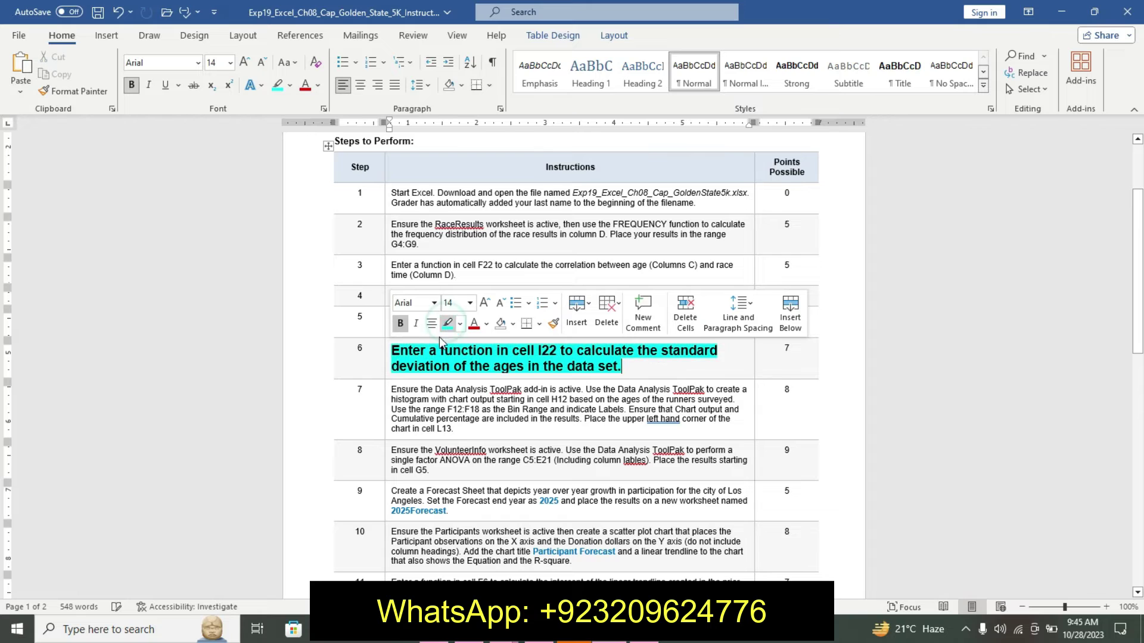
left_click(389, 349)
left_click_drag(549, 363, 634, 366)
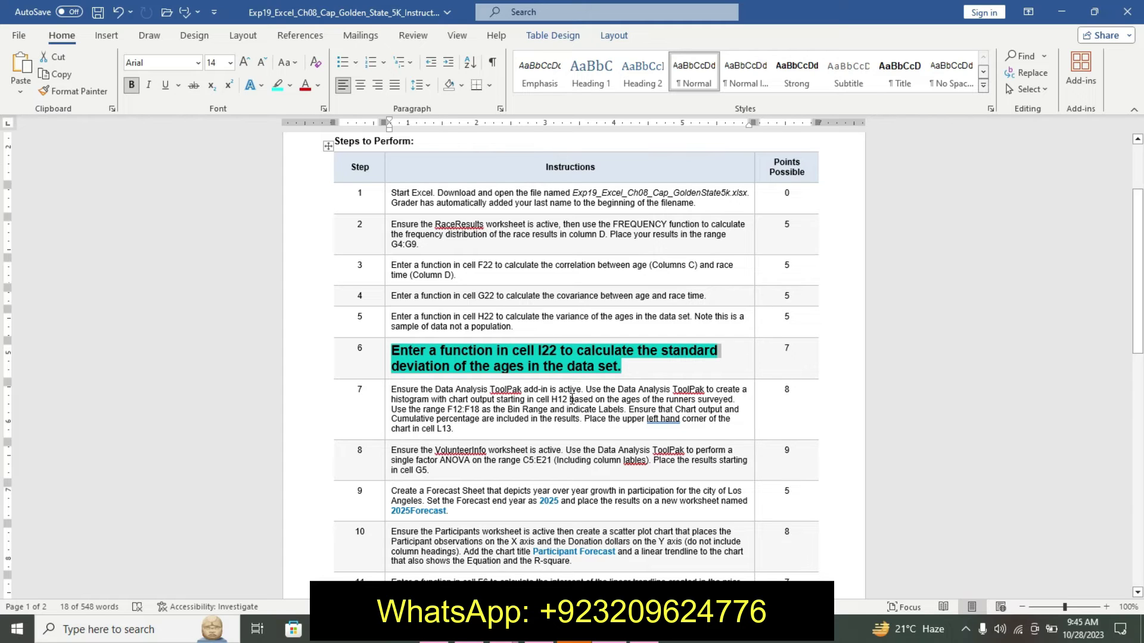
left_click(643, 630)
Step: Enter =STDEV.S(C4:C53) in I22, returning 16.33201439, then go back to Word
left_click(643, 554)
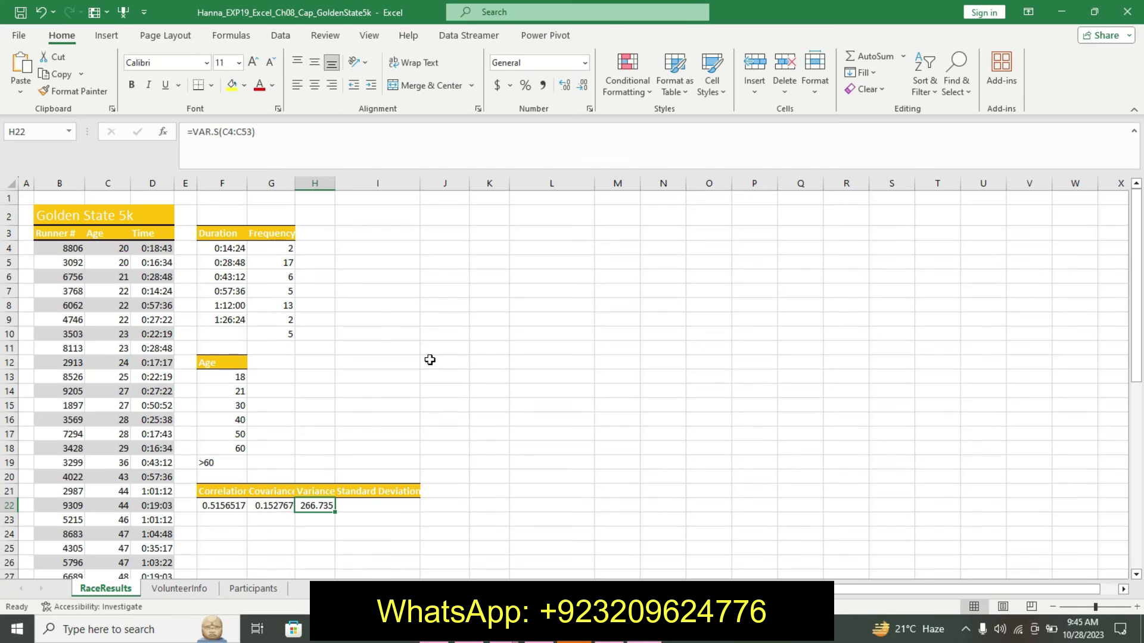
left_click(377, 505)
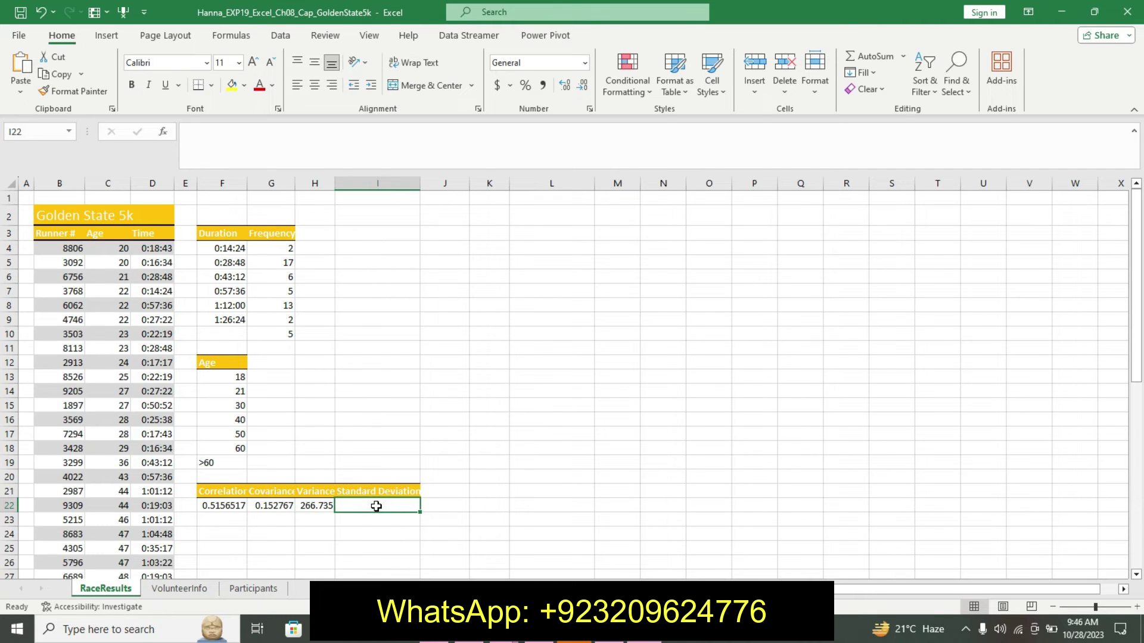
type("=")
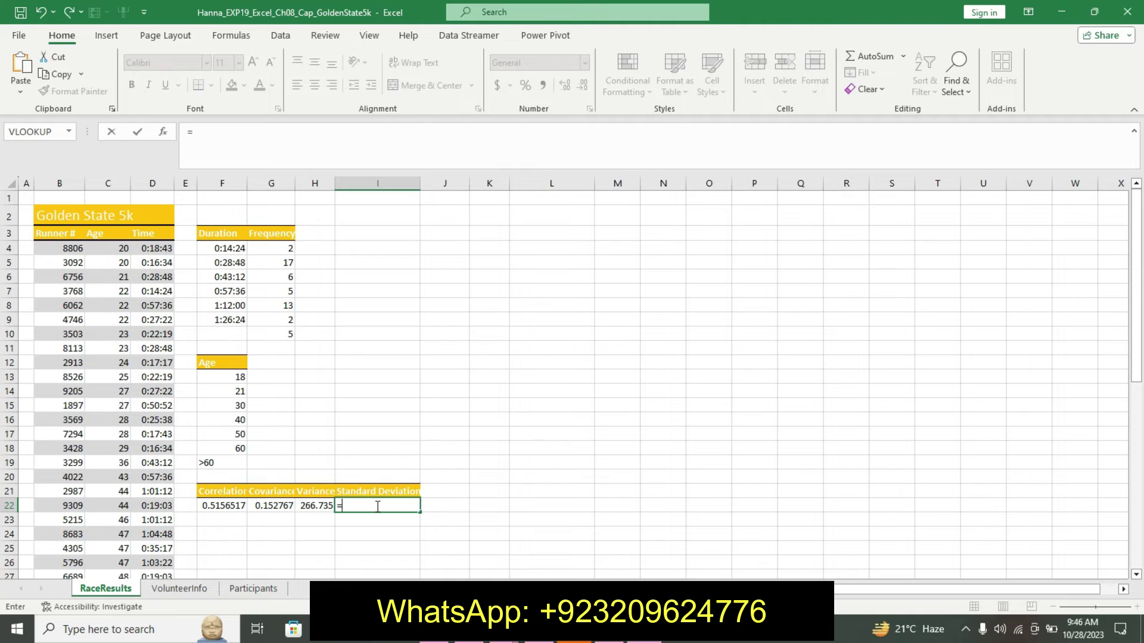
type("st")
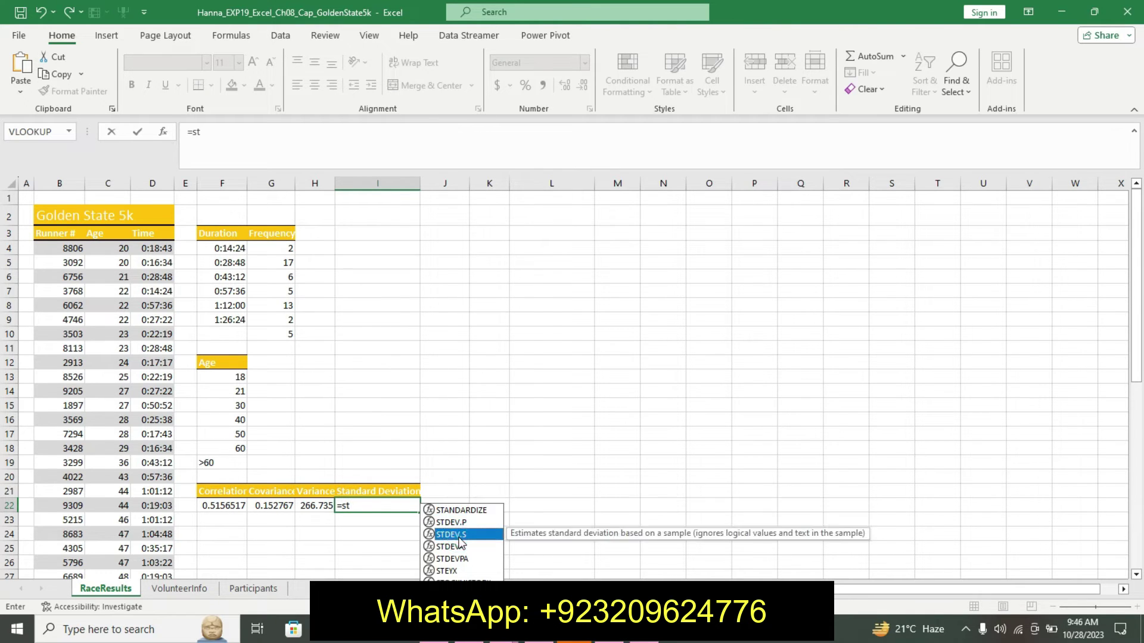
double_click(464, 534)
mouse_move(125, 254)
left_mouse_down()
mouse_move(88, 563)
mouse_move(107, 526)
left_mouse_up()
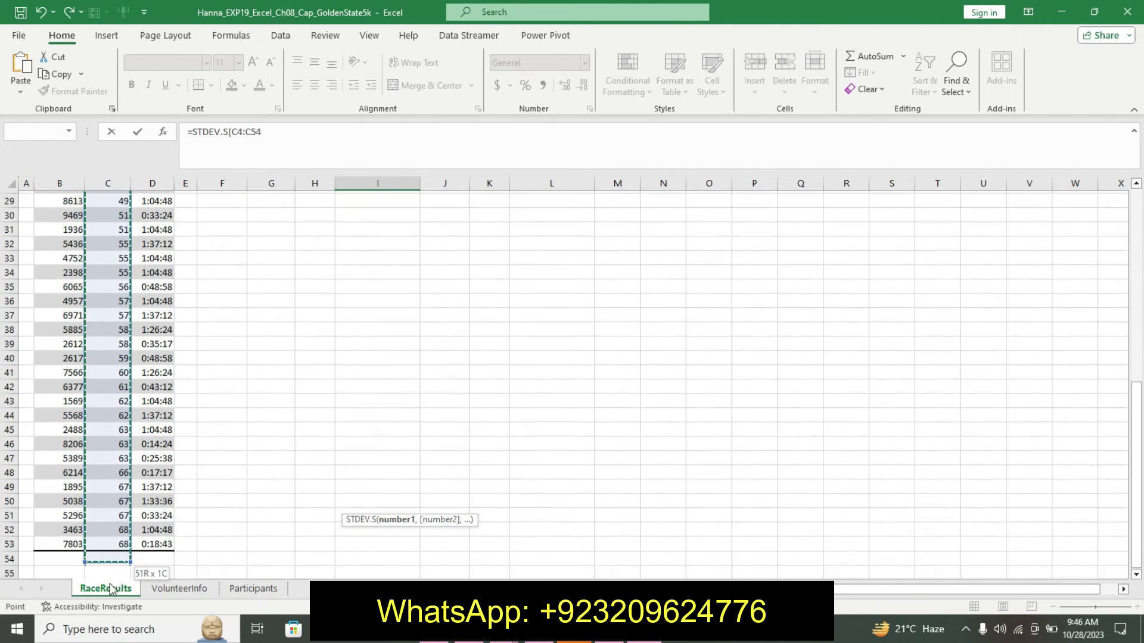
key("Return")
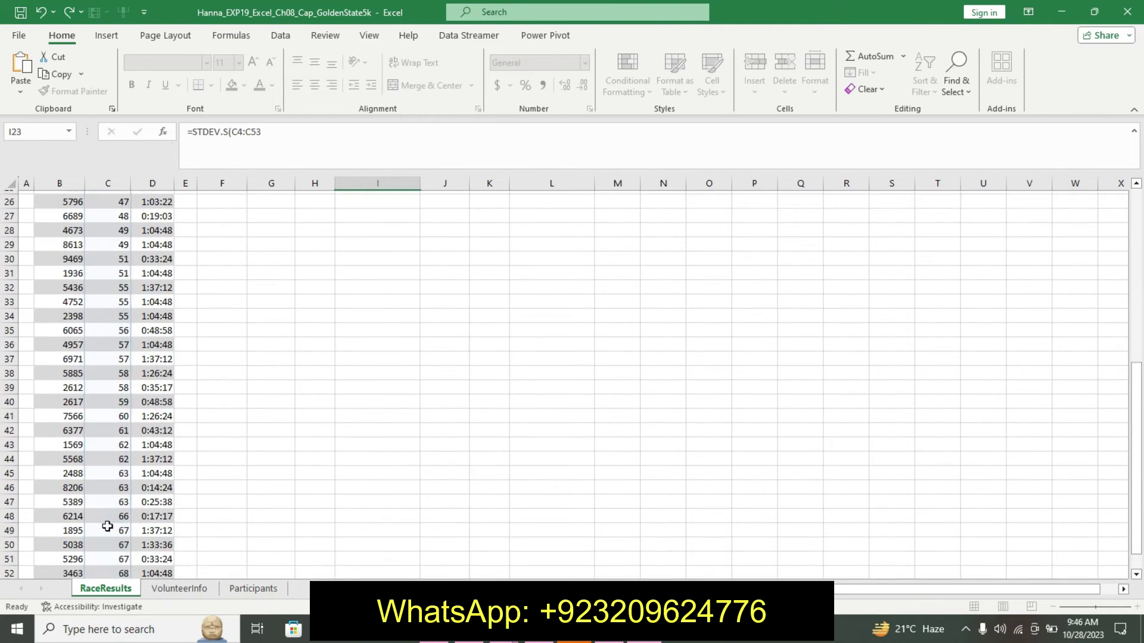
left_click_drag(1134, 467, 1123, 241)
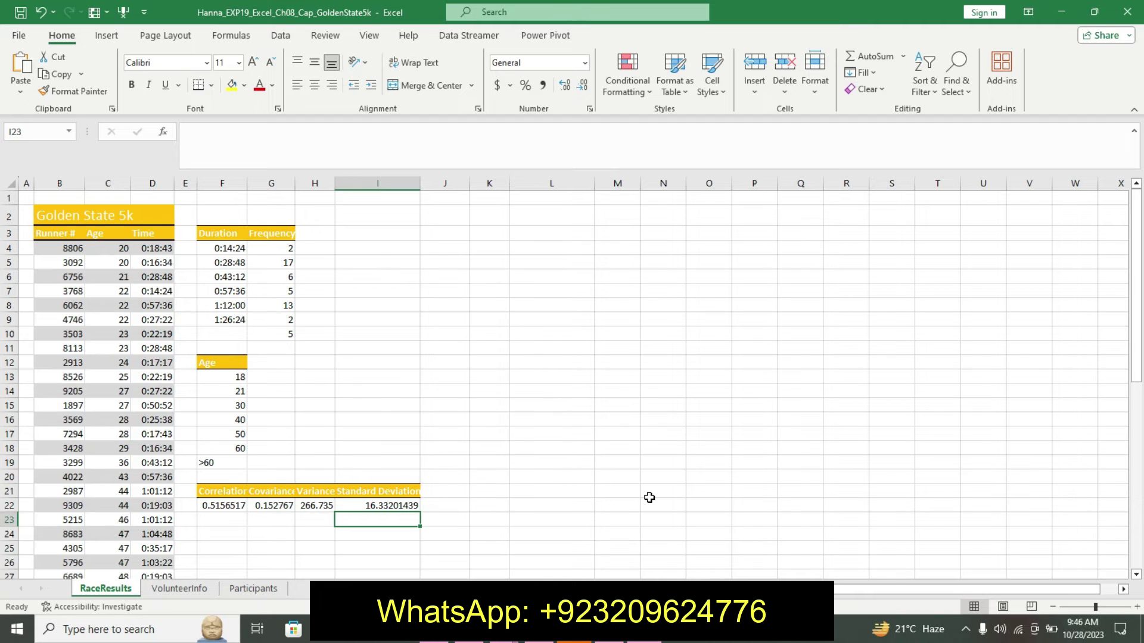
key("alt+Tab")
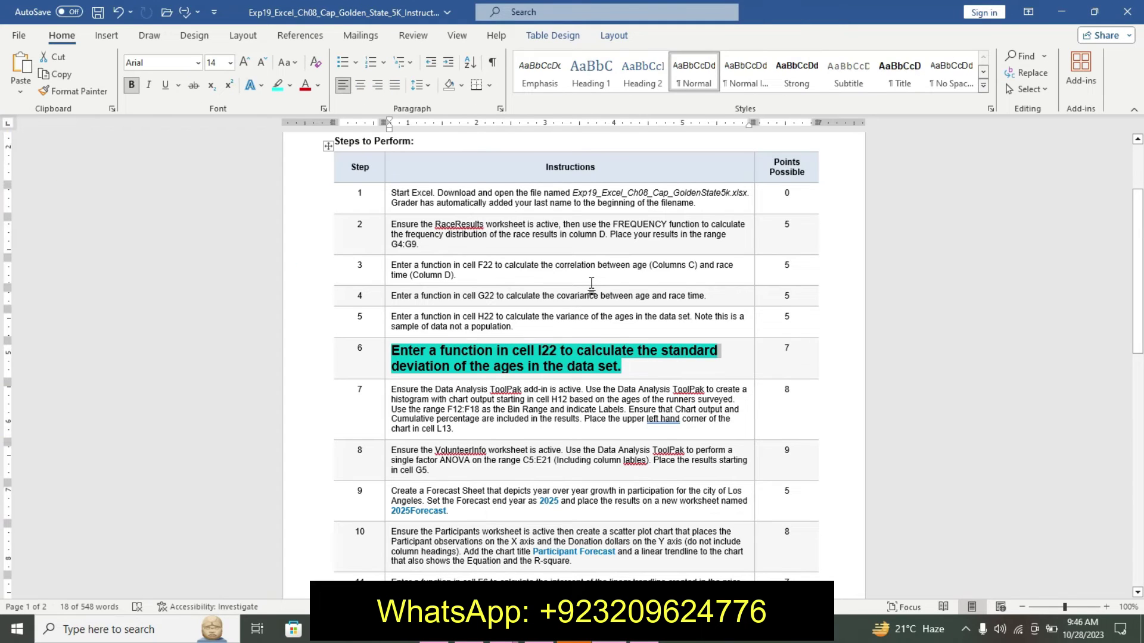
Step: Undo step 6's emphasis and make step 7's histogram task 14-point, bold, turquoise-highlighted
key("ctrl+z")
key("ctrl+z")
key("ctrl+z")
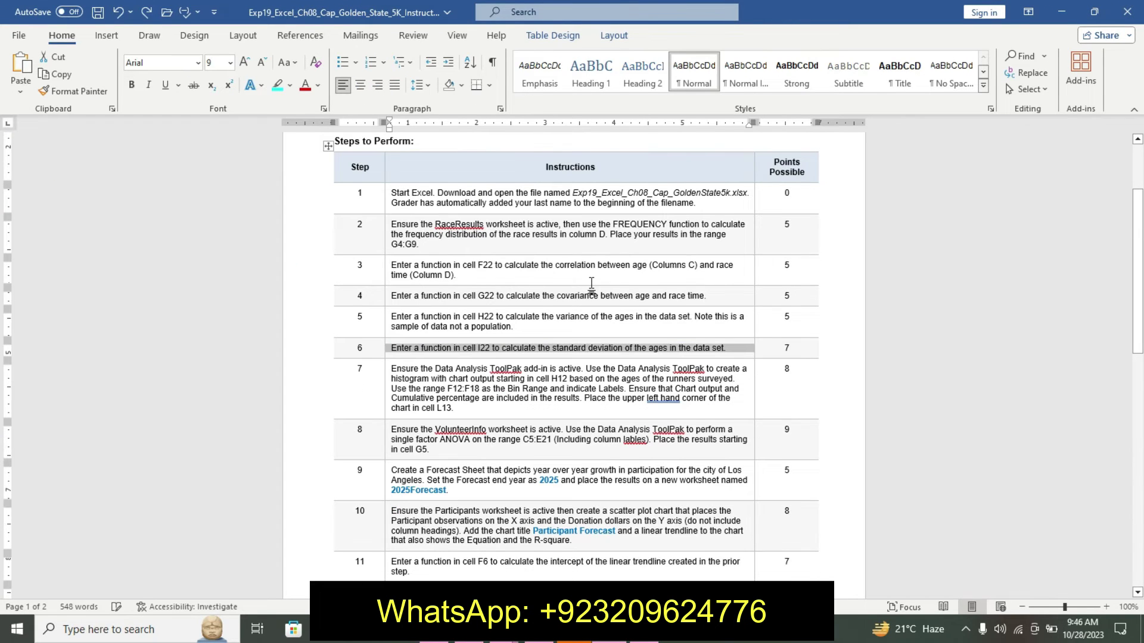
left_click(386, 381)
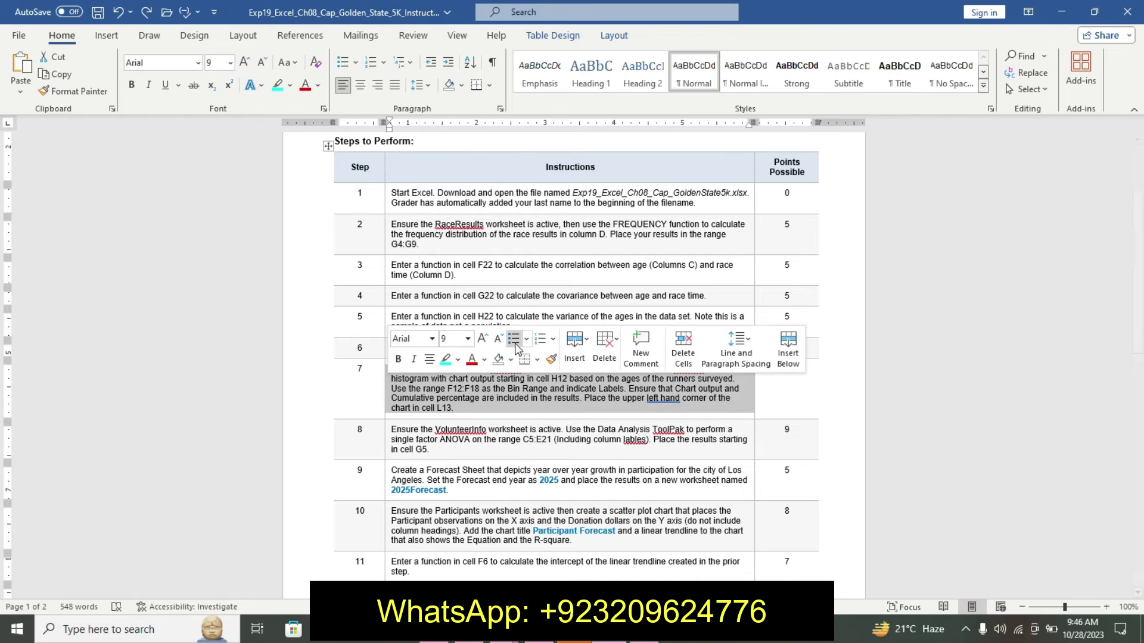
left_click(470, 339)
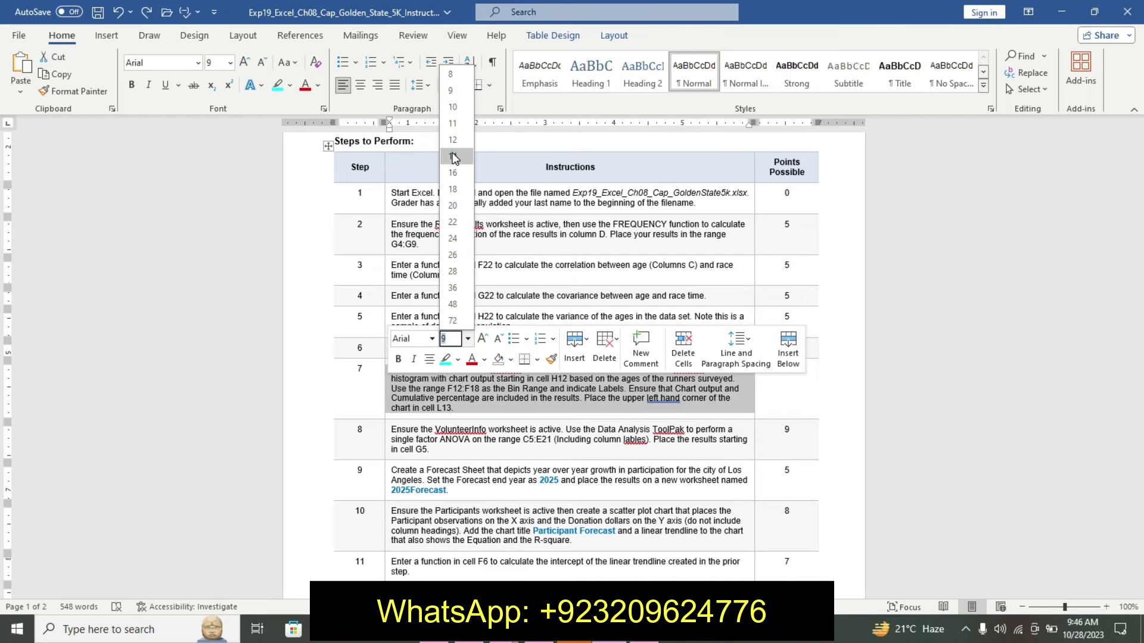
left_click(456, 158)
left_click(398, 359)
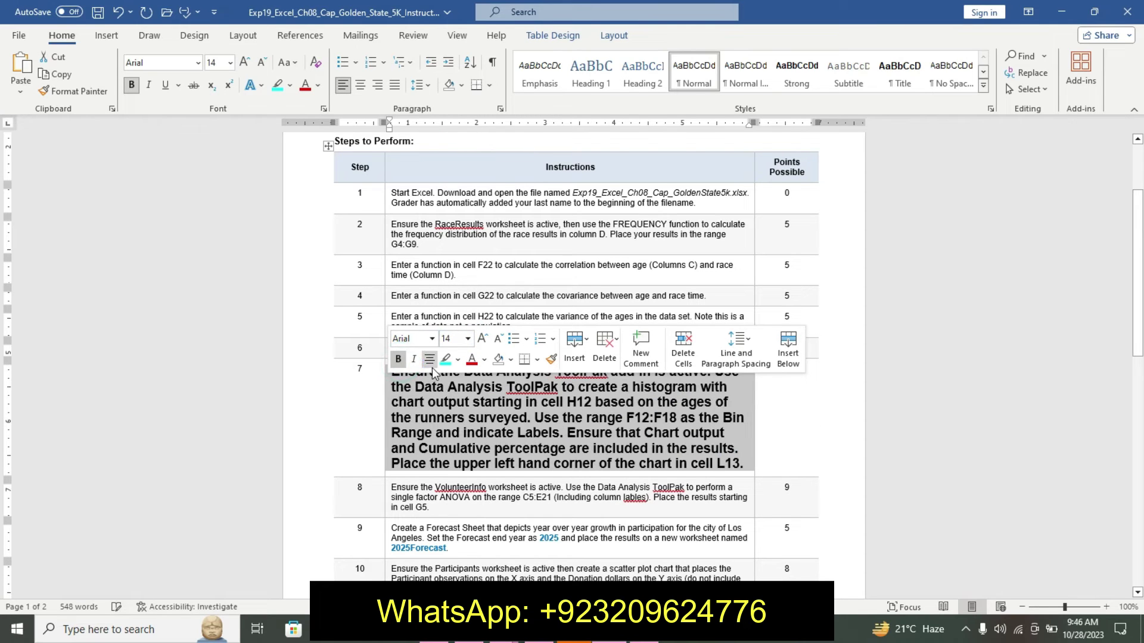
left_click(444, 359)
mouse_move(456, 358)
left_mouse_down()
mouse_move(456, 374)
mouse_move(457, 358)
mouse_move(709, 458)
left_mouse_up()
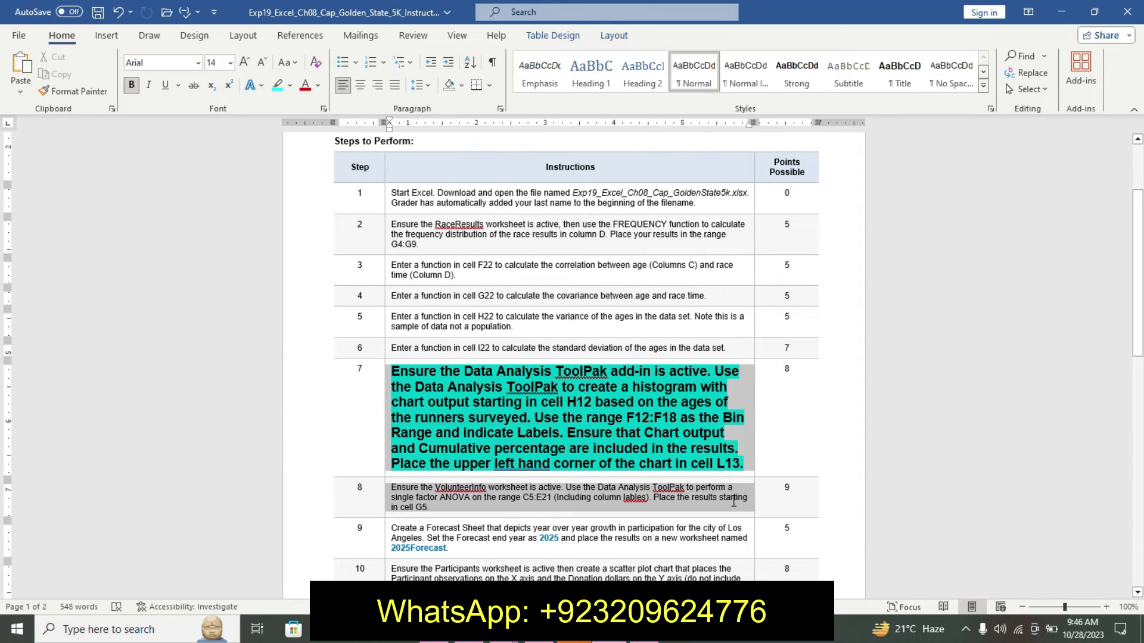
key("alt+Tab")
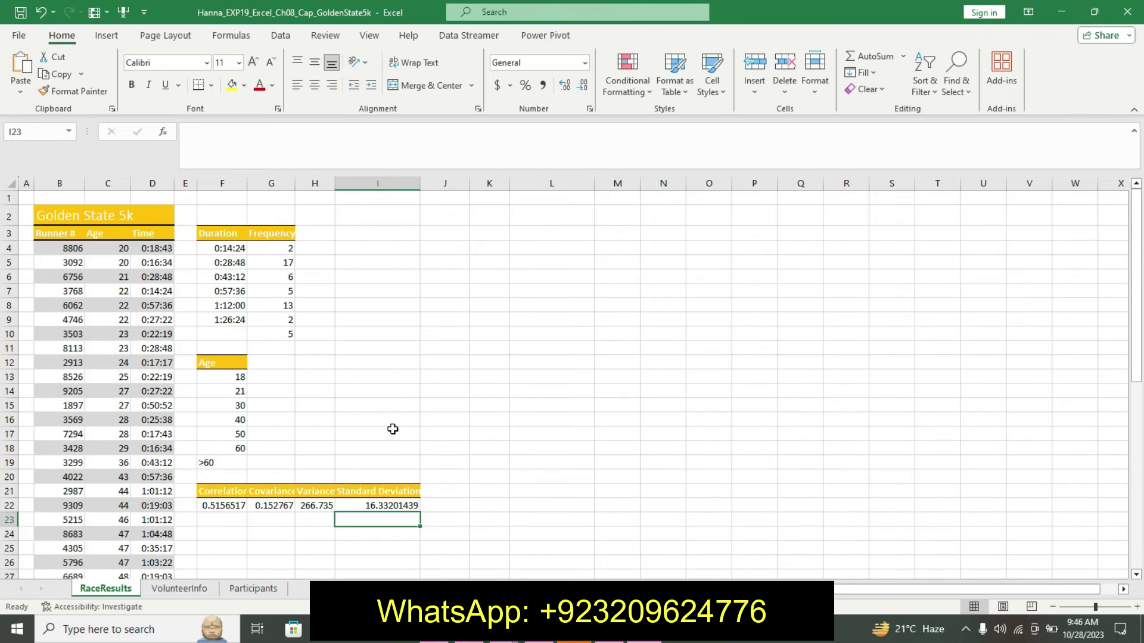
left_click(382, 504)
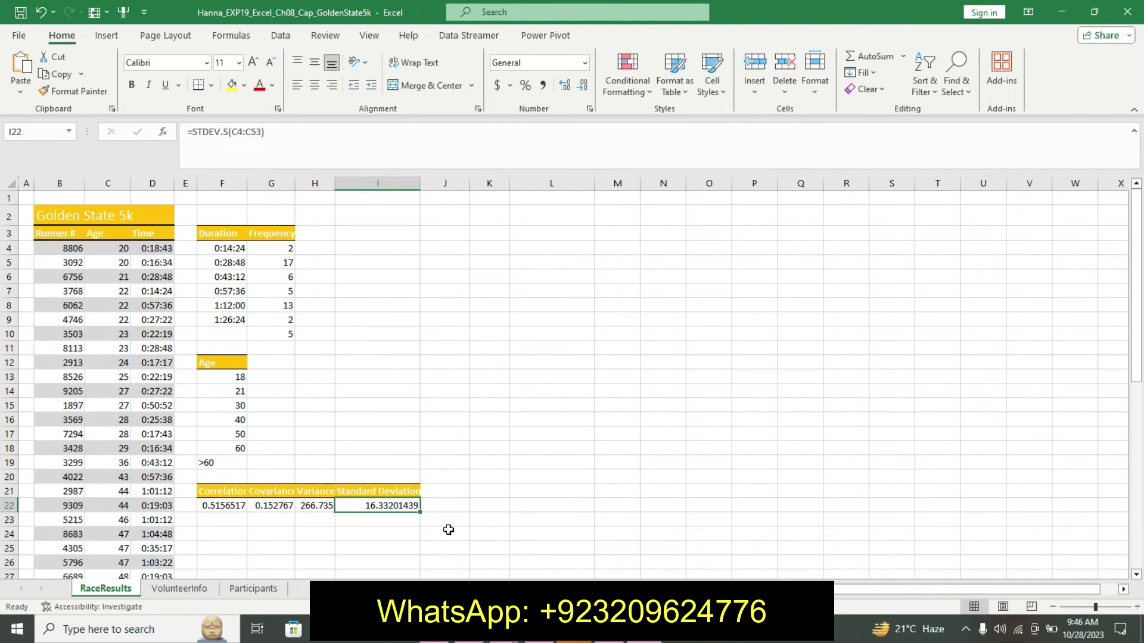
key("alt+Tab")
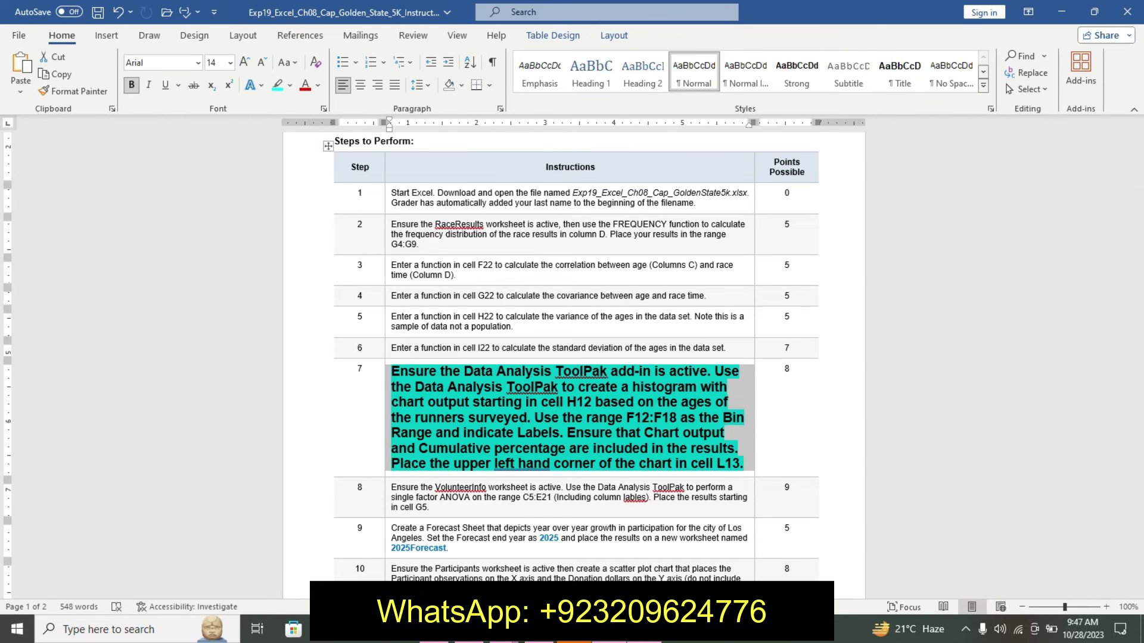
key("alt+Tab")
left_click(372, 357)
left_click(400, 323)
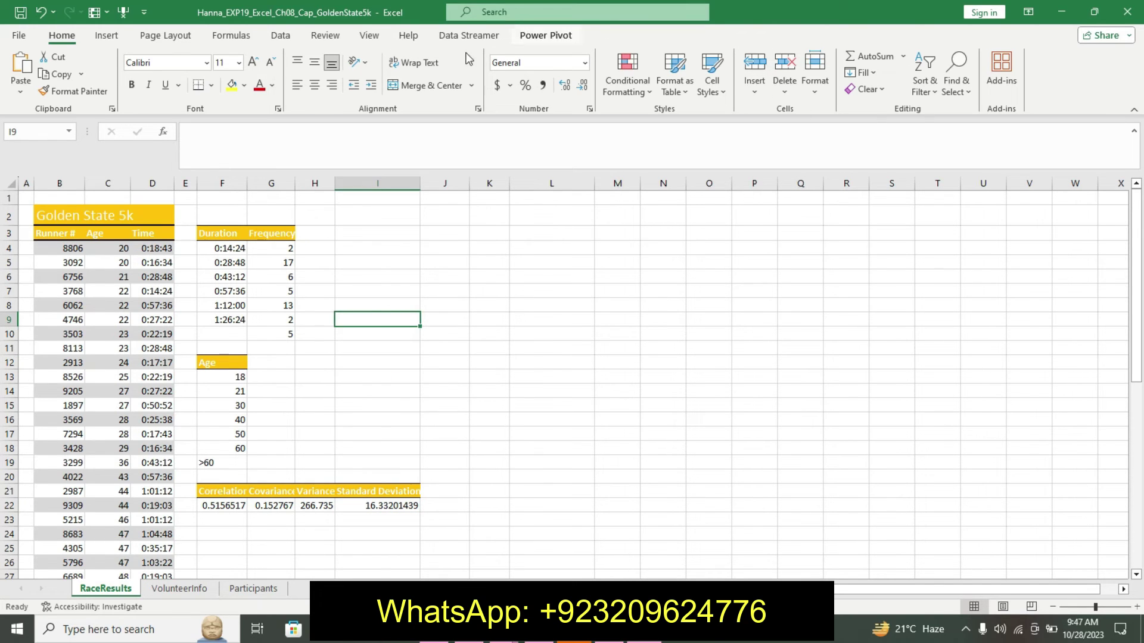
Step: Start the Data Analysis Histogram tool with the ages C4:C53 as input range
left_click(282, 37)
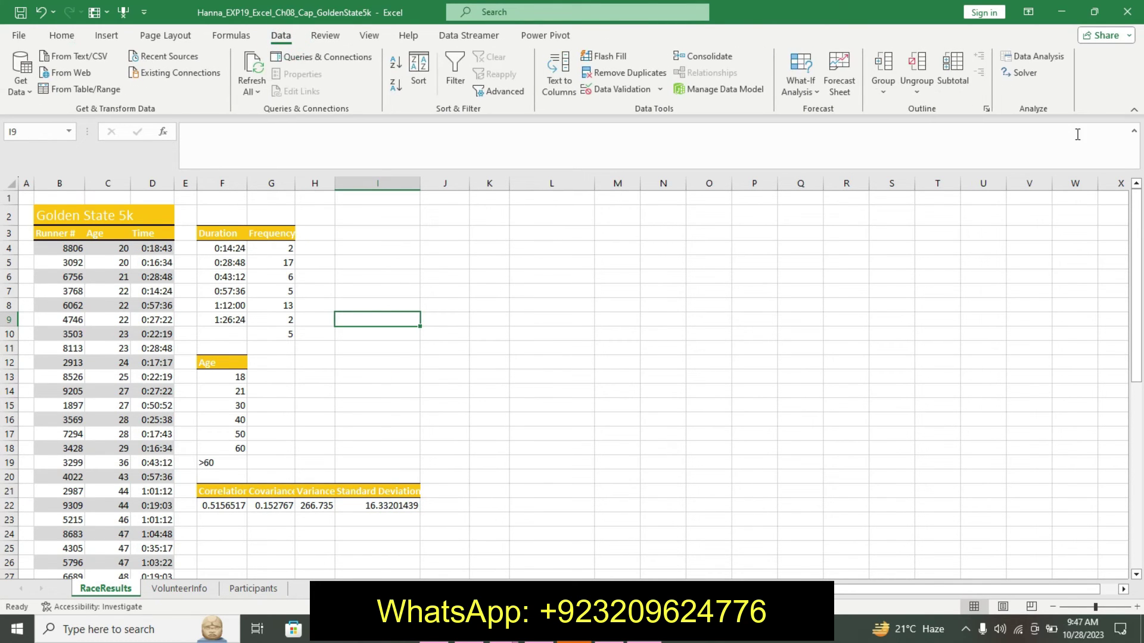
left_click(1038, 56)
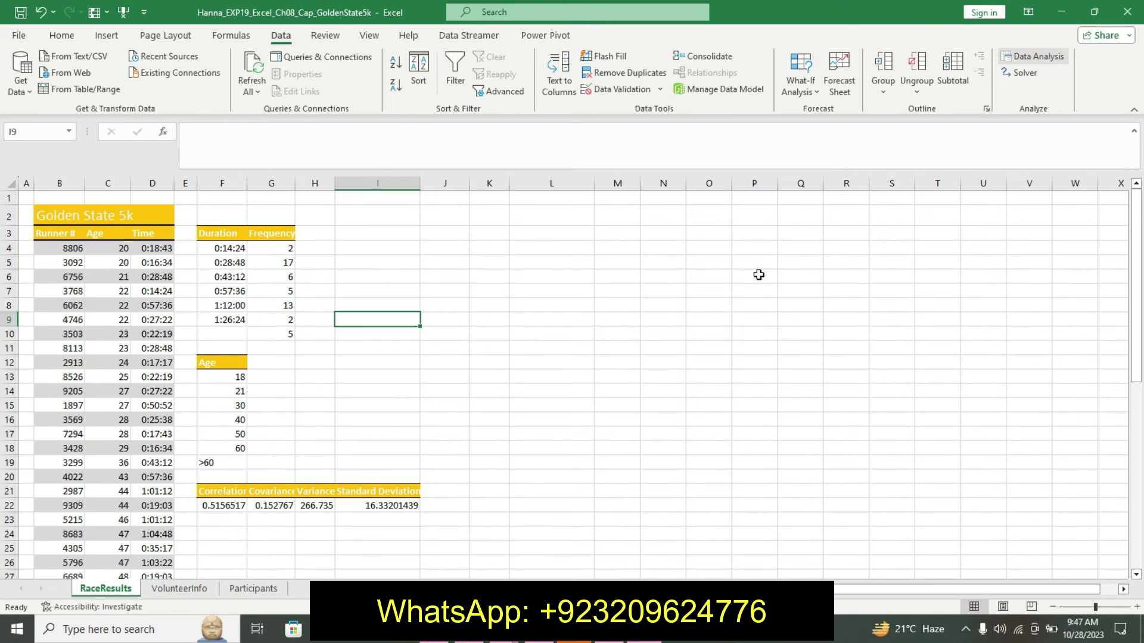
left_click(756, 410)
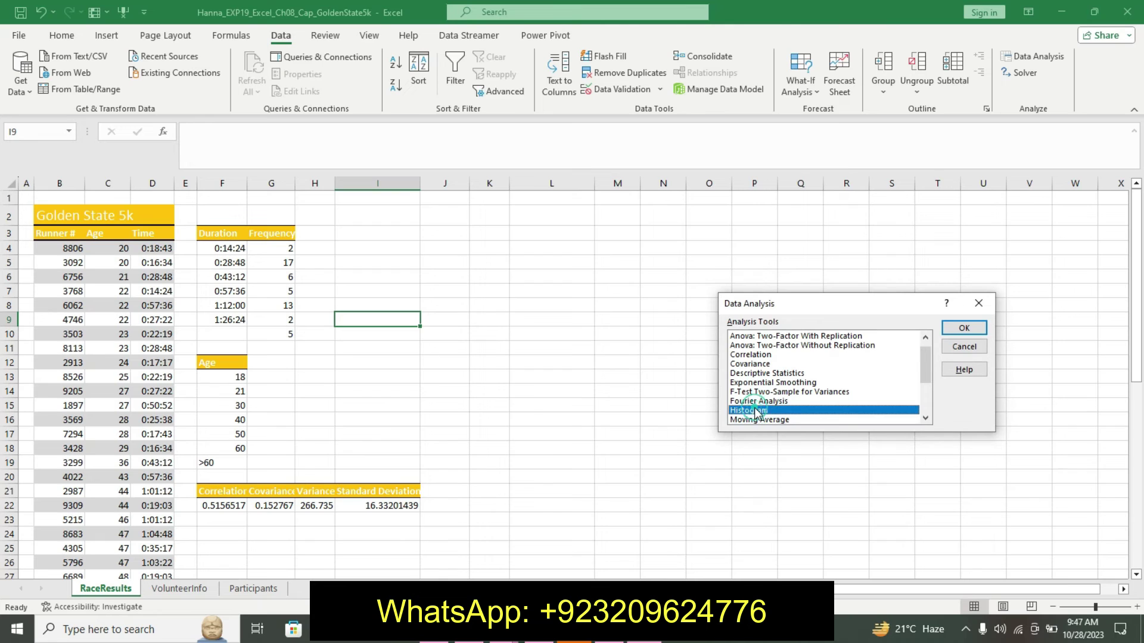
left_click(961, 331)
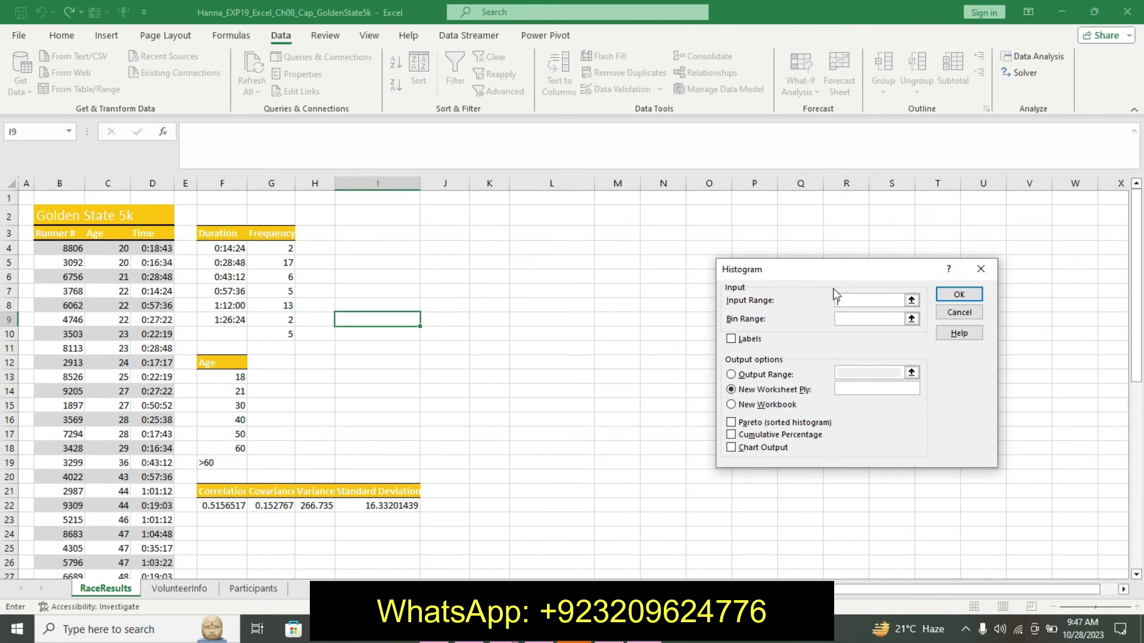
mouse_move(115, 241)
left_mouse_down()
mouse_move(94, 607)
mouse_move(98, 555)
left_mouse_up()
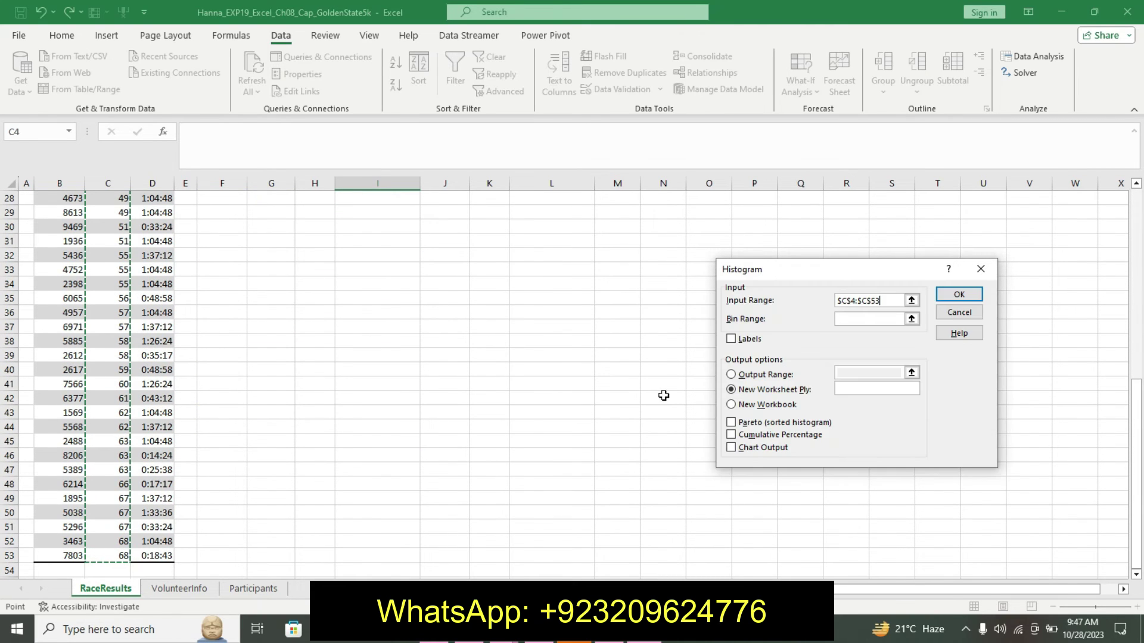
left_click(873, 318)
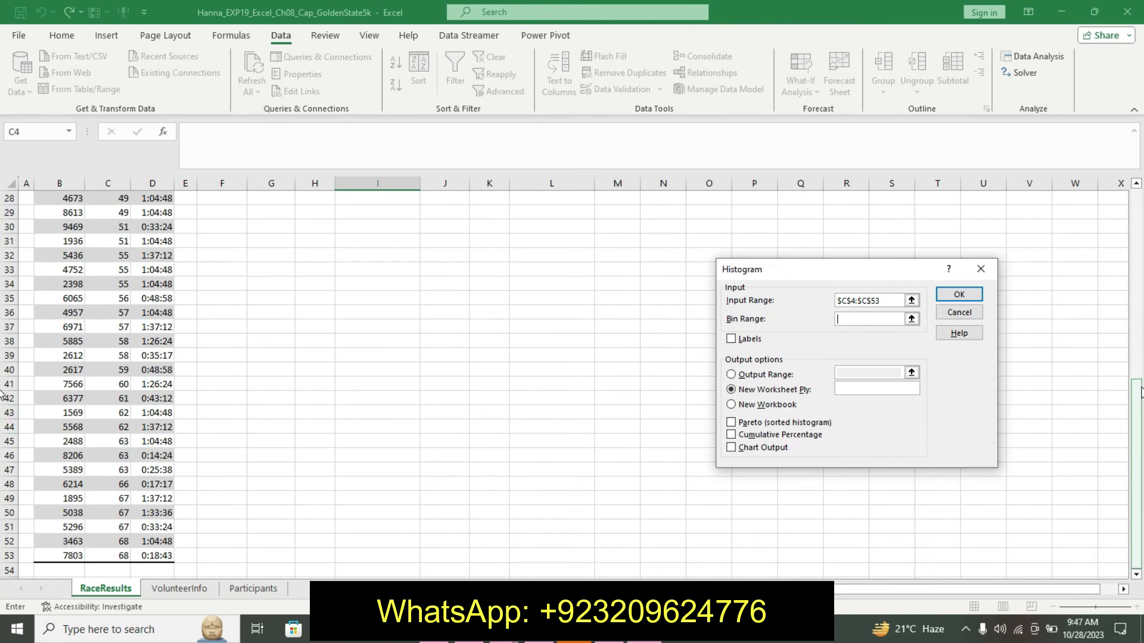
left_click_drag(1139, 391, 1138, 196)
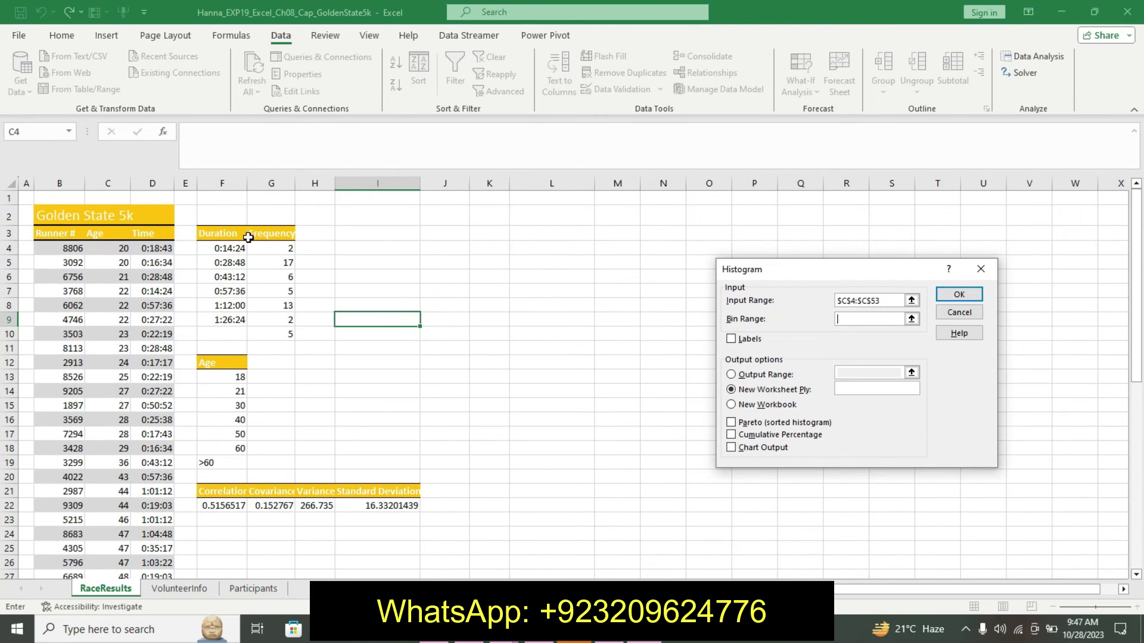
Step: Set the histogram bin range to F12:F18, checking the Word instructions
left_click(239, 377)
left_click_drag(238, 380, 225, 453)
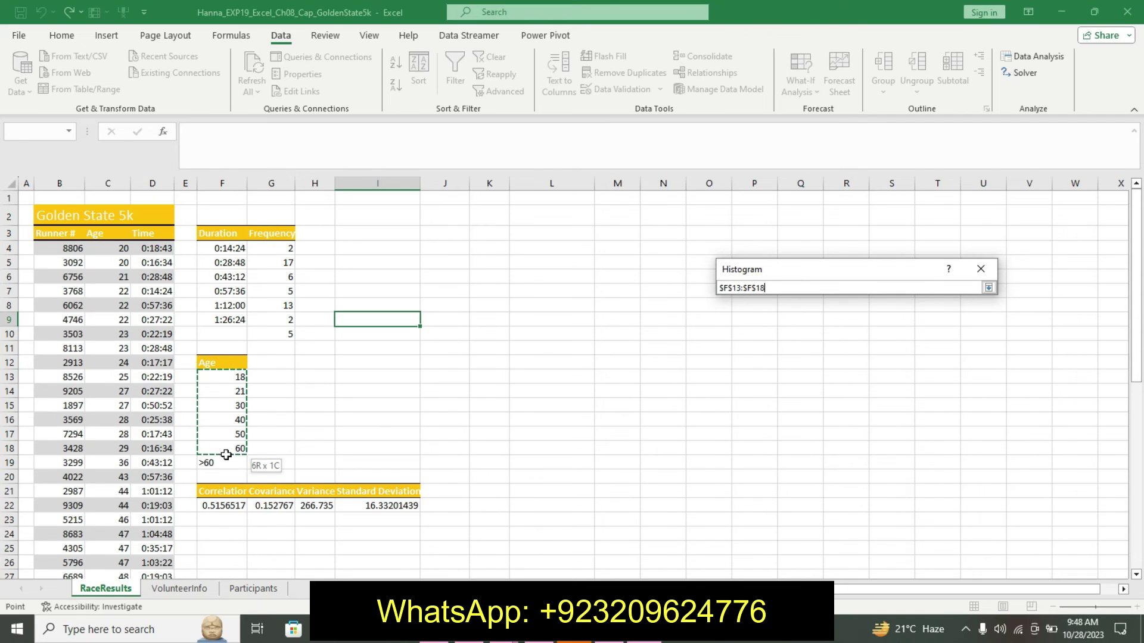
left_click_drag(224, 454, 230, 444)
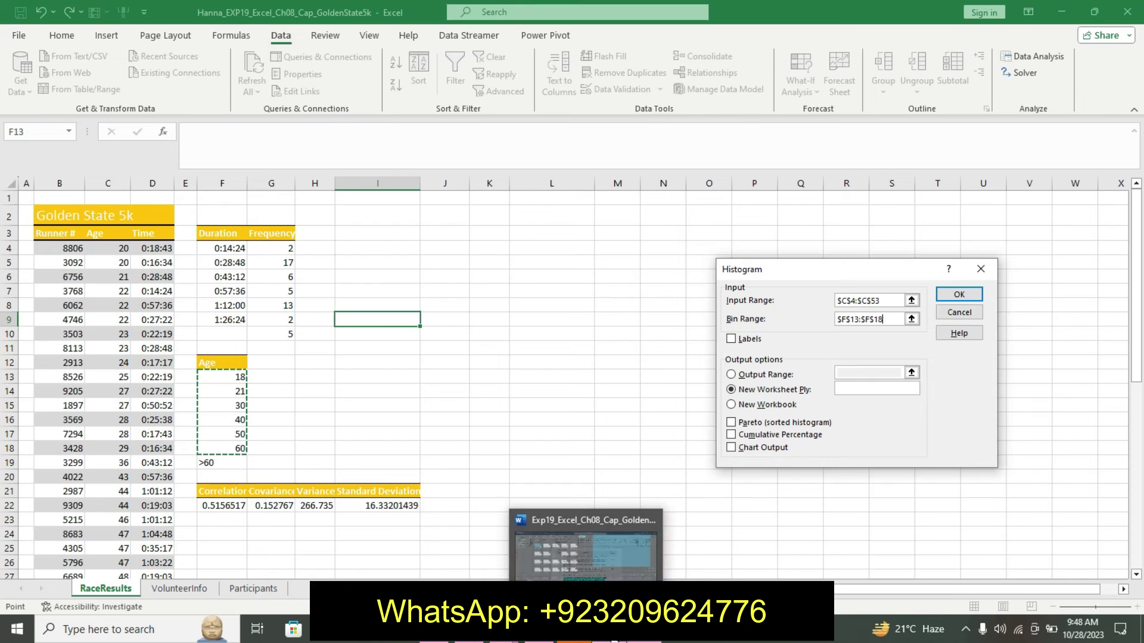
left_click(613, 640)
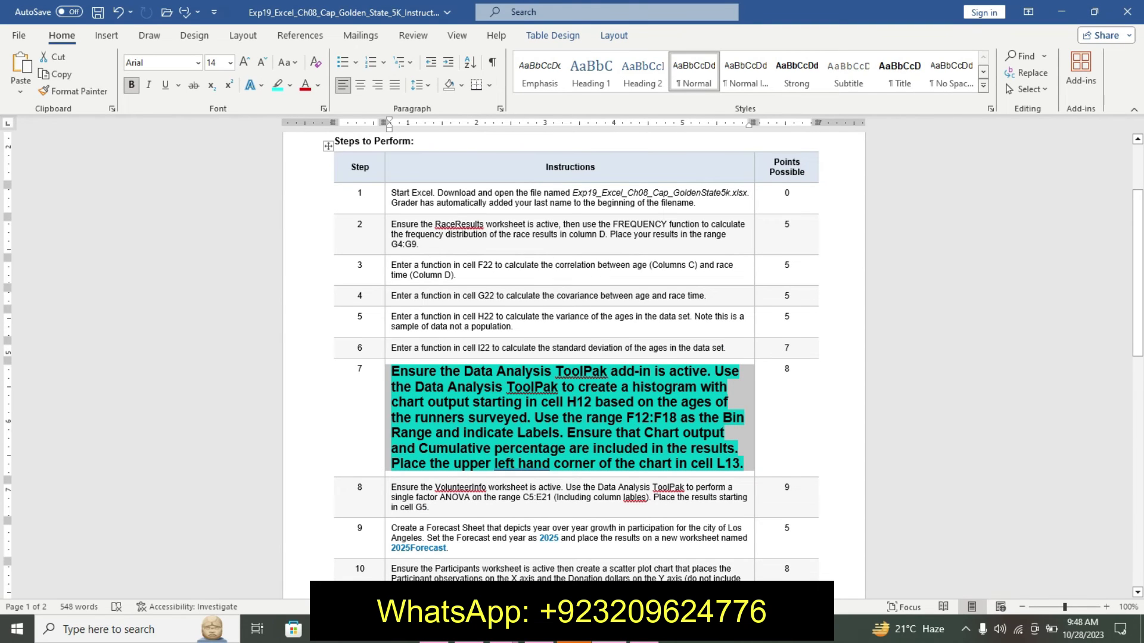
mouse_move(583, 629)
left_click(644, 542)
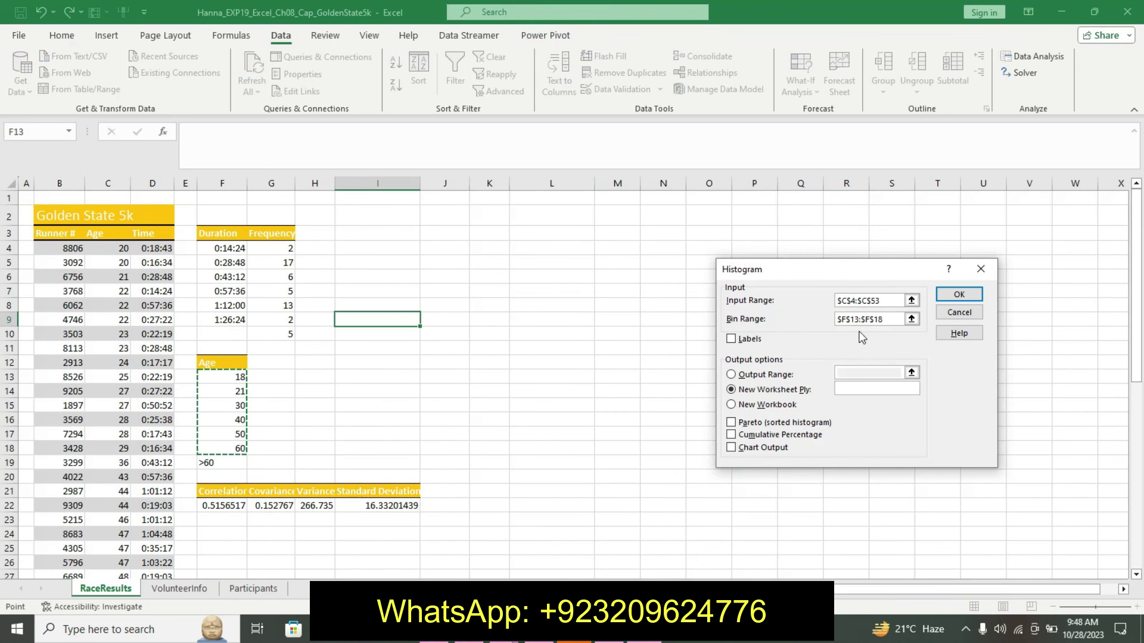
left_click(862, 320)
left_click(861, 320)
left_click(859, 320)
key("BackSpace")
type("2")
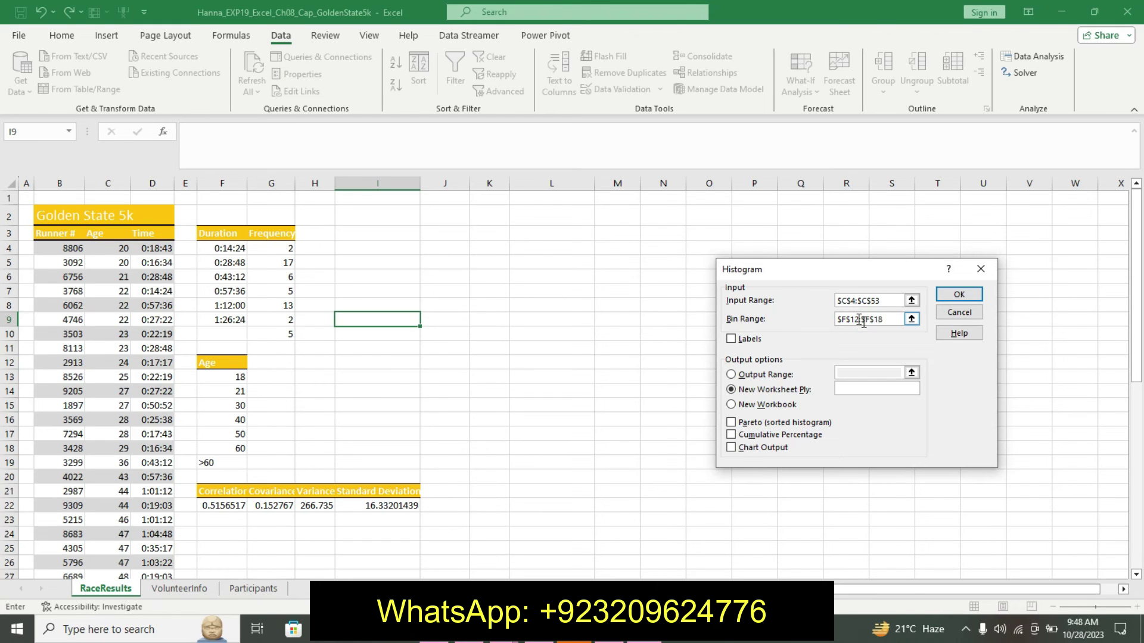
Step: Turn on Labels, Cumulative Percentage and Chart Output, place output at H12, and create it
left_click(730, 446)
left_click(731, 434)
left_click(732, 339)
left_click(731, 375)
left_click(861, 372)
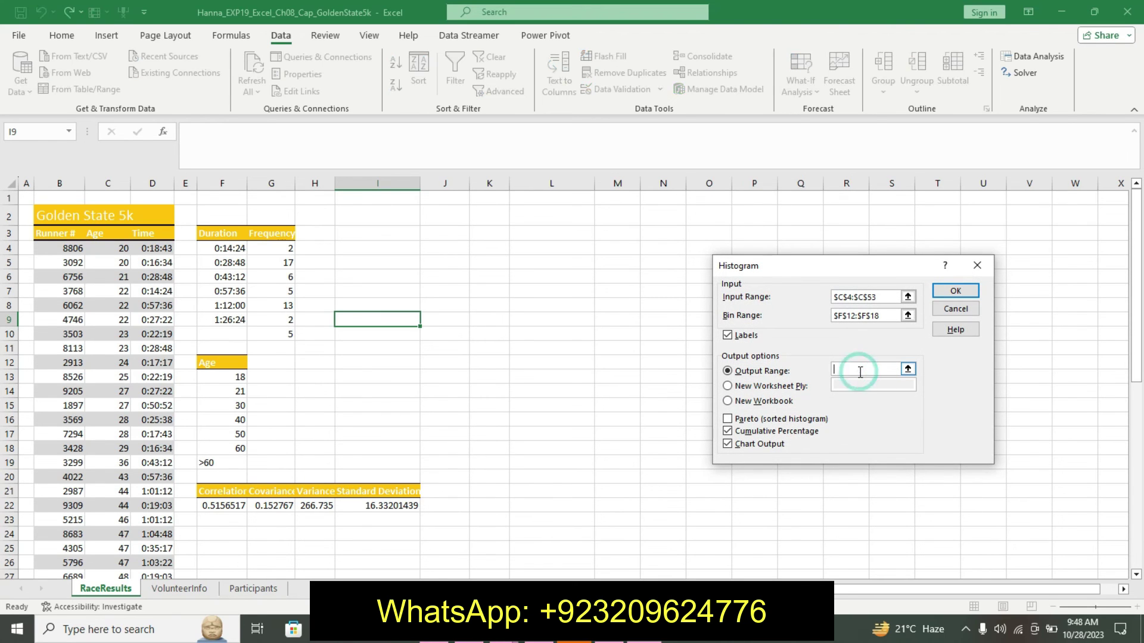
left_click(311, 359)
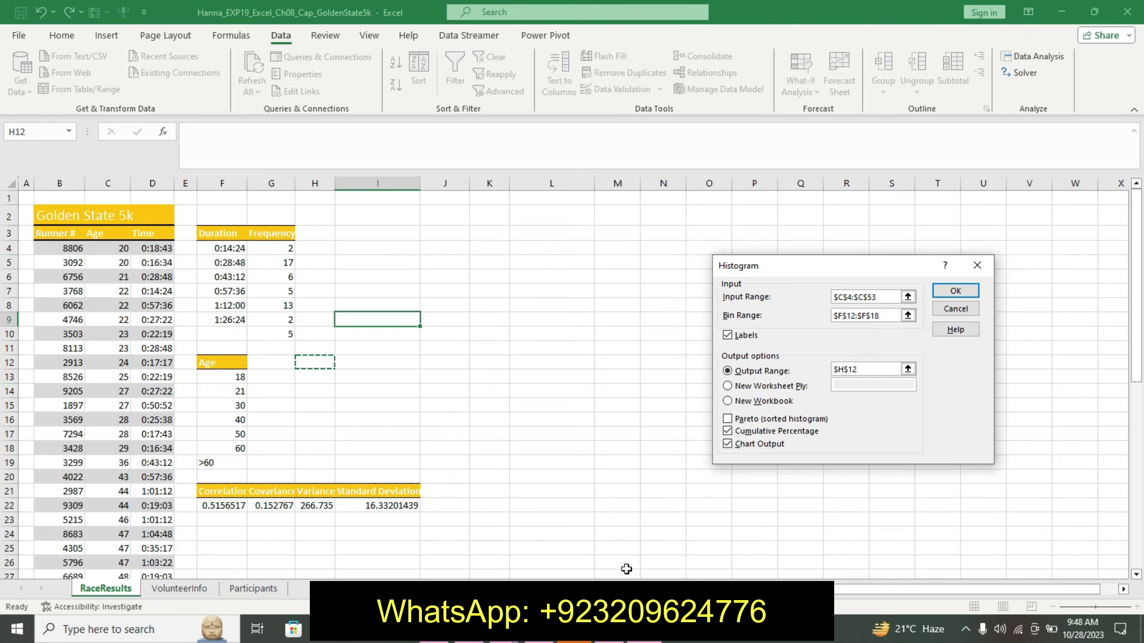
left_click(964, 291)
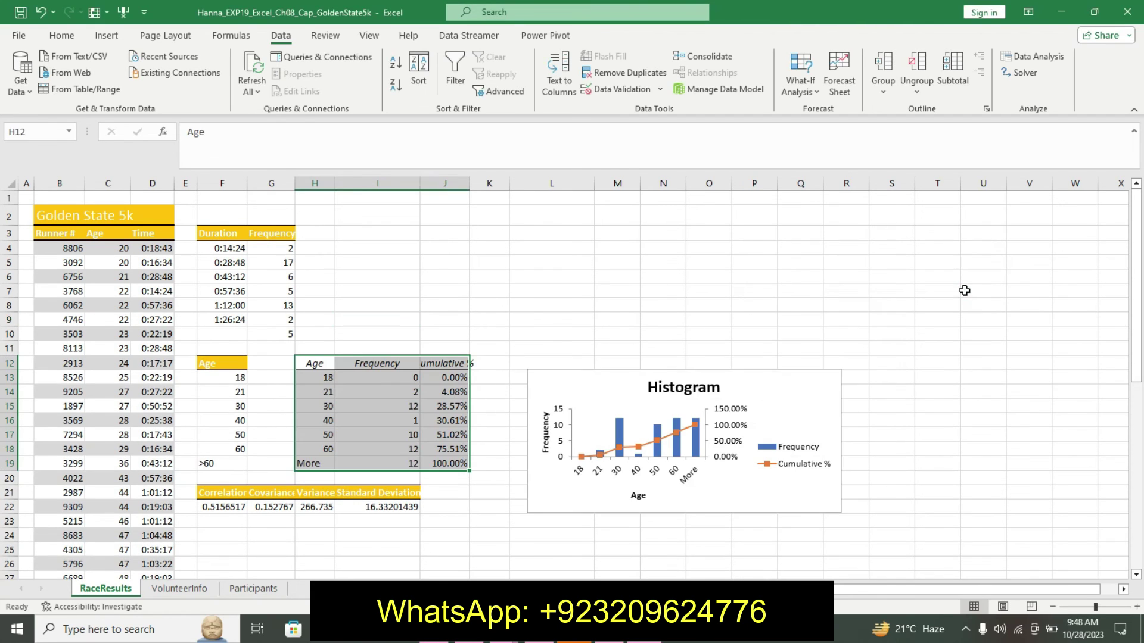
left_click(516, 377)
key("alt+Tab")
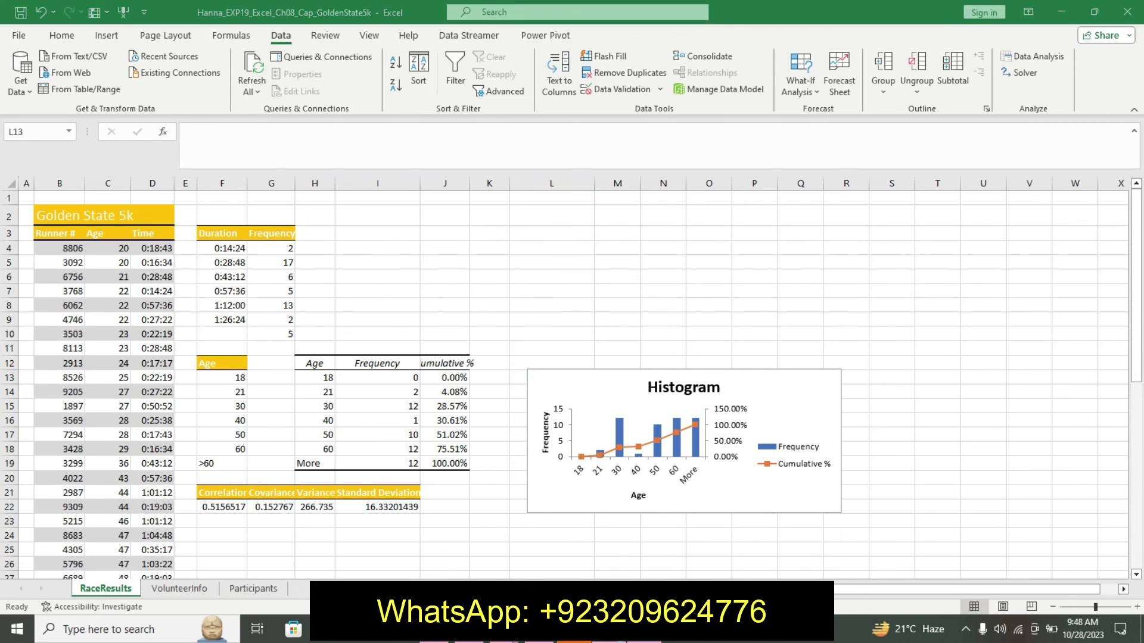
key("ctrl+z")
key("ctrl+z")
key("ctrl+z")
key("ctrl+z")
left_click(1023, 302)
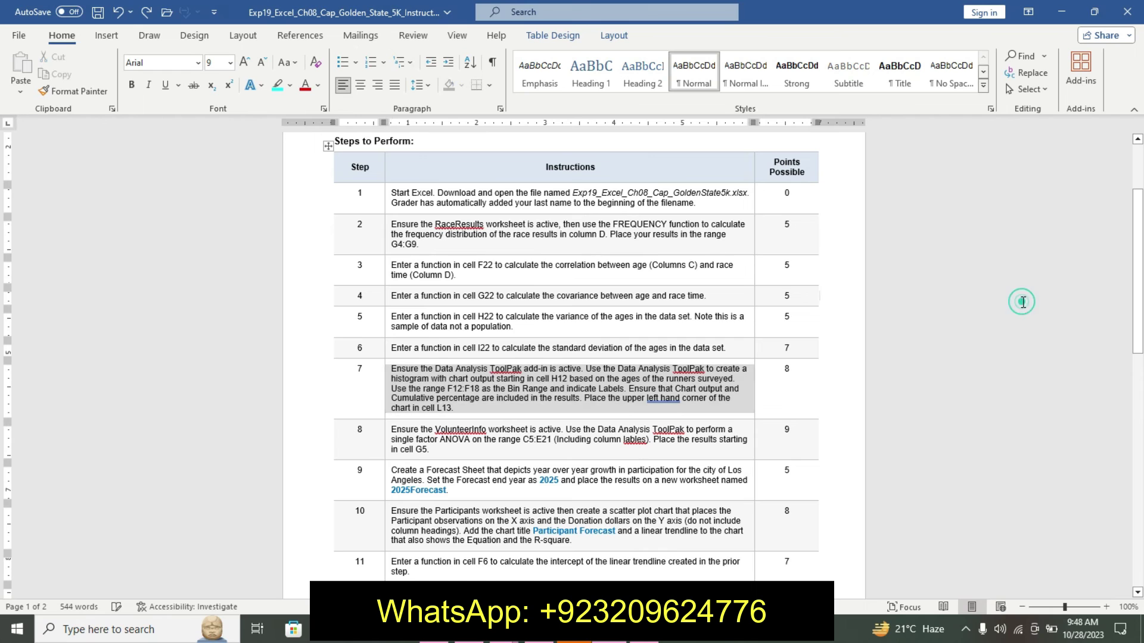
scroll(834, 481, "up", 2)
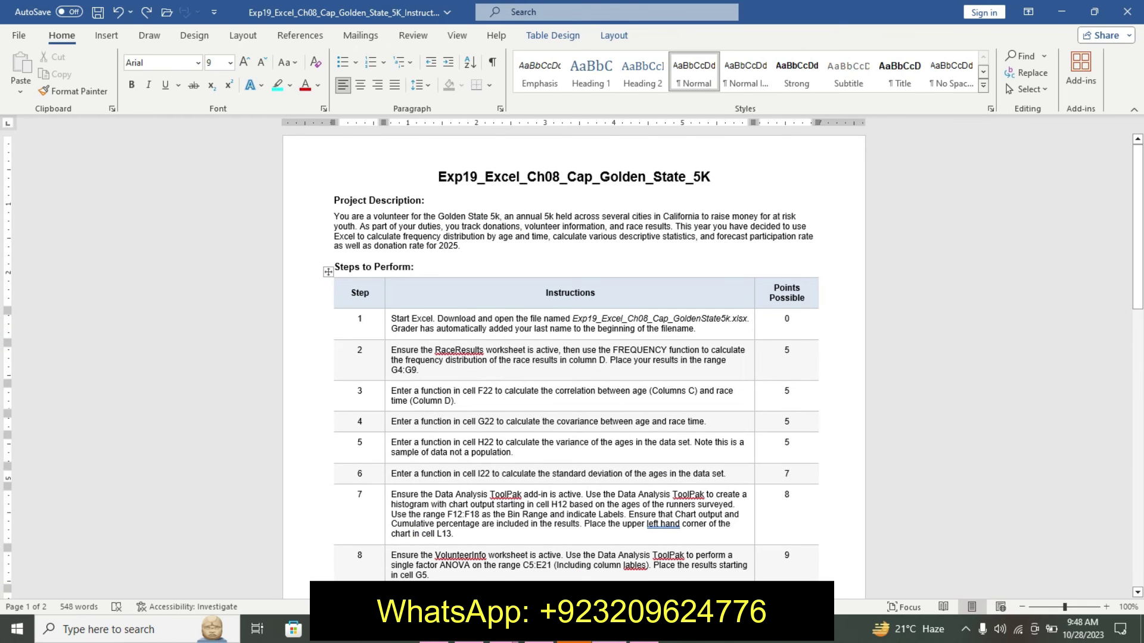
mouse_move(1137, 191)
left_mouse_down()
mouse_move(1125, 338)
mouse_move(1125, 192)
left_mouse_up()
key("alt+Tab")
left_click(726, 305)
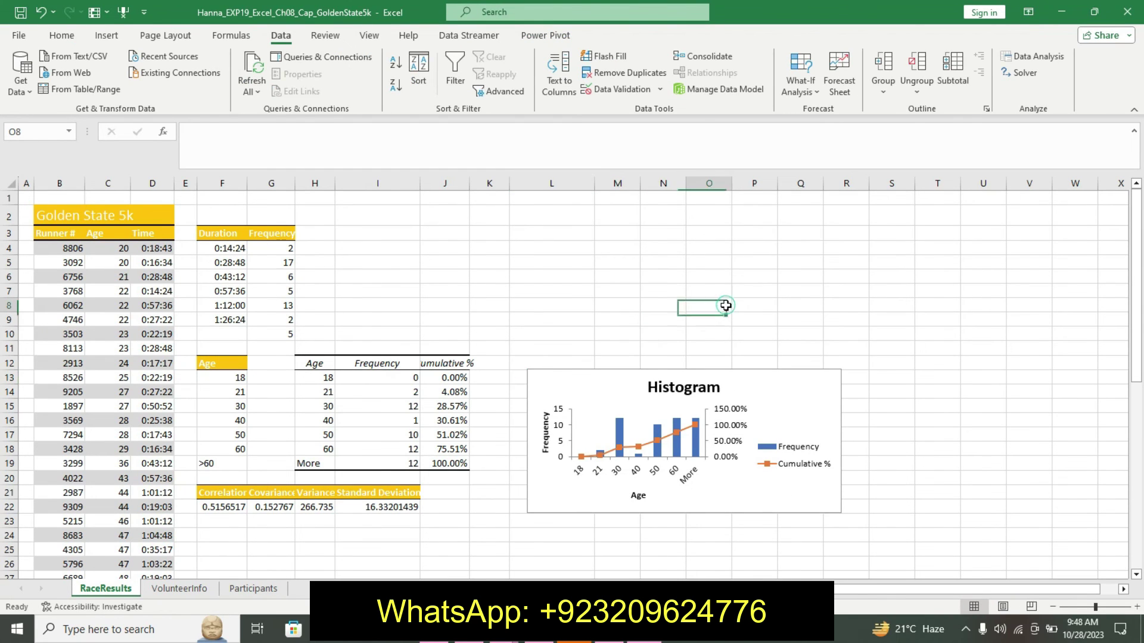